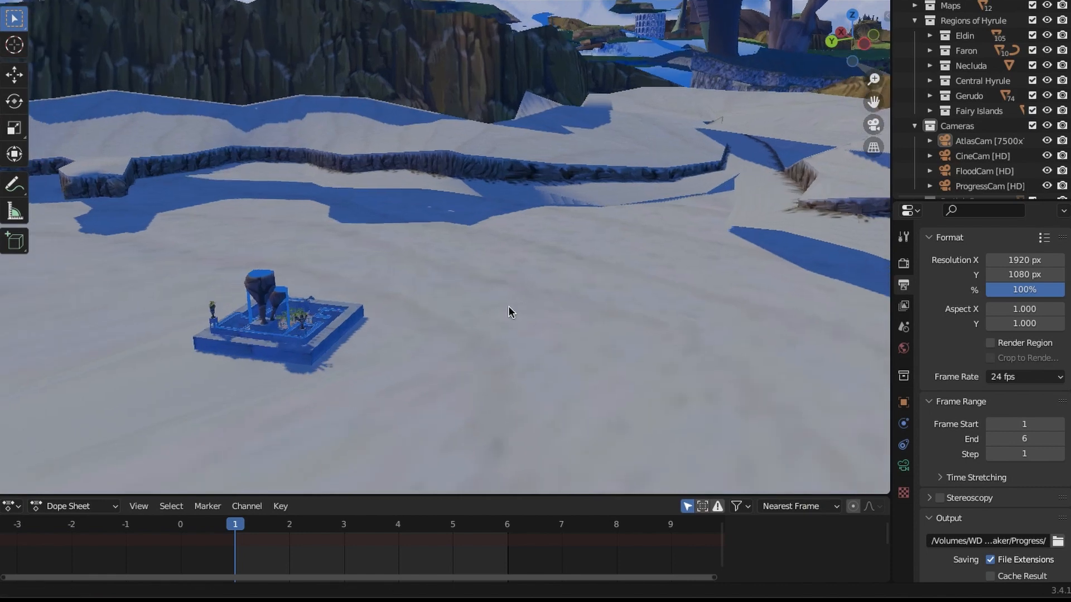
- Survey the Hyrule map from the white desert and its border past Thorned Faerie Rock to the walled Kokiri Forest
scroll(509, 307, "left", 8, "shift")
scroll(509, 306, "up", 6)
scroll(510, 322, "down", 5)
middle_click_drag(509, 322, 460, 367, "ctrl")
middle_click_drag(360, 326, 500, 242)
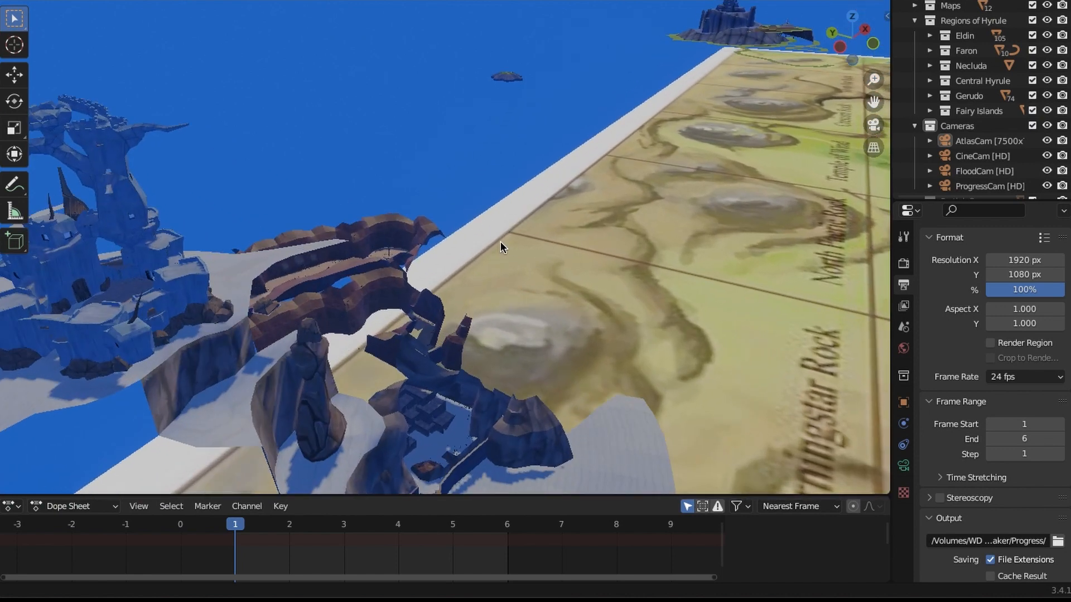
middle_click_drag(436, 282, 313, 246)
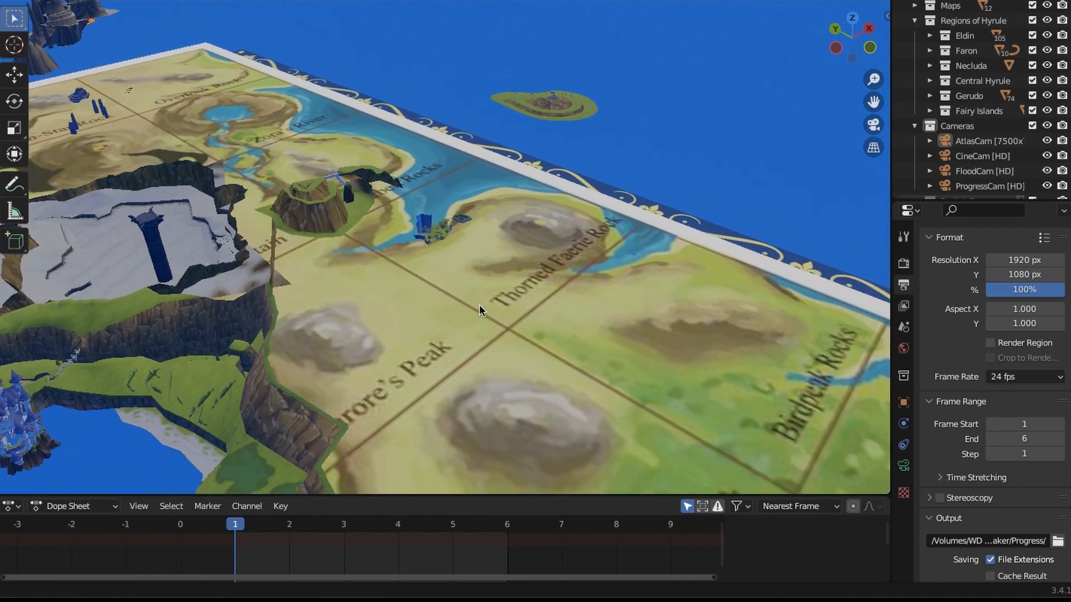
scroll(469, 279, "up", 9)
middle_click_drag(458, 236, 465, 335, "ctrl")
middle_click_drag(465, 323, 342, 235, "shift")
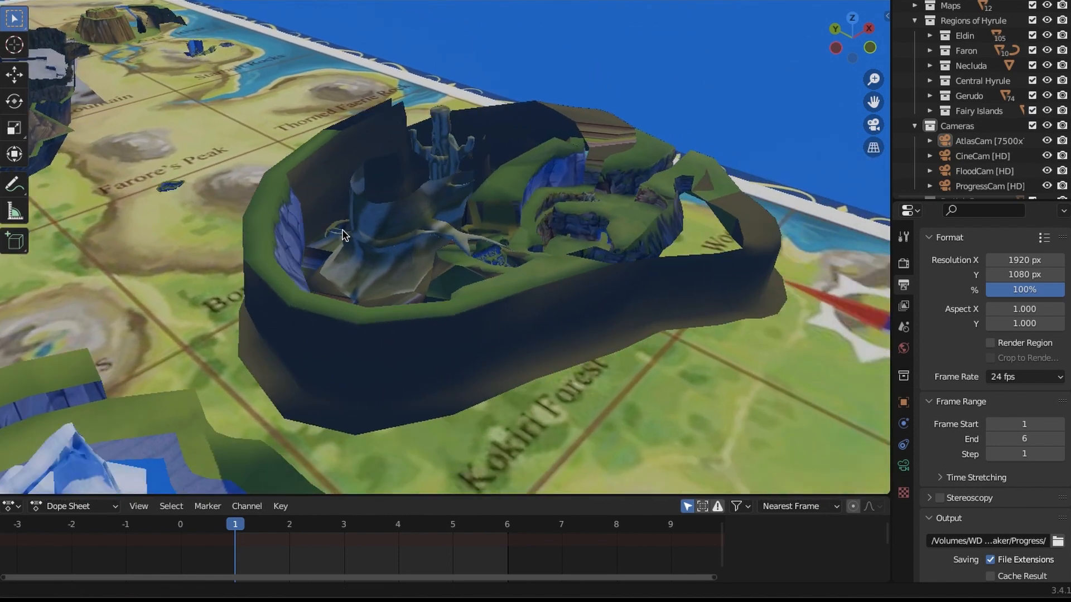
scroll(540, 288, "down", 5)
middle_click_drag(541, 290, 570, 303)
scroll(545, 303, "up", 8)
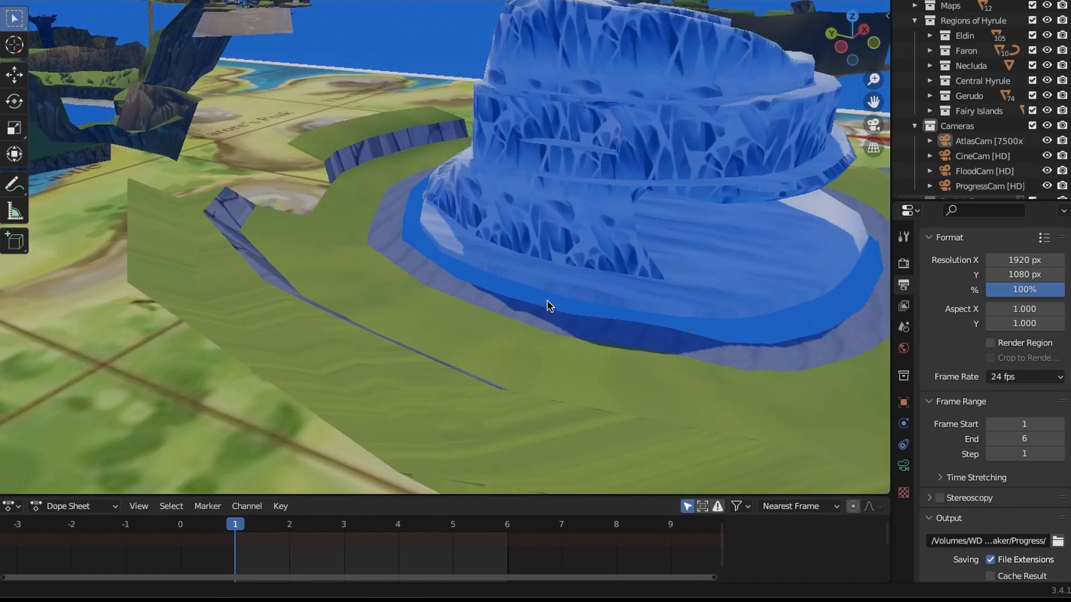
- Examine the icy mountain, the Sand Sea desert and the cliffside village at close range
scroll(546, 305, "up", 5, "shift")
scroll(545, 307, "up", 4)
scroll(546, 305, "up", 5, "shift")
scroll(545, 300, "up", 5)
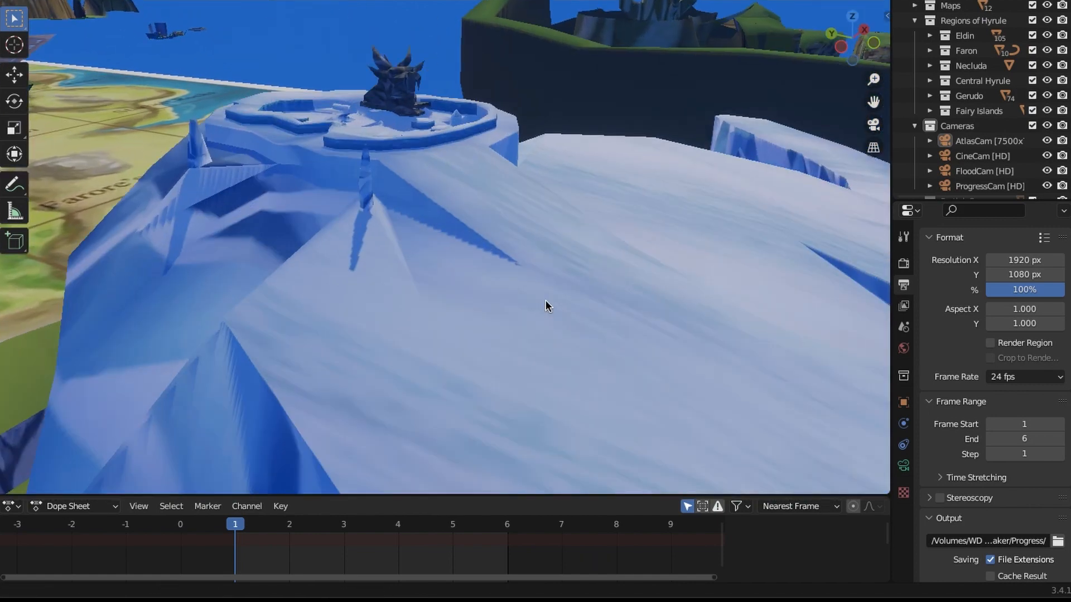
scroll(545, 301, "down", 12)
middle_click_drag(545, 339, 467, 374)
middle_click_drag(466, 374, 808, 241, "shift")
middle_click_drag(557, 289, 742, 232, "shift")
middle_click_drag(676, 261, 780, 267)
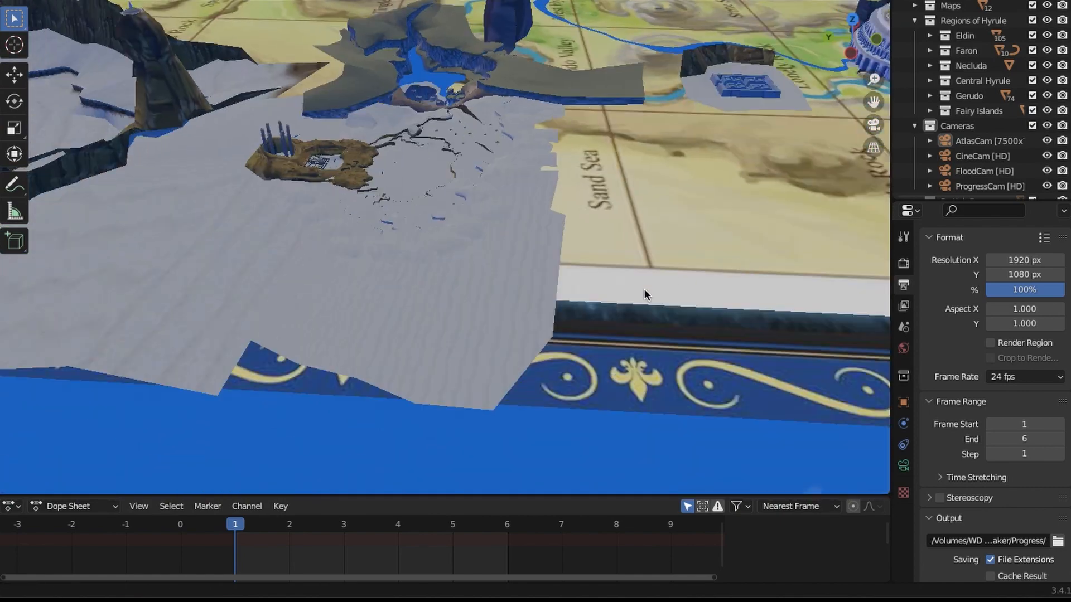
middle_click_drag(643, 289, 506, 356, "shift")
scroll(456, 404, "up", 4)
middle_click_drag(507, 356, 601, 286)
scroll(601, 285, "up", 3)
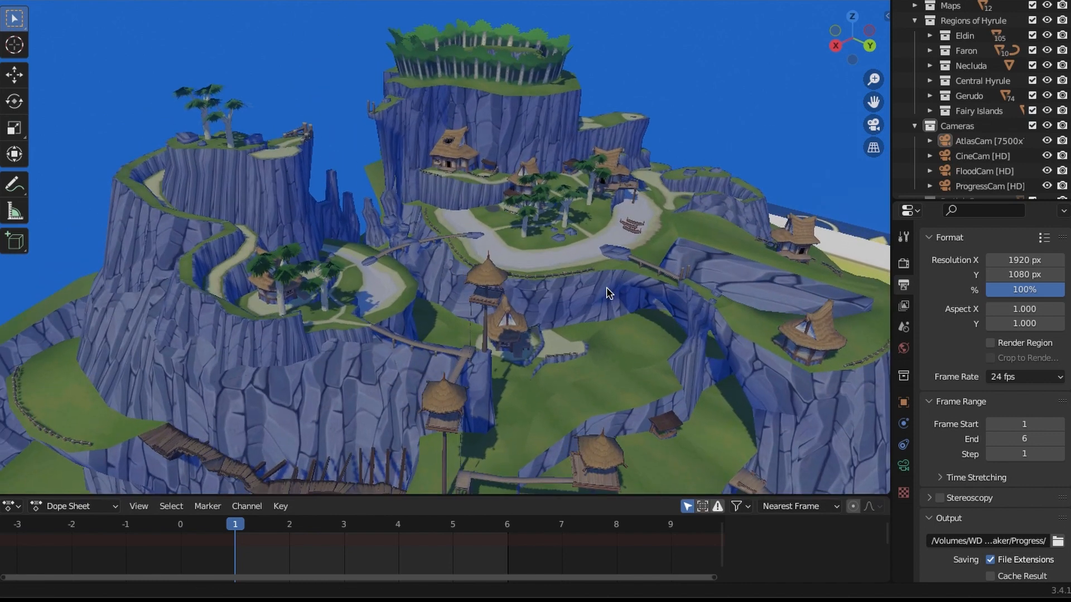
- Switch the viewport to Material Preview shading and look over the surroundings of the cliffside village
key("z")
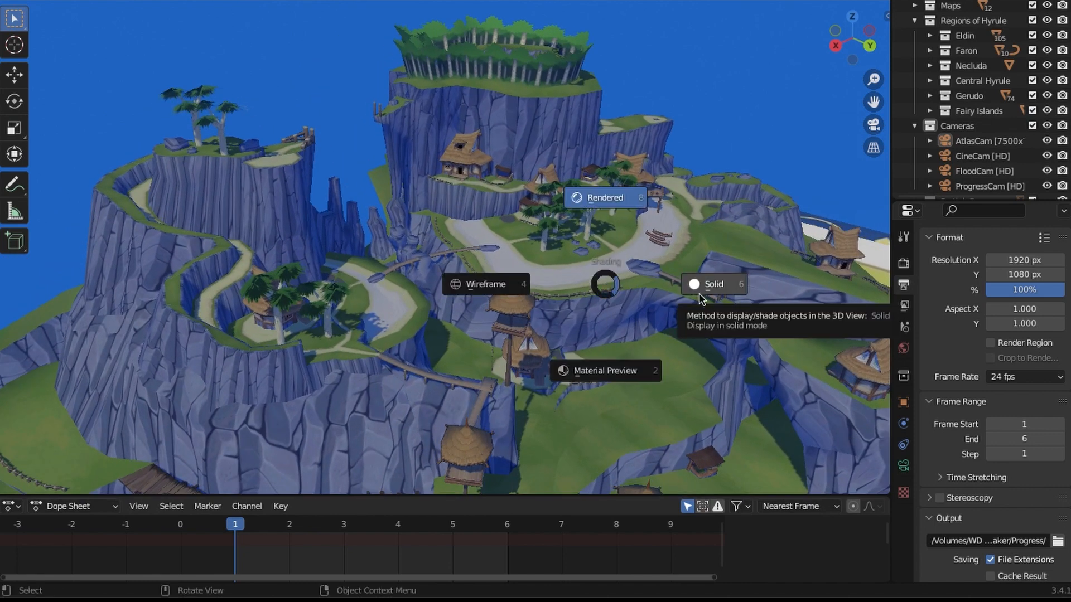
left_click(613, 355)
middle_click_drag(557, 246, 589, 221)
scroll(589, 221, "down", 14)
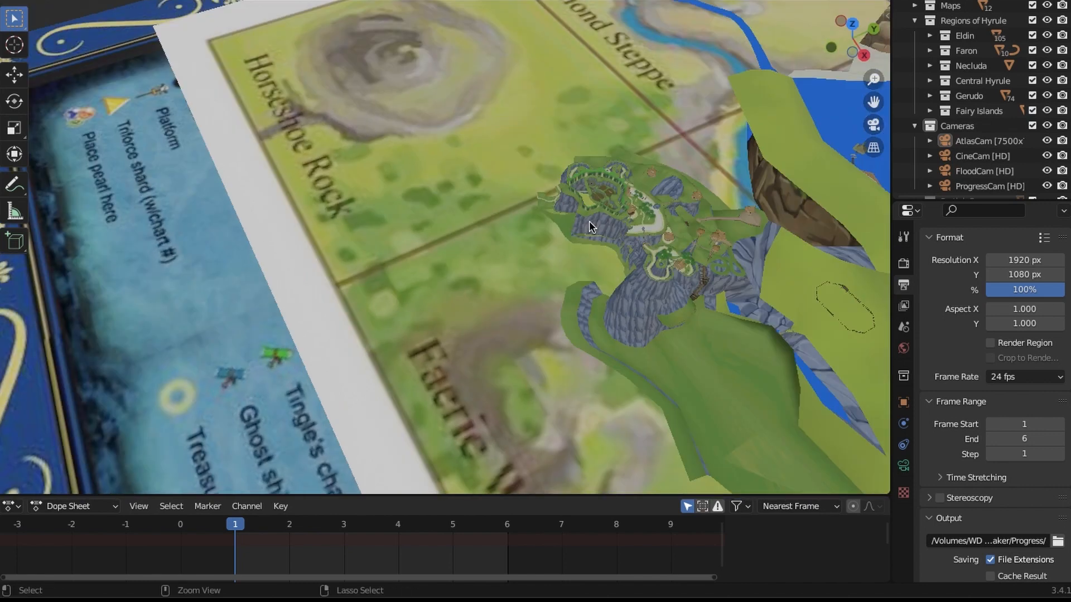
mouse_move(656, 293)
middle_mouse_down("shift")
mouse_move(339, 253)
mouse_move(444, 354)
middle_mouse_up("shift")
middle_click_drag(697, 122, 529, 341, "shift")
scroll(507, 331, "down", 4)
scroll(549, 293, "down", 2)
- Show the whole Hyrule map from directly above in Rendered shading
left_click(851, 37)
key("z")
left_click(623, 168)
middle_click_drag(623, 170, 627, 243, "ctrl")
middle_click_drag(627, 243, 624, 188, "shift")
scroll(625, 186, "up", 3)
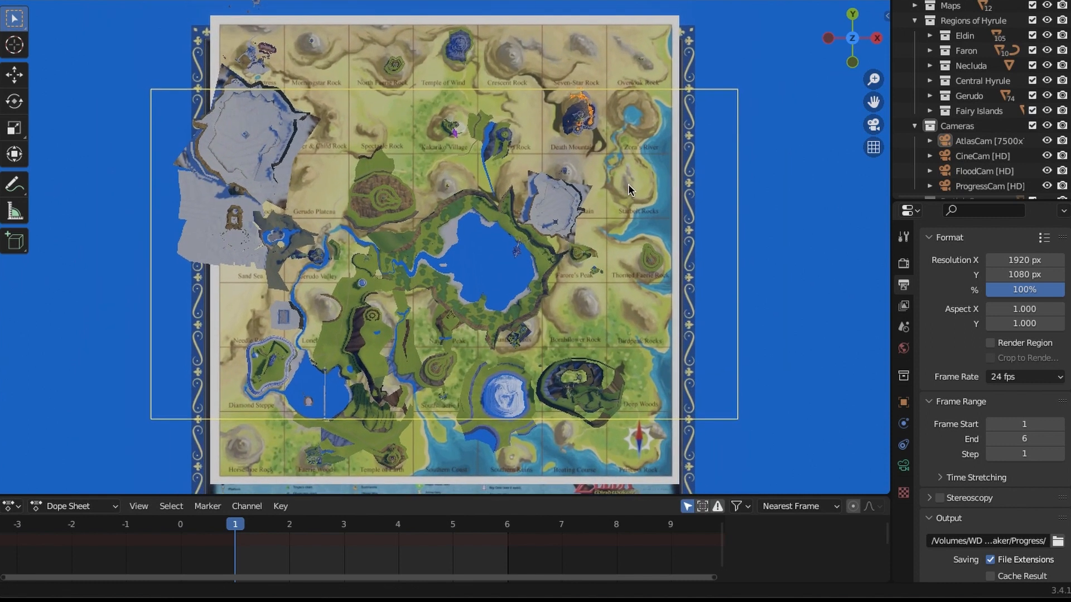
scroll(628, 183, "down", 1)
scroll(628, 182, "up", 1)
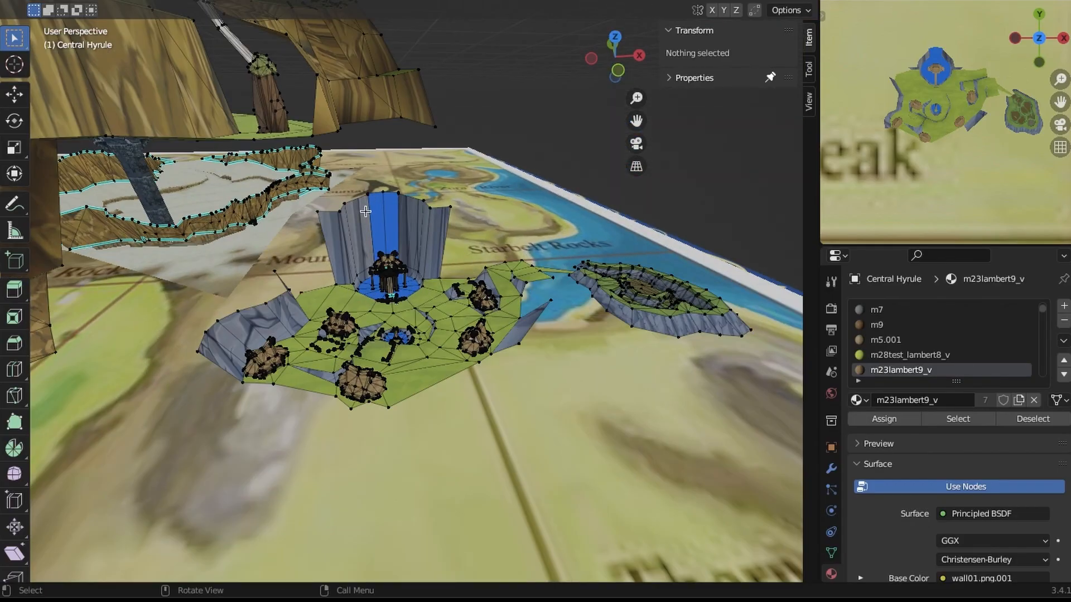
- Extrude the top edge of the village waterfall and scale the new edge
scroll(417, 257, "up", 2)
scroll(417, 257, "down", 3)
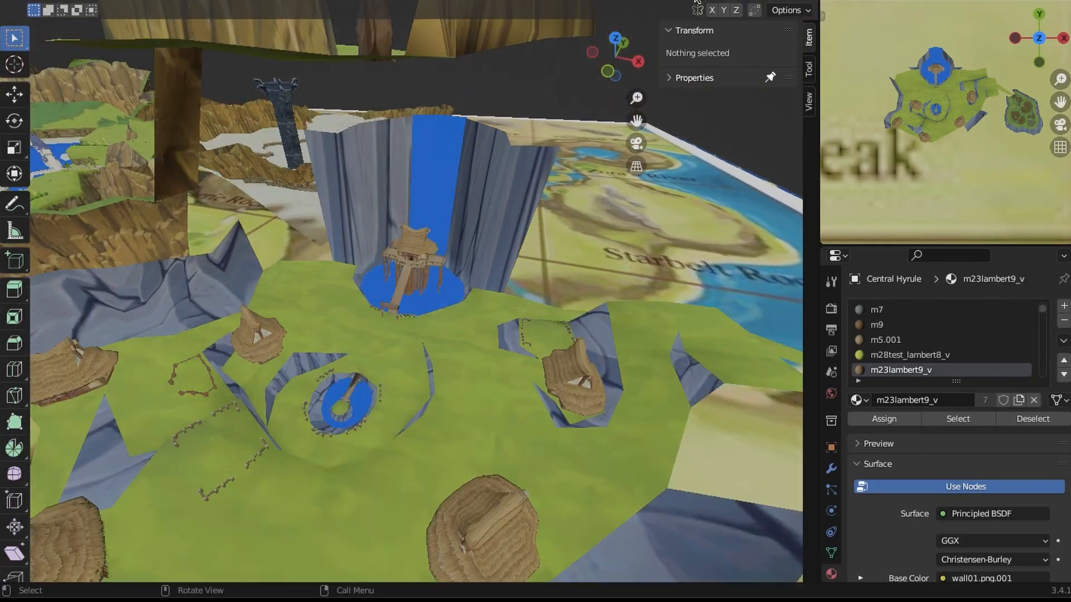
middle_click_drag(336, 338, 445, 303, "shift")
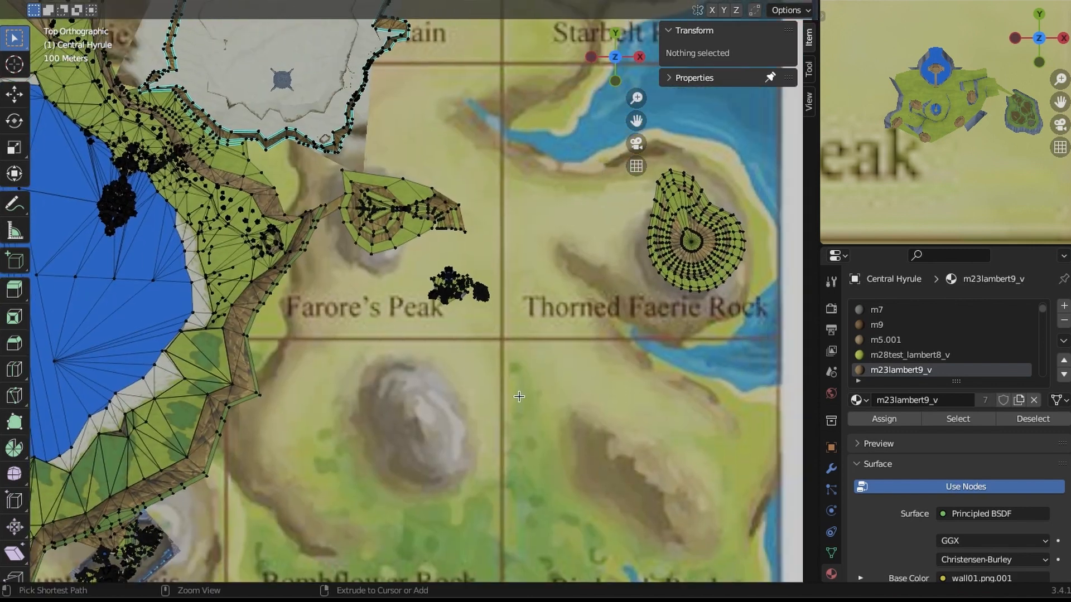
scroll(478, 267, "up", 5)
middle_click_drag(478, 267, 388, 260)
left_click(401, 167)
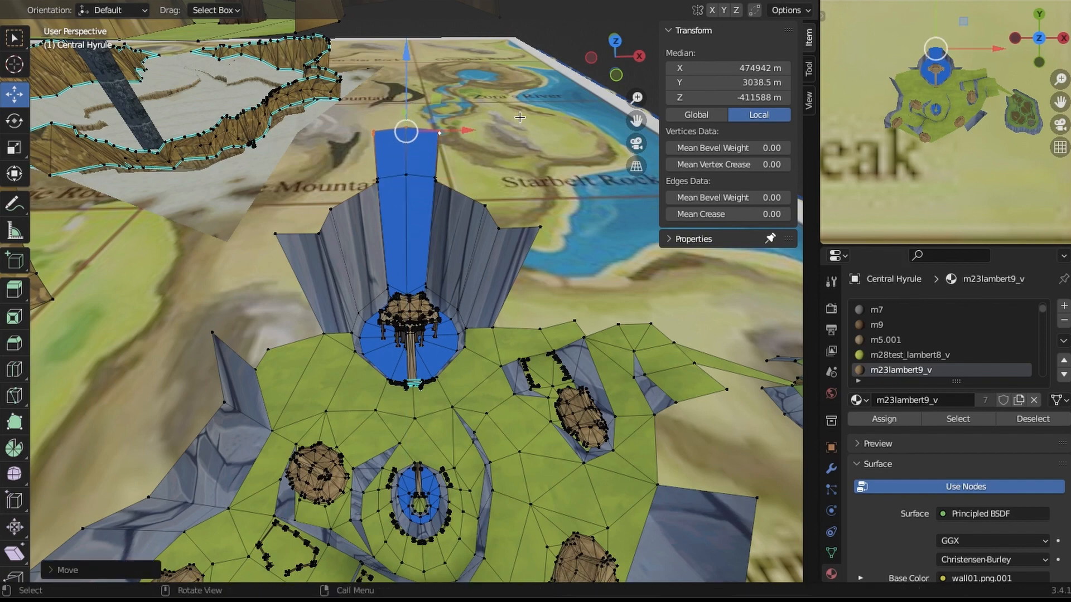
key("e")
right_click(550, 132)
middle_click_drag(550, 133, 273, 209)
key("s")
left_click(512, 215)
- Move the new end edge above the waterfall and extrude it again to continue the water channel
left_click_drag(324, 65, 335, 66)
middle_click_drag(340, 162, 449, 238)
key("e")
right_click(449, 177)
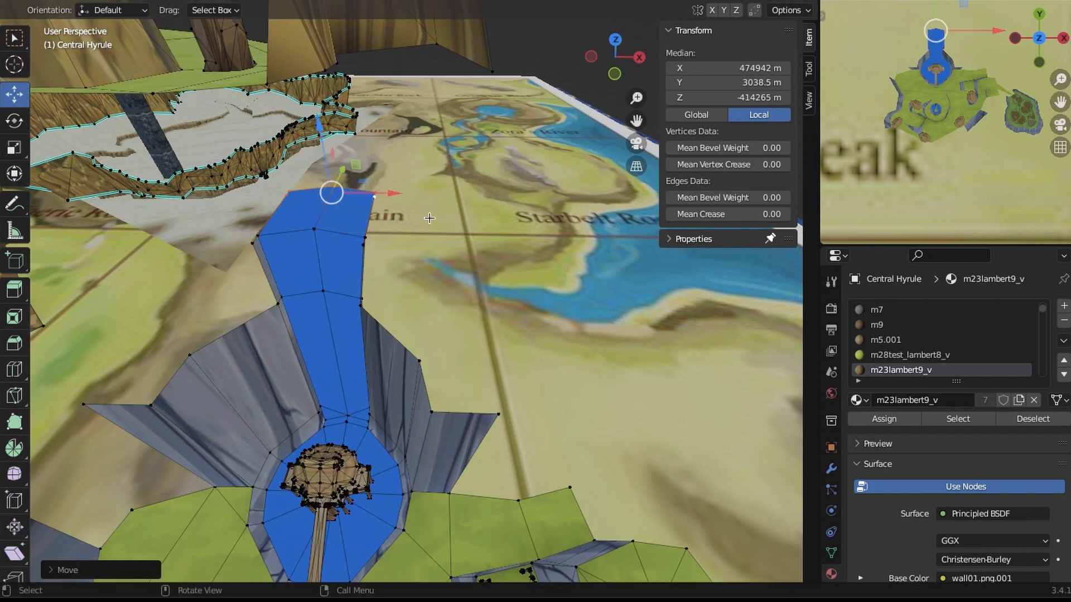
middle_click_drag(440, 231, 406, 111)
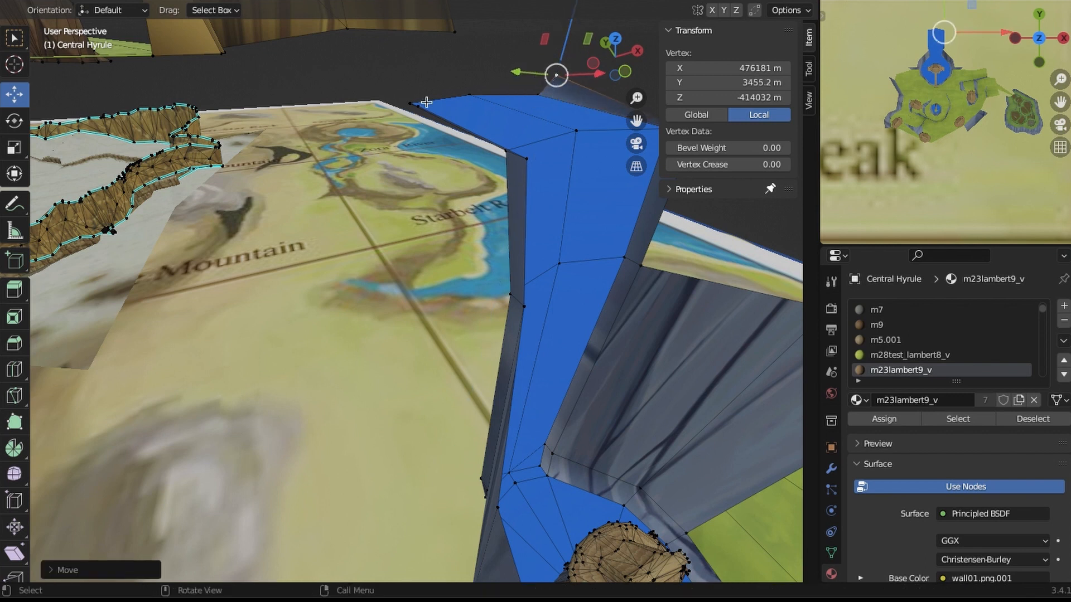
- Reposition the outer corner vertices at the far end of the water channel to even out its rim
left_click_drag(546, 84, 549, 72)
middle_click_drag(549, 71, 354, 109)
left_click_drag(361, 43, 360, 28)
middle_click_drag(477, 177, 493, 180)
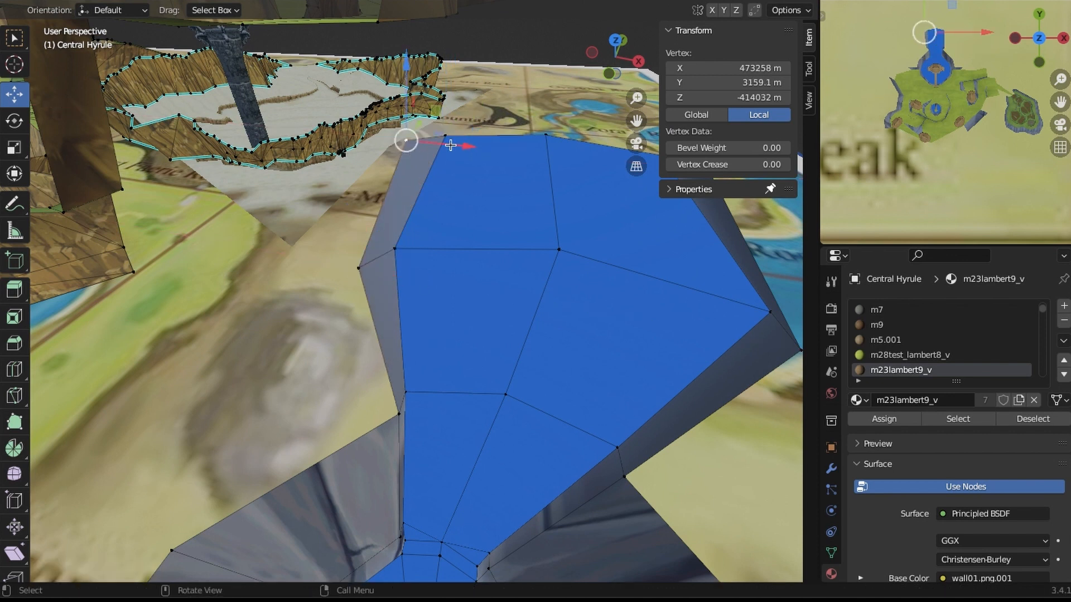
left_click_drag(450, 145, 460, 147)
middle_click_drag(460, 147, 240, 147, "shift")
- Select the side and inner corner vertices of the channel's far end and raise the inner corner
left_click(517, 138)
left_click(497, 351, "shift")
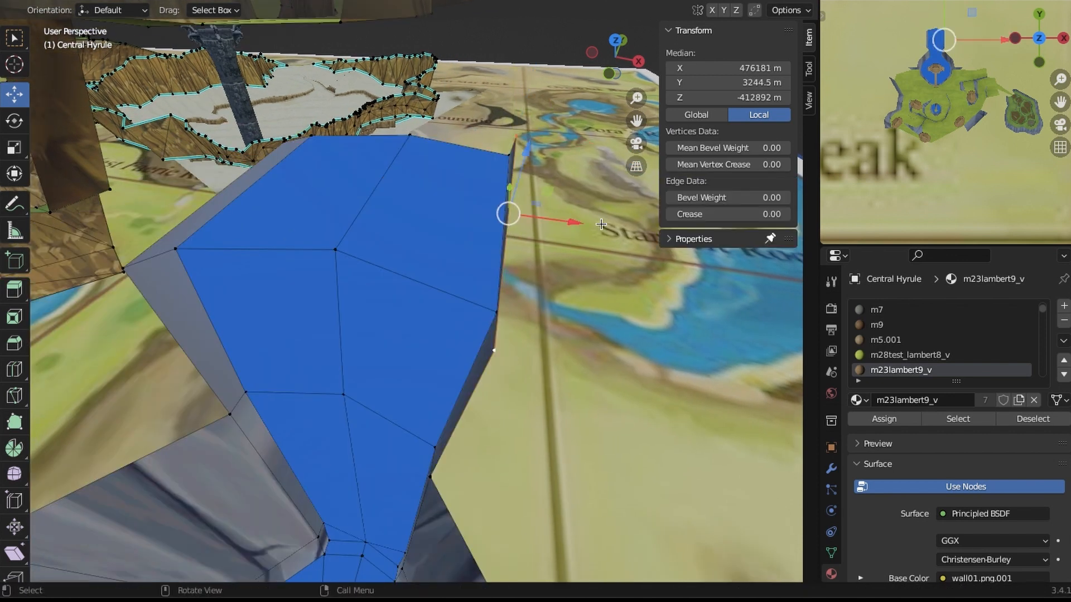
left_click(313, 136)
middle_click_drag(313, 137, 339, 216)
left_click(418, 267)
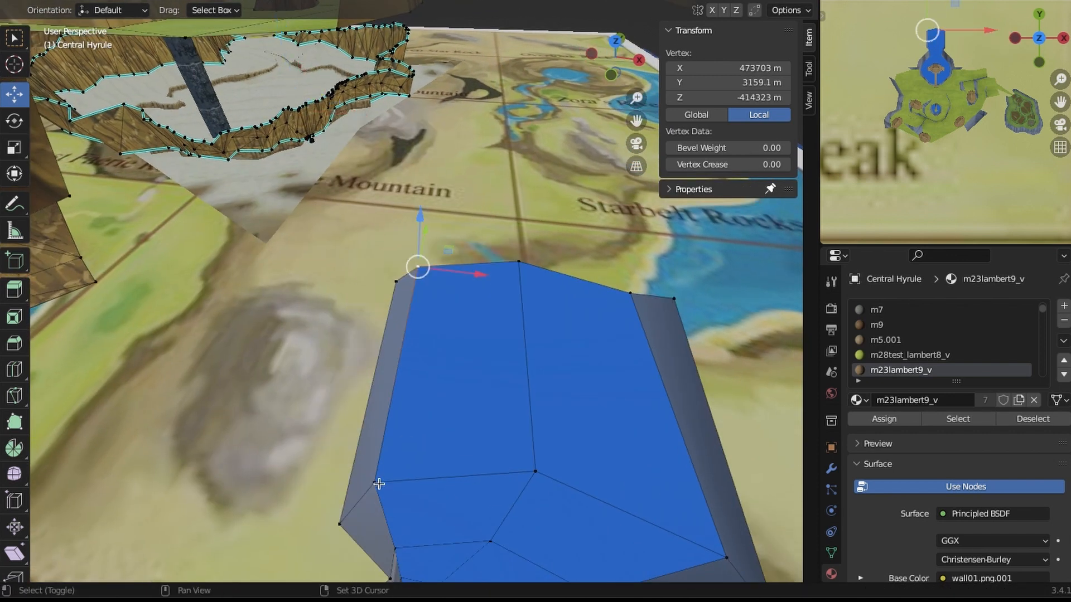
scroll(374, 300, "down", 5)
middle_click_drag(373, 300, 400, 69, "shift")
scroll(519, 200, "up", 3)
left_click_drag(375, 25, 376, 9)
scroll(457, 148, "down", 3)
- Flatten the vertex row across the channel above the waterfall by scaling it to 0 on Z, and raise it slightly
scroll(458, 147, "down", 2)
left_click(442, 203)
left_click(444, 259, "shift")
key("s")
key("z")
key("0")
key("Return")
middle_click_drag(445, 267, 449, 252)
scroll(449, 252, "up", 4)
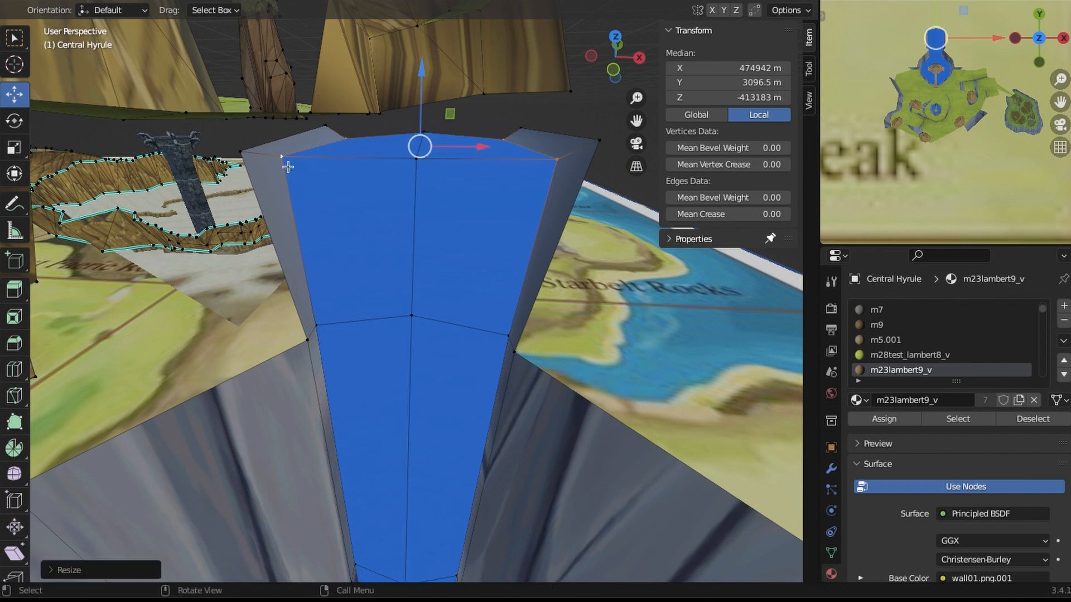
left_click_drag(418, 101, 418, 96)
left_click(725, 254)
middle_click_drag(725, 254, 736, 277)
scroll(524, 315, "down", 6)
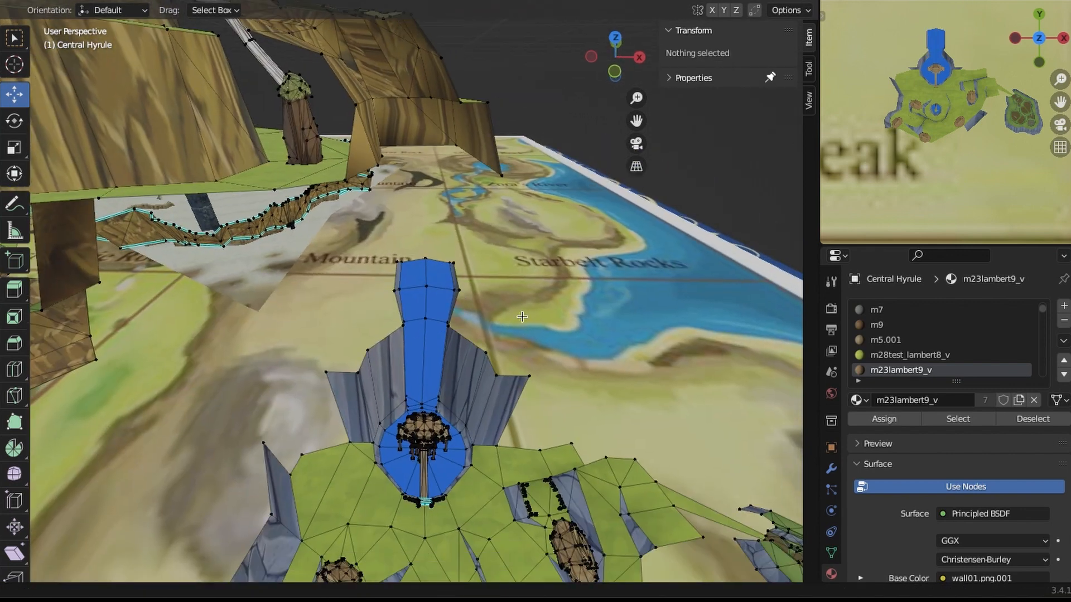
- Select the vertices across the channel above the waterfall and reshape the upper basin's outline from the top view
middle_click_drag(523, 315, 549, 427)
left_click(355, 349)
left_click(364, 342, "shift")
left_click(405, 335, "shift")
left_click(445, 347, "shift")
left_click(458, 352, "shift")
key("KP_7")
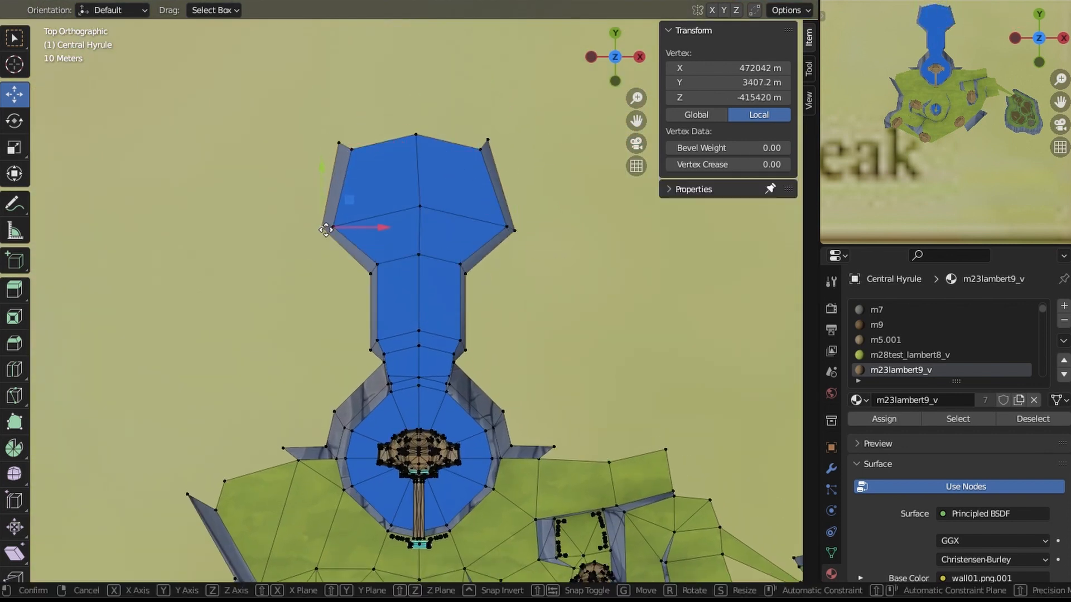
left_click(488, 140)
middle_click_drag(491, 424, 513, 407)
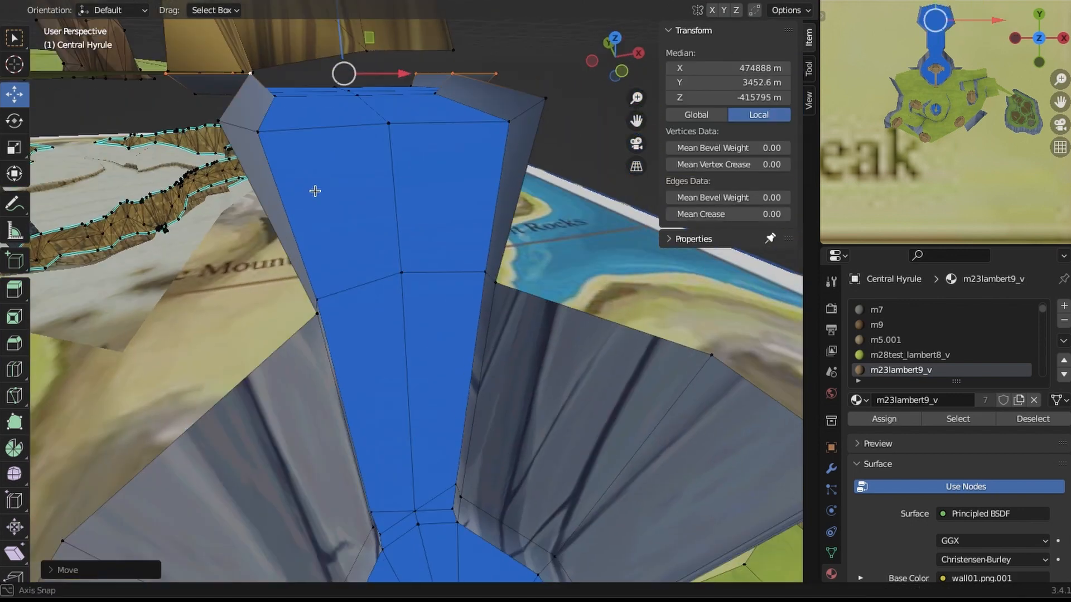
- Extend the cliff walls on both sides of the waterfall upward and scale their top edges along X
left_click(315, 191)
middle_click_drag(315, 191, 466, 360)
scroll(441, 299, "down", 3)
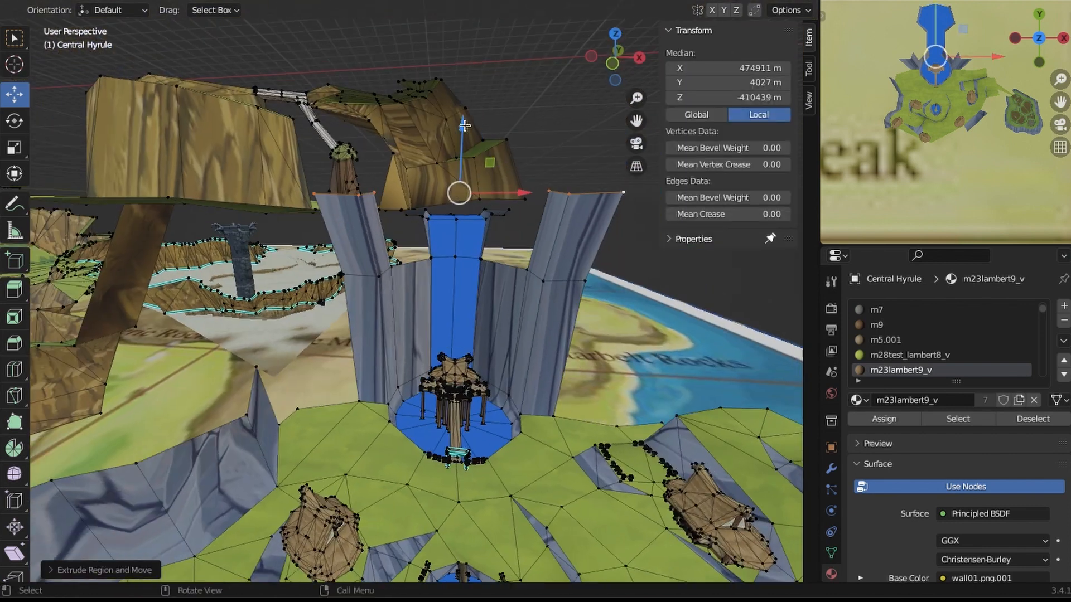
left_click(610, 258)
middle_click_drag(610, 257, 474, 329)
left_click_drag(350, 78, 351, 92)
middle_click_drag(491, 357, 624, 312)
key("s")
key("x")
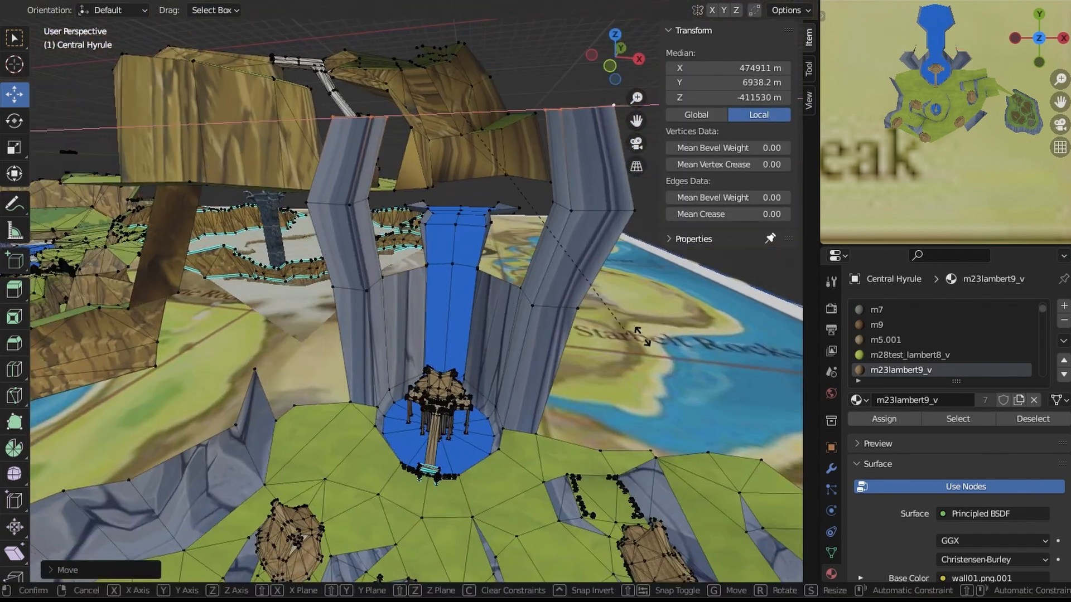
middle_click_drag(681, 366, 608, 427)
- Connect the raised cliff wall to the channel's rim with Bridge Edge Loops and a filled face
left_click(349, 205)
middle_click_drag(435, 268, 410, 287)
left_click(355, 154, "shift")
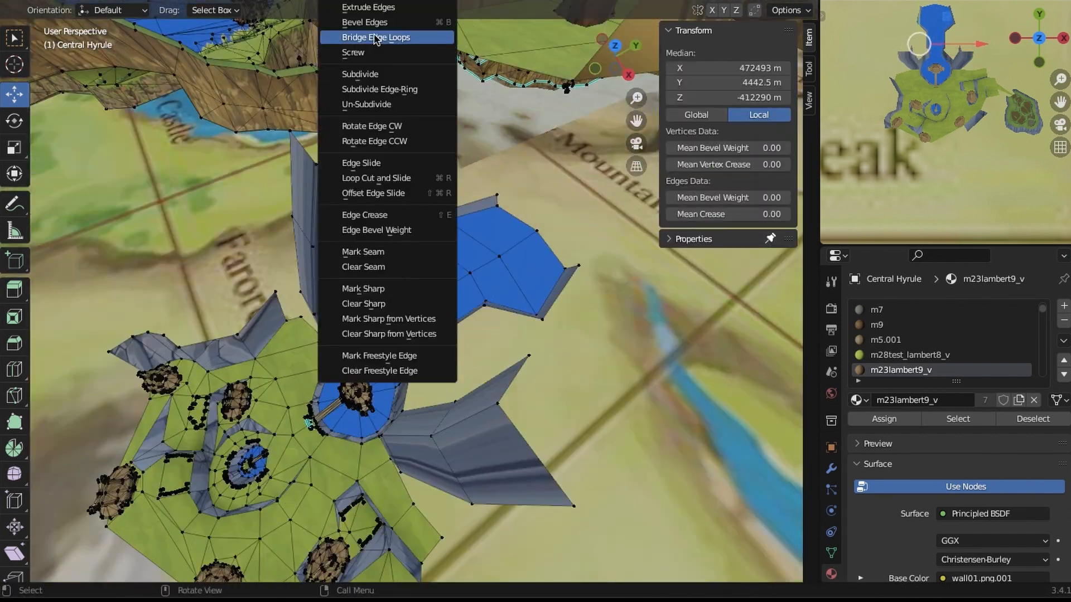
left_click(375, 38)
middle_click_drag(376, 38, 451, 295)
key("f")
- Undo the last edit to the cliff wall beside the water channel
left_click(667, 428)
middle_click_drag(667, 428, 658, 396)
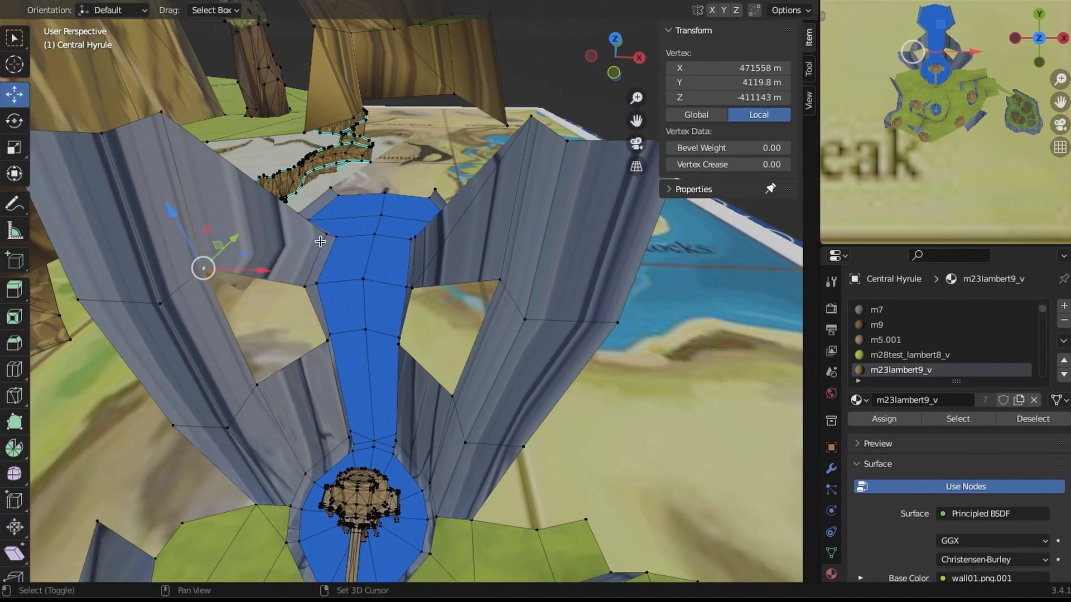
left_click(550, 403)
middle_click_drag(550, 403, 502, 379)
key("ctrl+z")
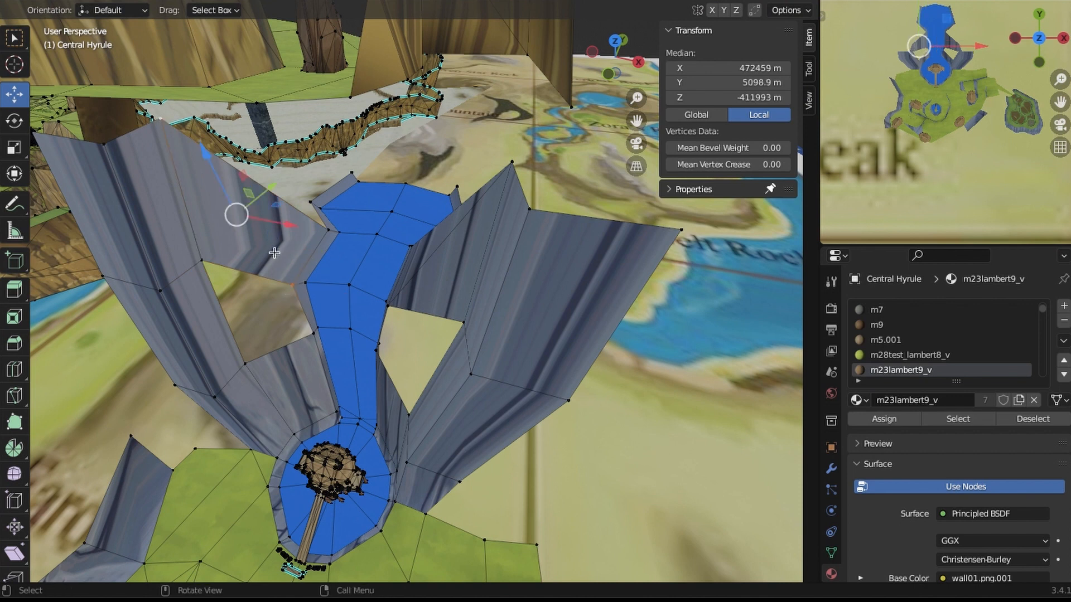
left_click(436, 402)
middle_click_drag(436, 402, 451, 324)
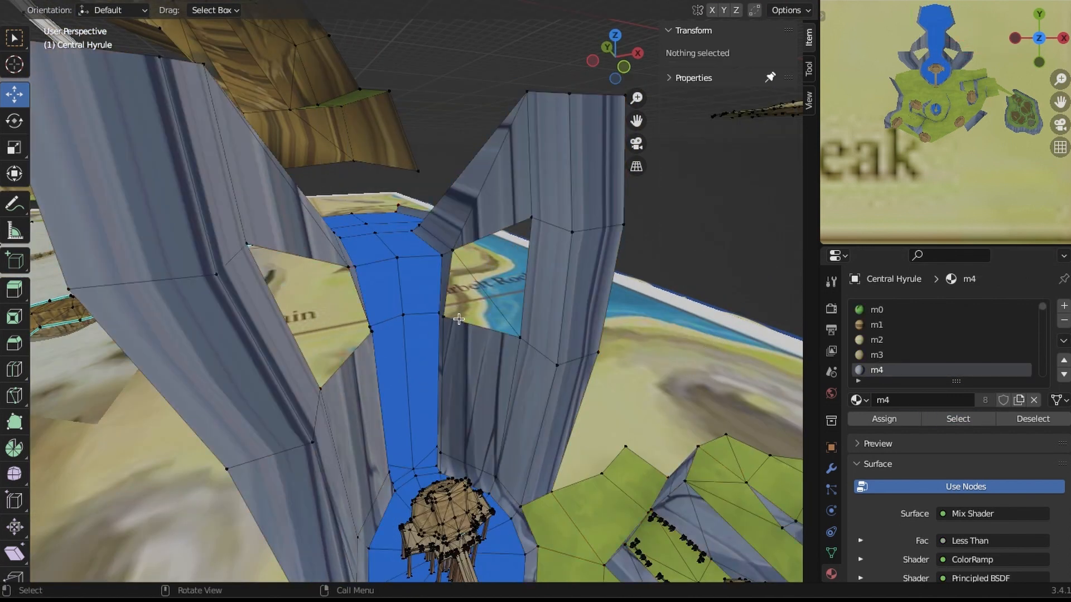
- Close the remaining gap between the channel's side and the raised cliff using its corner vertices
left_click(445, 318)
left_click(452, 251, "shift")
left_click(531, 218, "shift")
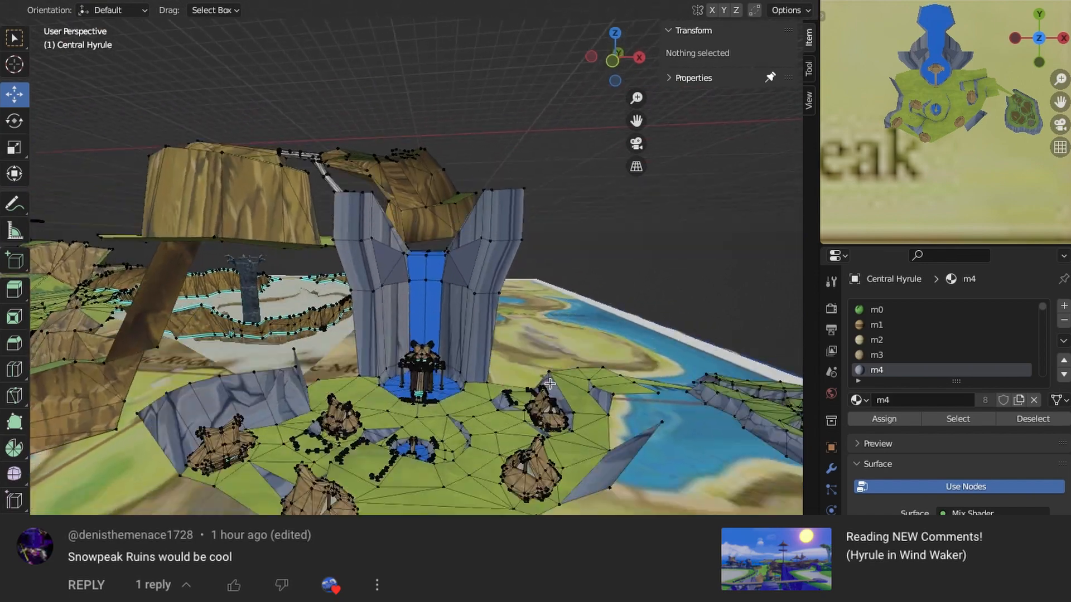
scroll(549, 383, "down", 3)
mouse_move(549, 384)
middle_mouse_down()
mouse_move(658, 404)
mouse_move(535, 398)
middle_mouse_up()
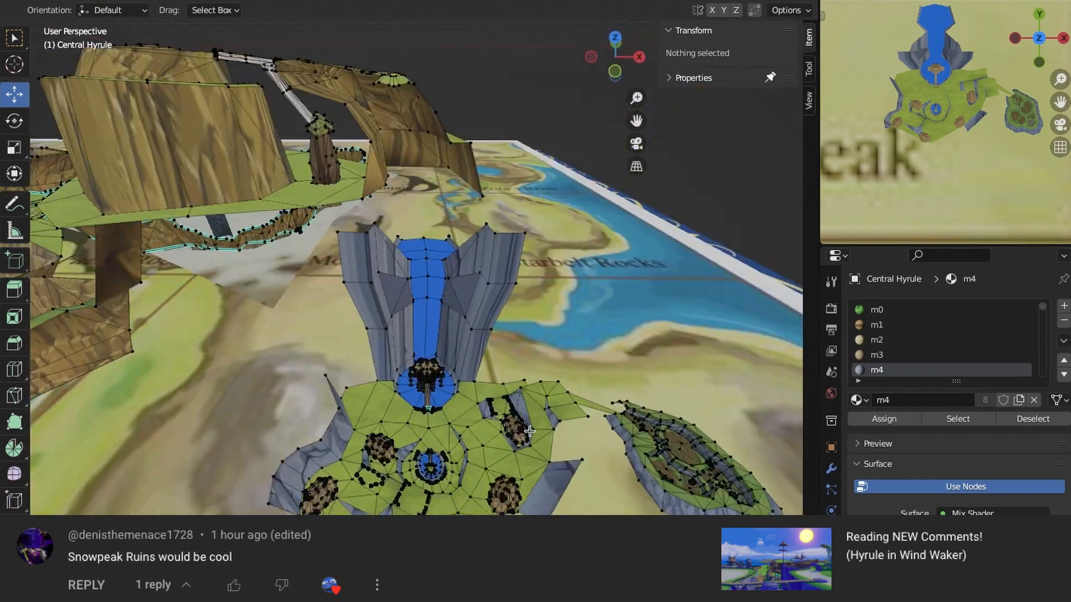
- Examine the waterfall's base, the surrounding cliff walls and the upper basin for shape and gaps
scroll(474, 379, "up", 2)
scroll(422, 365, "up", 4)
middle_click_drag(410, 340, 388, 385)
left_click_drag(406, 319, 427, 335)
middle_click_drag(427, 336, 474, 318)
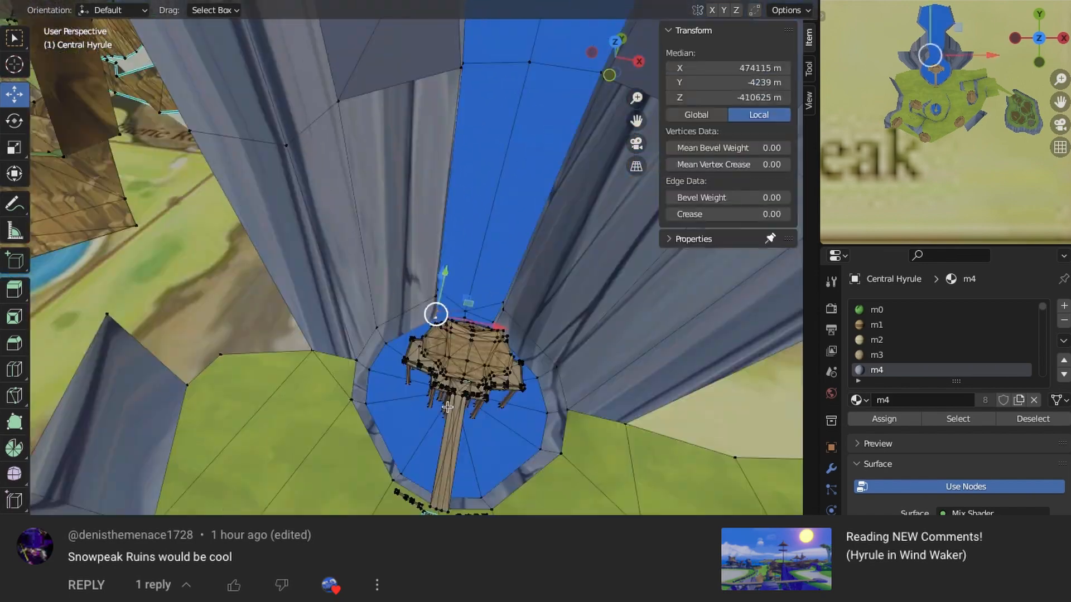
scroll(446, 346, "down", 4)
middle_click_drag(390, 435, 658, 463)
left_click(507, 449)
middle_click_drag(479, 419, 580, 446)
left_click(692, 1)
middle_click_drag(446, 357, 425, 333)
scroll(425, 334, "up", 2)
left_click(692, 1)
middle_click_drag(502, 251, 548, 352)
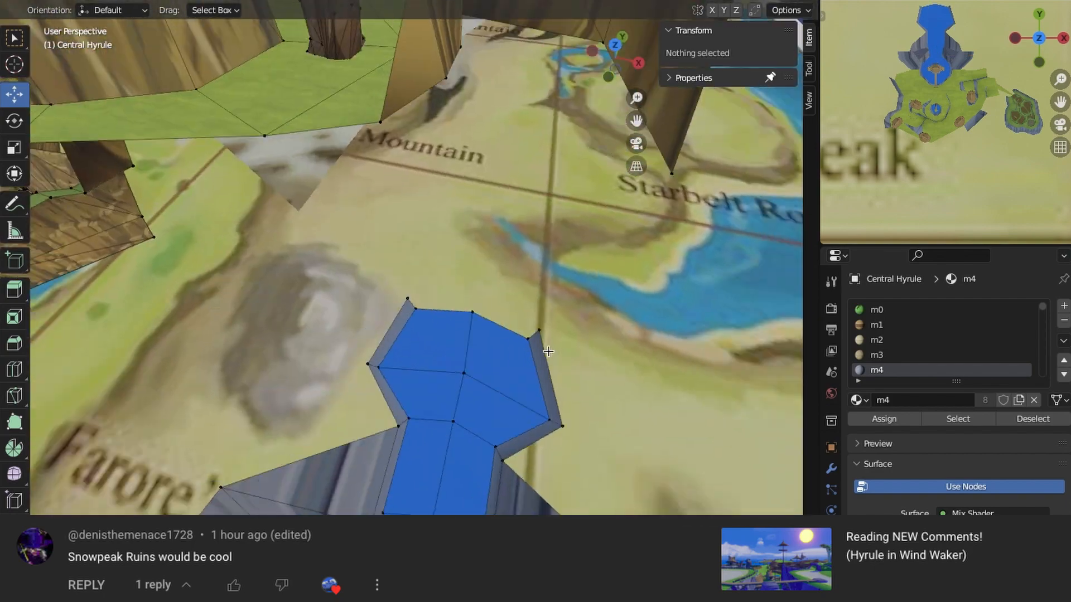
- Scale the vertices along the upper basin's rear edge and extrude the middle edges upward as a narrow back wall
middle_click_drag(436, 359, 464, 385)
left_click_drag(412, 317, 411, 311)
key("s")
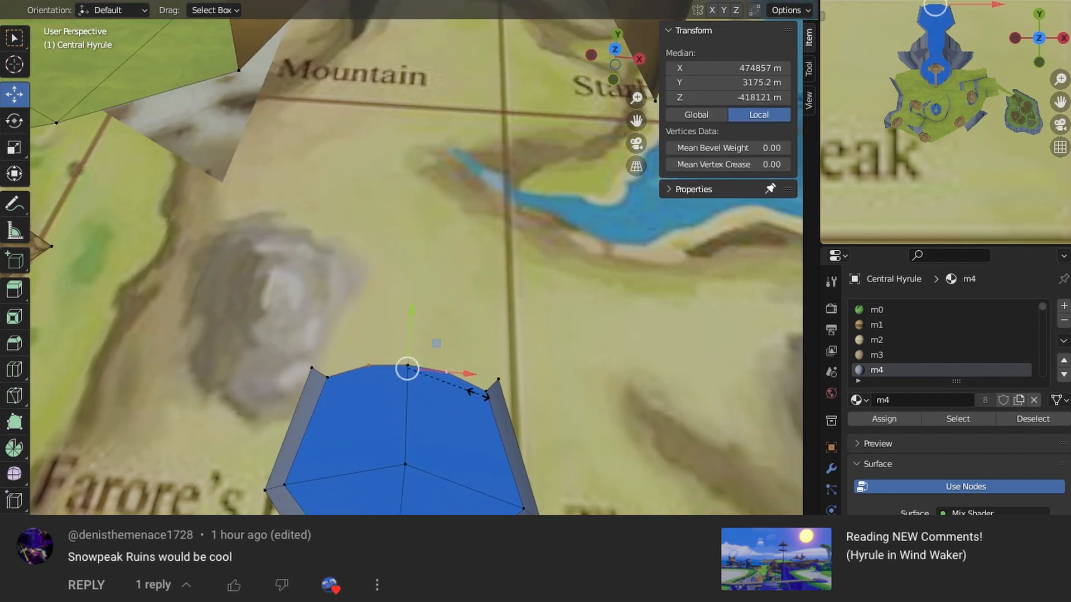
left_click(361, 364, "shift")
left_click(454, 373, "shift")
middle_click_drag(514, 399, 519, 360)
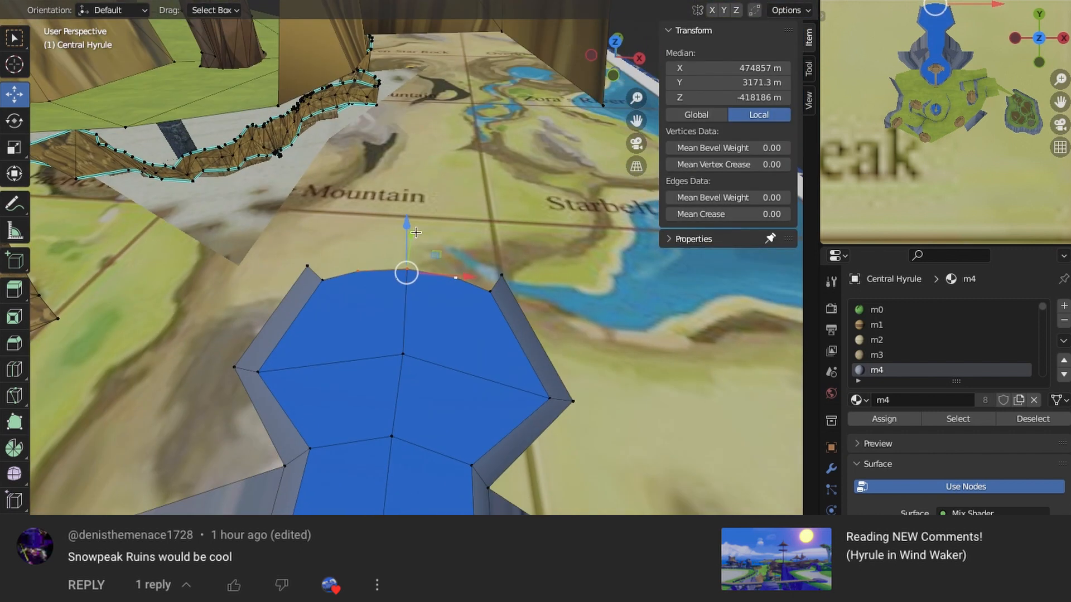
left_click_drag(407, 224, 407, 186)
- Select the back wall's upper edges behind the basin and extend them upward into a taller cliff section
middle_click_drag(415, 232, 354, 301)
left_click_drag(334, 229, 351, 210)
left_click(310, 274, "shift")
left_click(352, 286, "shift")
left_click(389, 310, "shift")
middle_click_drag(357, 274, 499, 229)
left_click(362, 249, "shift")
left_click(401, 271, "shift")
scroll(447, 259, "down", 4)
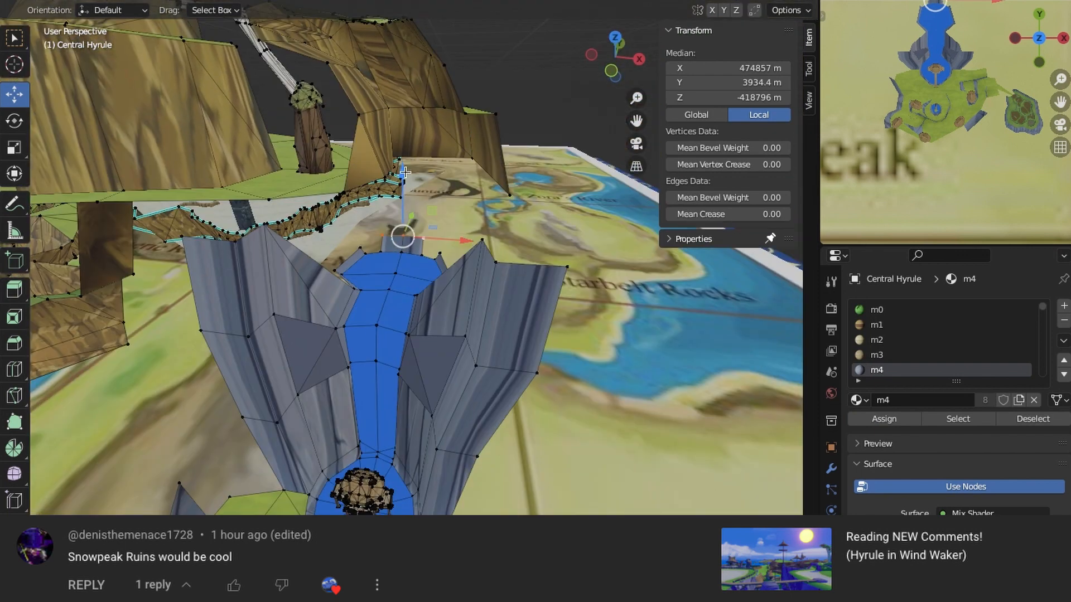
left_click_drag(405, 172, 404, 120)
middle_click_drag(408, 168, 290, 195)
left_click_drag(410, 180, 427, 178)
- Connect the facing vertices across the tall back wall with a new edge path
left_click(463, 312)
middle_click_drag(463, 312, 460, 172)
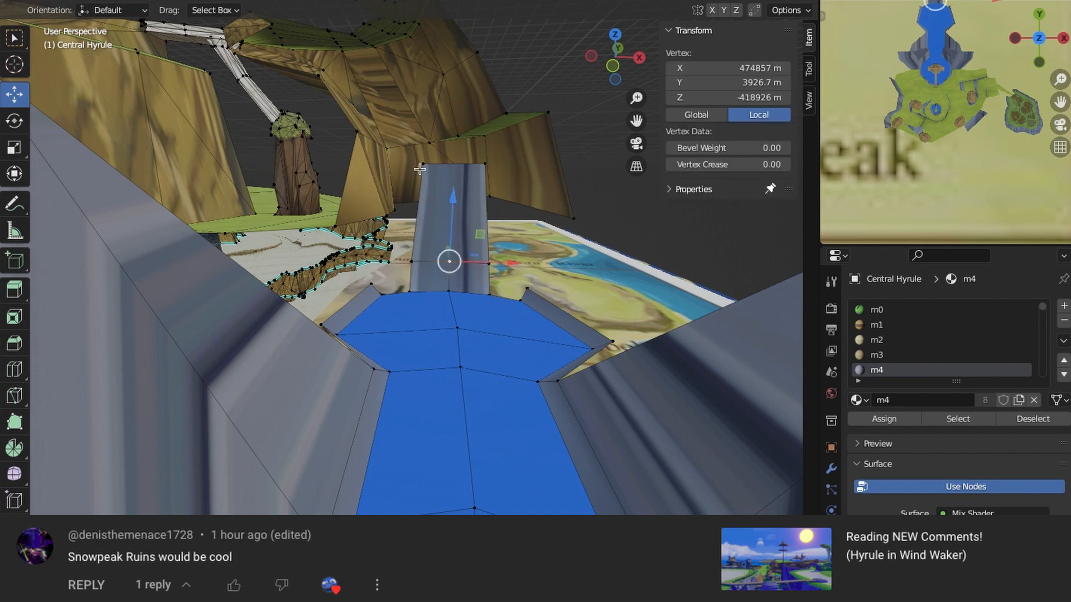
left_click(487, 164, "shift")
key("j")
key("alt+a")
middle_click_drag(489, 229, 479, 272)
middle_click_drag(482, 315, 551, 448)
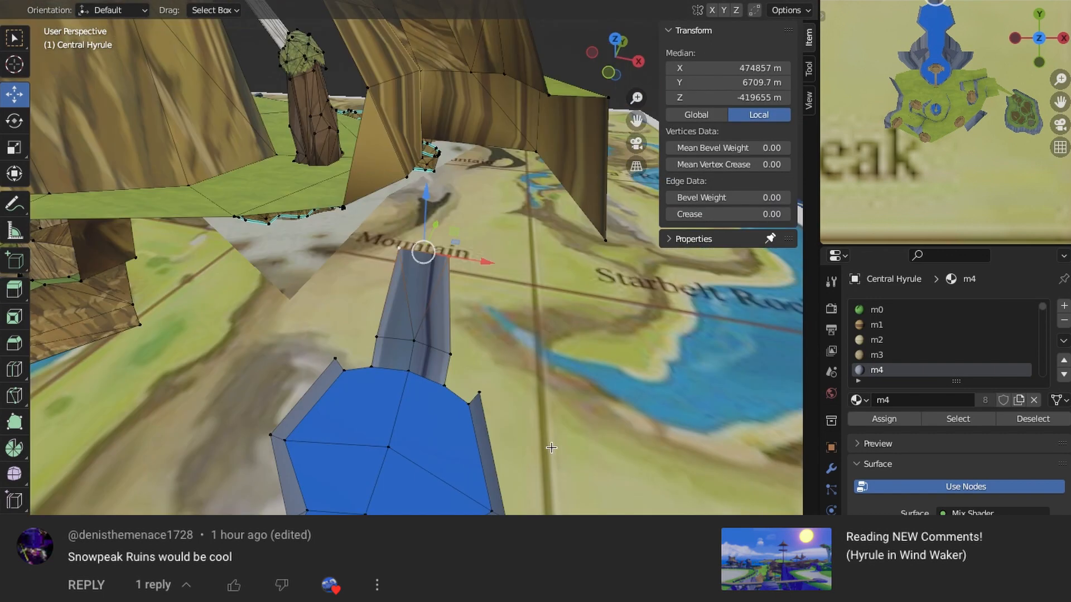
- Extrude the rim edges on both sides of the upper basin upward into side walls
left_click(443, 221)
middle_click_drag(444, 220, 346, 139)
left_click_drag(292, 17, 293, 27)
middle_click_drag(346, 140, 368, 258)
key("alt+a")
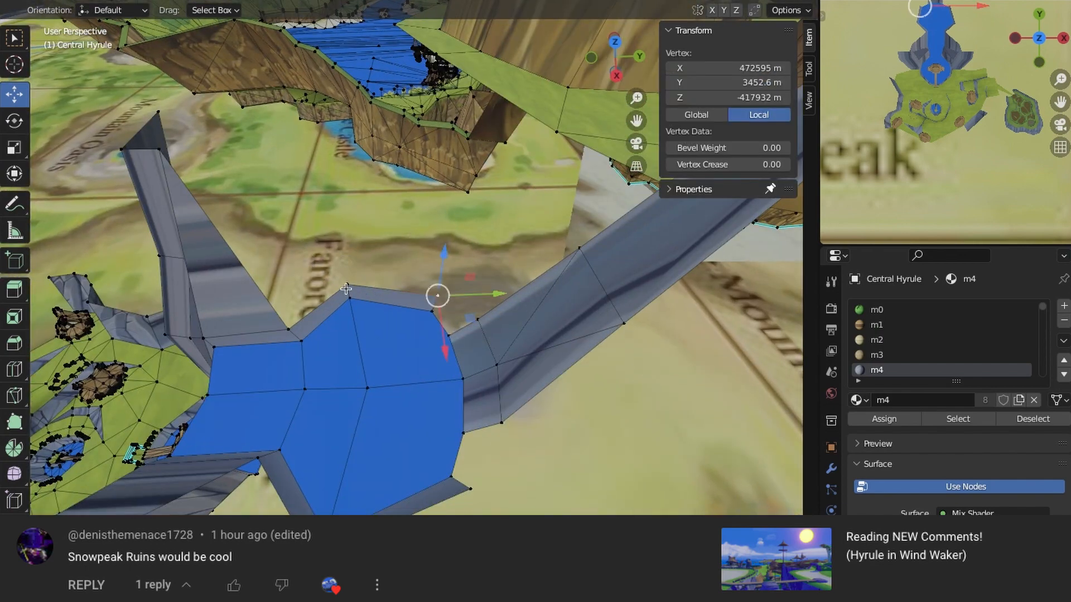
scroll(437, 296, "up", 3)
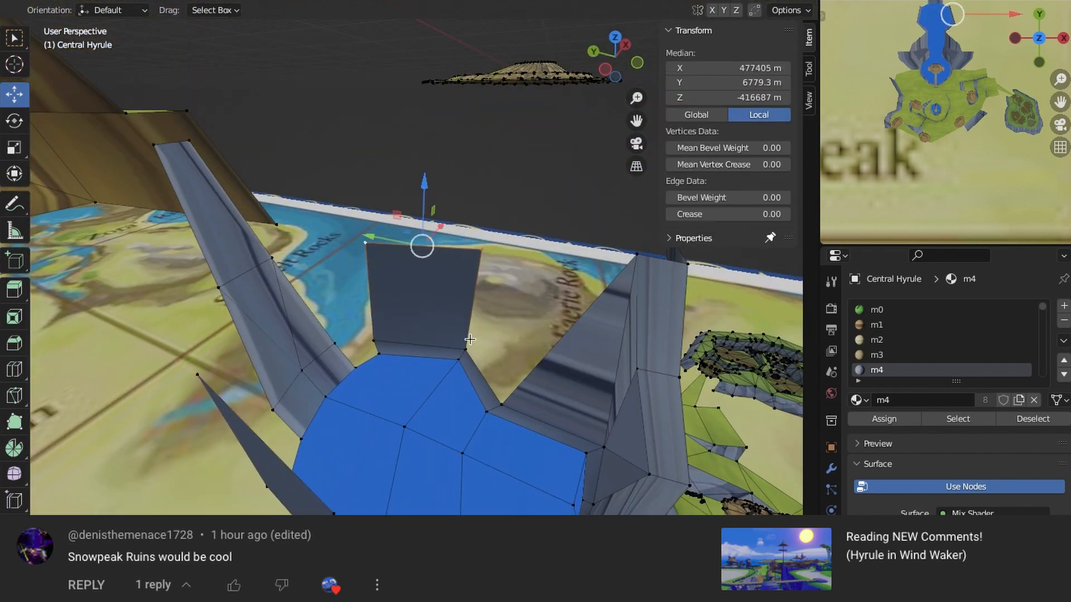
middle_click_drag(470, 339, 514, 395)
- Adjust the top corner vertices of the back wall and the basin's two side walls to shape the cliffs
middle_click_drag(414, 187, 318, 100)
left_click(150, 156)
left_click(203, 159, "shift")
middle_click_drag(334, 301, 454, 366)
middle_click_drag(366, 210, 401, 134)
left_click(411, 282)
middle_click_drag(426, 401, 590, 339)
middle_click_drag(302, 335, 516, 281)
left_click(362, 305)
left_click(273, 308, "shift")
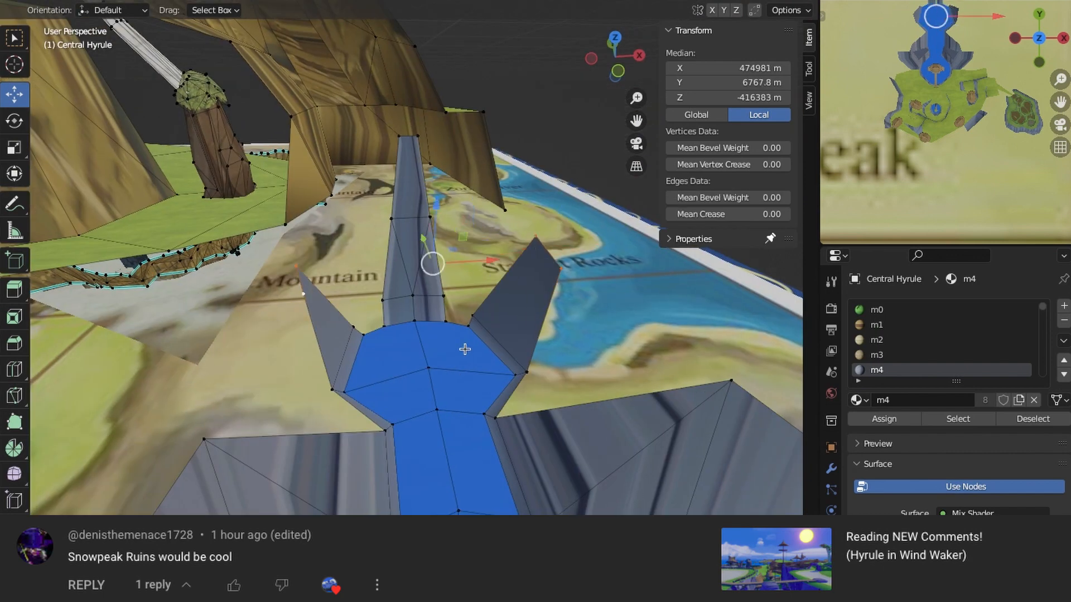
left_click(624, 268)
middle_click_drag(625, 267, 563, 267)
middle_click_drag(502, 279, 424, 312)
- Join one basin side wall to the adjacent channel cliff with Bridge Edge Loops
left_click(407, 392)
left_click(291, 266, "shift")
middle_click_drag(302, 278, 335, 346)
left_click(429, 226, "shift")
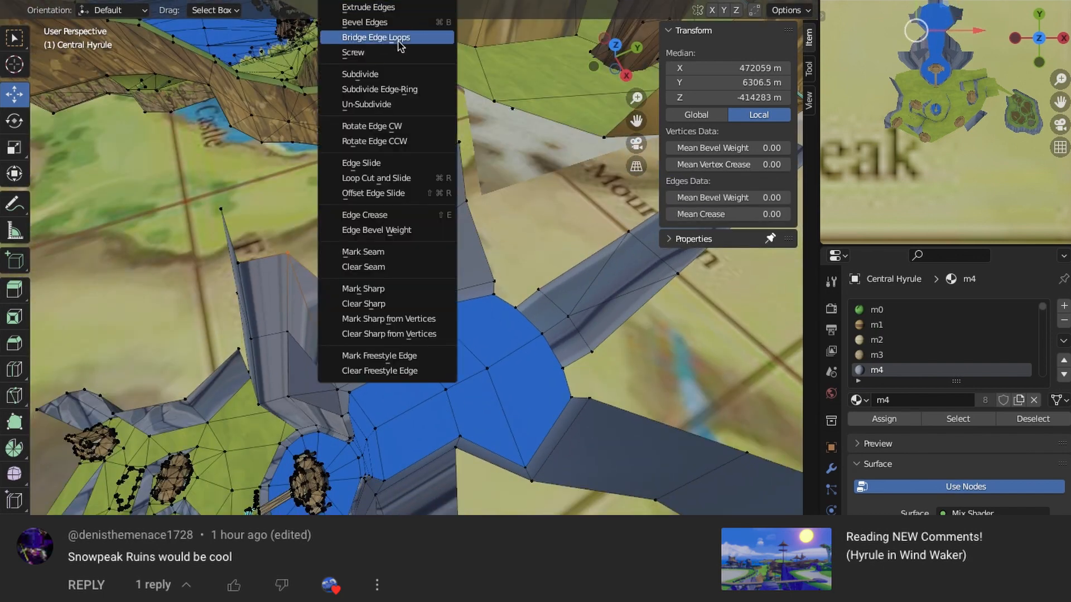
left_click(401, 46)
middle_click_drag(401, 167, 435, 112)
- Fill the remaining gap beside that bridged wall and assign material m4 to the new face
left_click(393, 423)
left_click(489, 283, "shift")
key("ctrl+f")
left_click(440, 162)
left_click(884, 419)
left_click(448, 384)
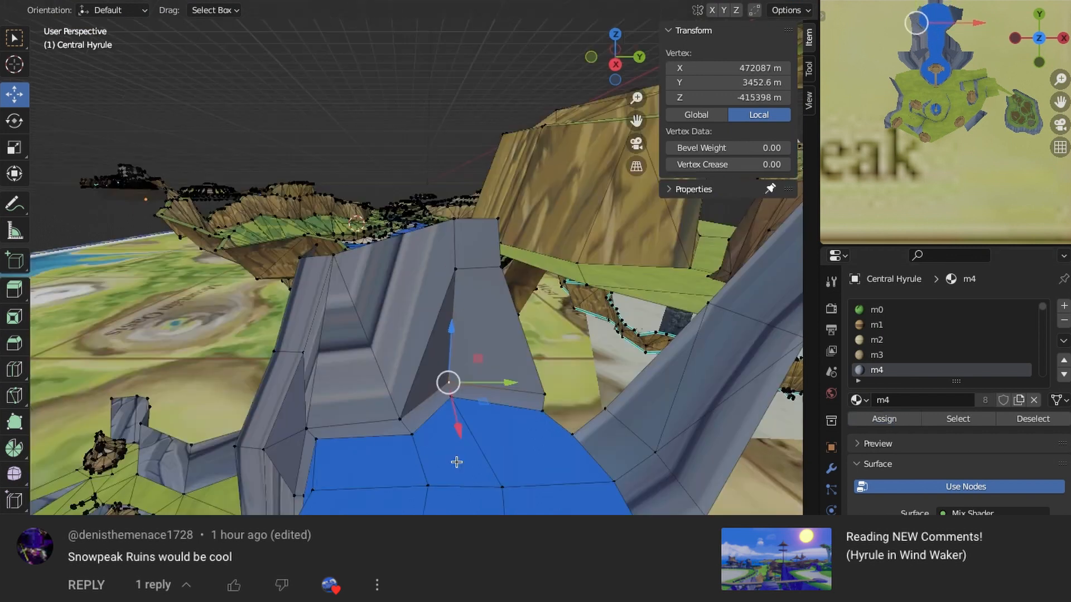
- Bridge the opposite basin side wall to its neighbouring channel cliff and fill the triangular gap at the water's rim
middle_click_drag(456, 463, 263, 446)
left_click(321, 258)
left_click(327, 306, "shift")
middle_click_drag(335, 312, 363, 332)
left_click(427, 283, "shift")
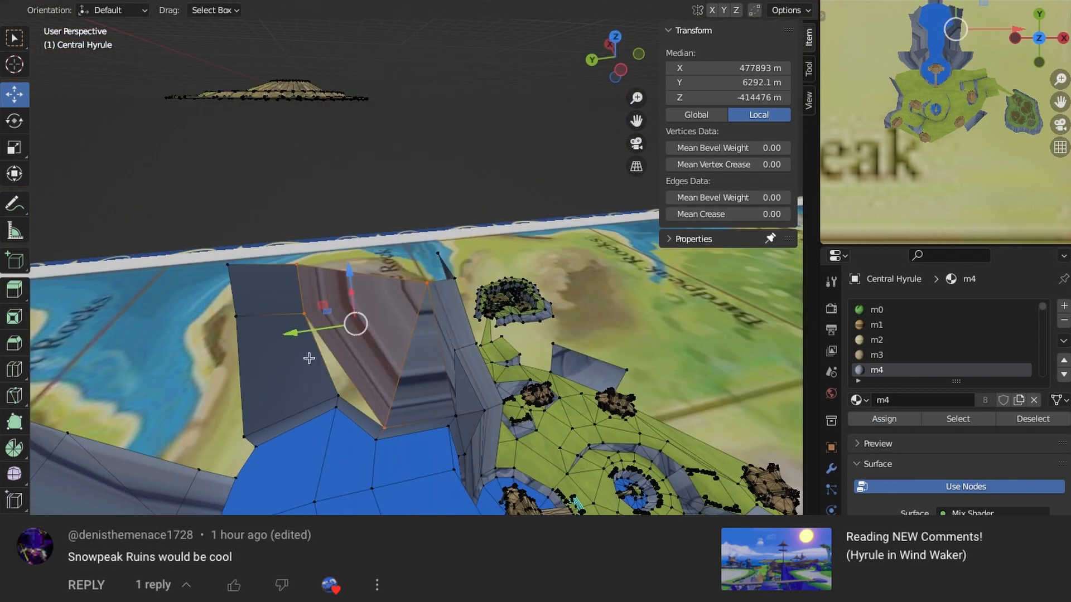
left_click(338, 396)
left_click(304, 314, "shift")
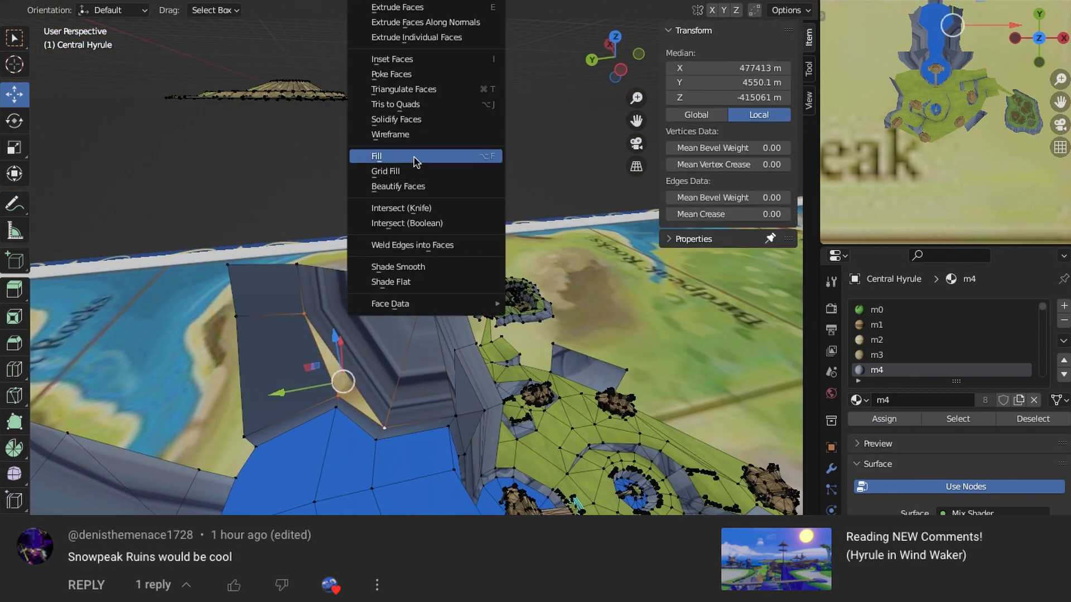
left_click(390, 156)
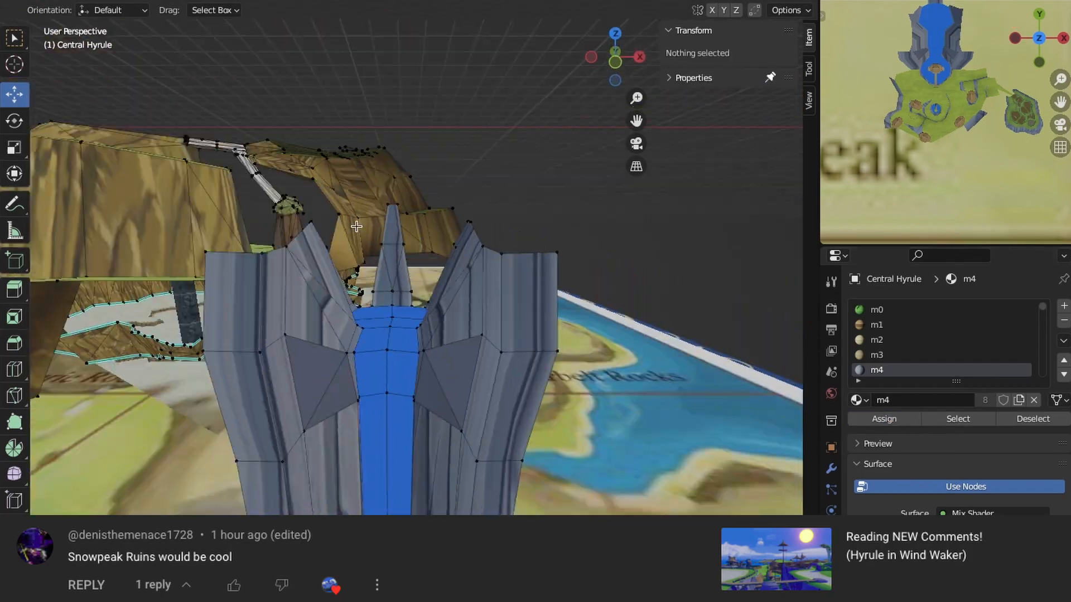
- Select all faces that use material m4 on the Central Hyrule mesh
scroll(399, 245, "down", 3)
middle_click_drag(399, 246, 410, 284)
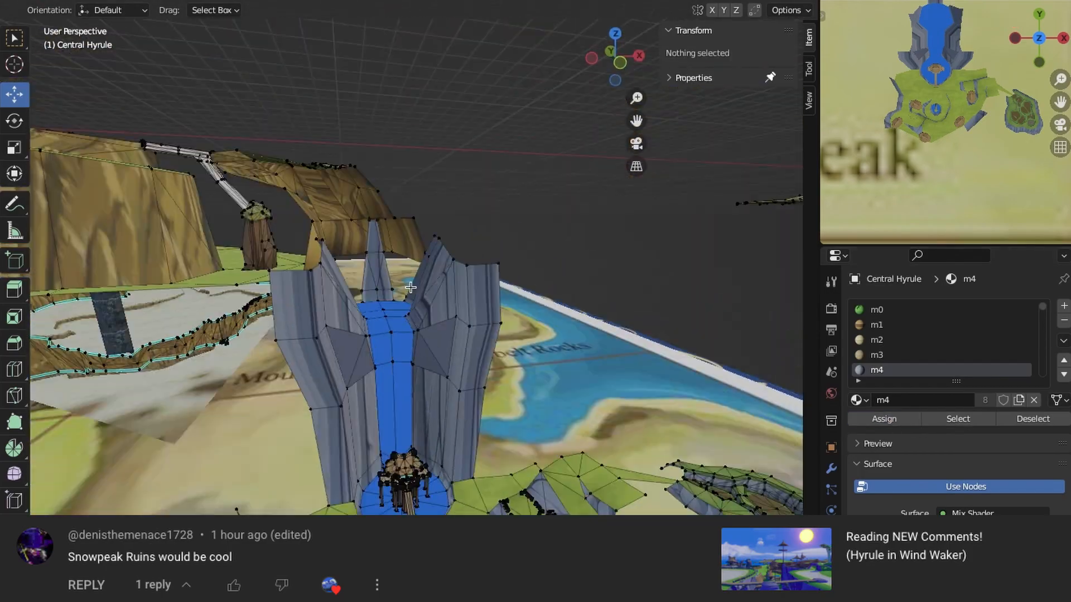
scroll(410, 285, "down", 3)
left_click(948, 422)
key("shift+z")
mouse_move(585, 257)
middle_mouse_down()
mouse_move(363, 313)
mouse_move(444, 363)
mouse_move(426, 385)
mouse_move(529, 340)
mouse_move(474, 357)
middle_mouse_up()
scroll(445, 363, "down", 5)
scroll(444, 363, "up", 4)
key("shift+z")
- Switch to the UV editing layout and set the viewport shading to Material Preview
scroll(513, 347, "up", 2)
left_click(453, 81)
key("z")
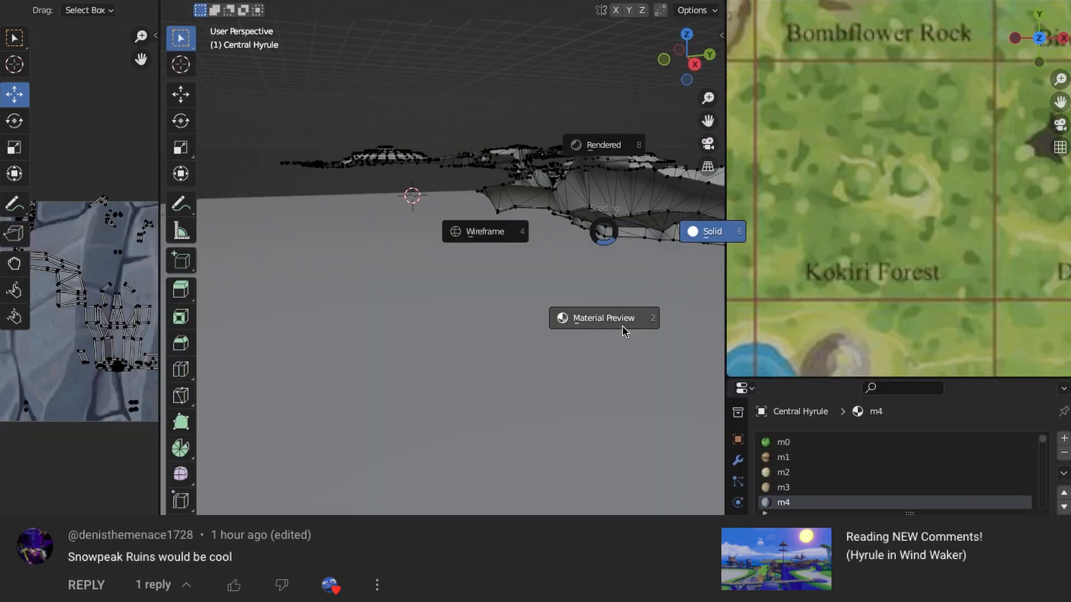
left_click(602, 315)
mouse_move(603, 316)
middle_mouse_down()
mouse_move(427, 317)
mouse_move(474, 324)
middle_mouse_up()
scroll(903, 212, "down", 2)
middle_click_drag(903, 267, 892, 111, "shift")
scroll(920, 178, "up", 6)
middle_click_drag(1004, 167, 898, 201, "shift")
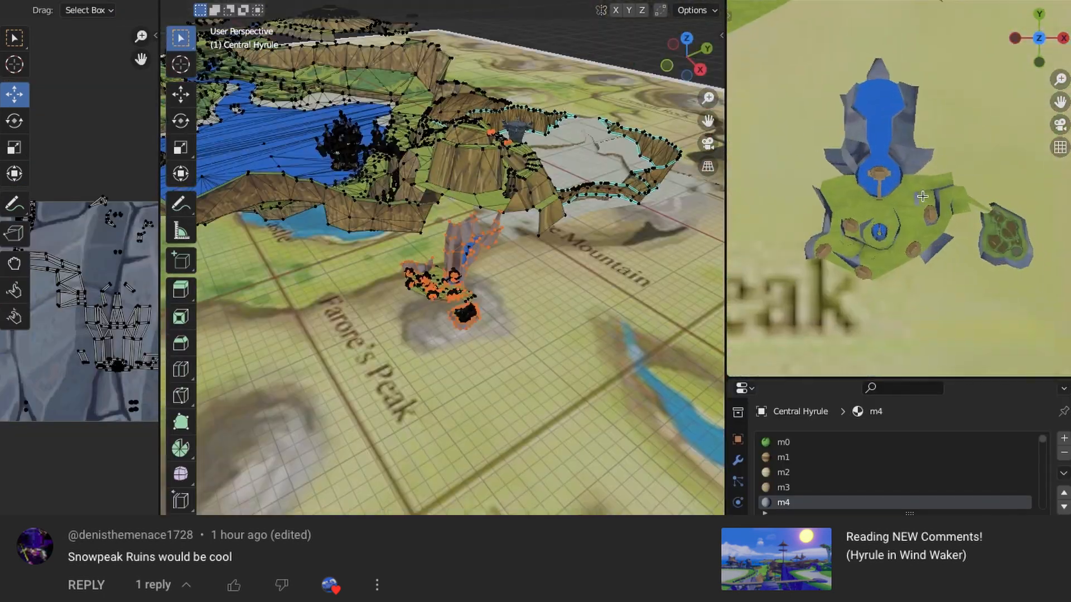
scroll(904, 195, "up", 3)
scroll(463, 329, "up", 4)
- Try unwrapping the selected m4 rock faces and scaling all their UVs over the stone texture
mouse_move(463, 329)
middle_mouse_down()
mouse_move(515, 339)
mouse_move(480, 335)
middle_mouse_up()
key("u")
left_click(449, 81)
key("a")
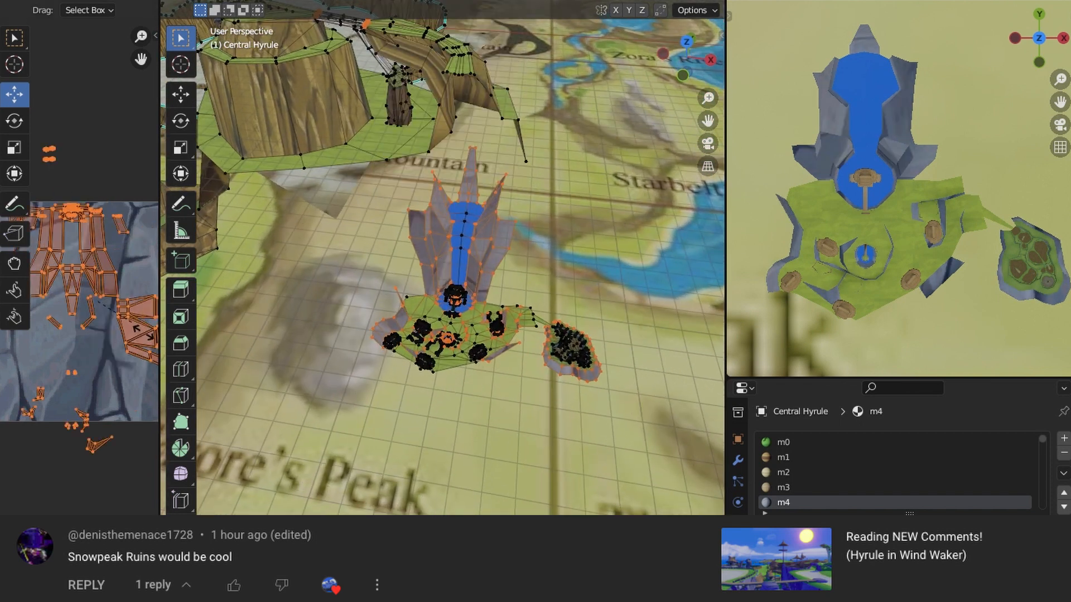
key("s")
middle_click_drag(463, 251, 474, 223)
scroll(522, 197, "up", 5)
key("alt+shift+z")
scroll(522, 197, "down", 2)
- Try a different UV mapping method for the rock faces, scaling and moving the layout across the stone texture
key("u")
left_click(448, 131)
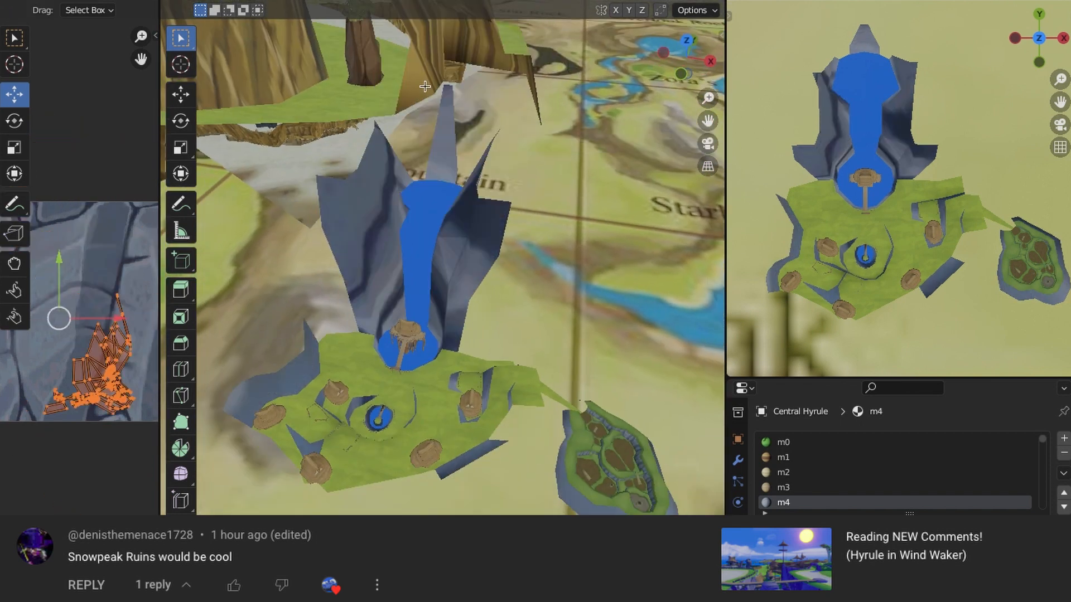
key("s")
left_click(155, 363)
key("g")
left_click(151, 253)
key("s")
left_click(96, 330)
scroll(96, 330, "down", 2)
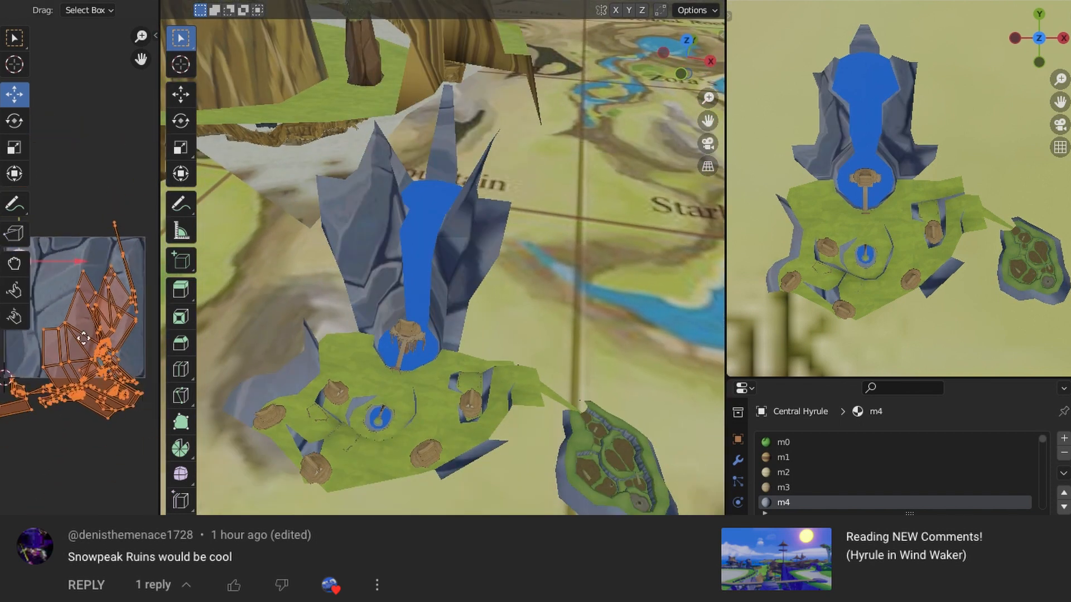
middle_click_drag(84, 334, 129, 340)
key("g")
left_click(68, 195)
- Rescale and reposition the rock faces' UV layout while comparing the stone pattern on the cliffs
middle_click_drag(480, 332, 485, 300)
scroll(485, 301, "up", 4)
scroll(485, 301, "down", 5)
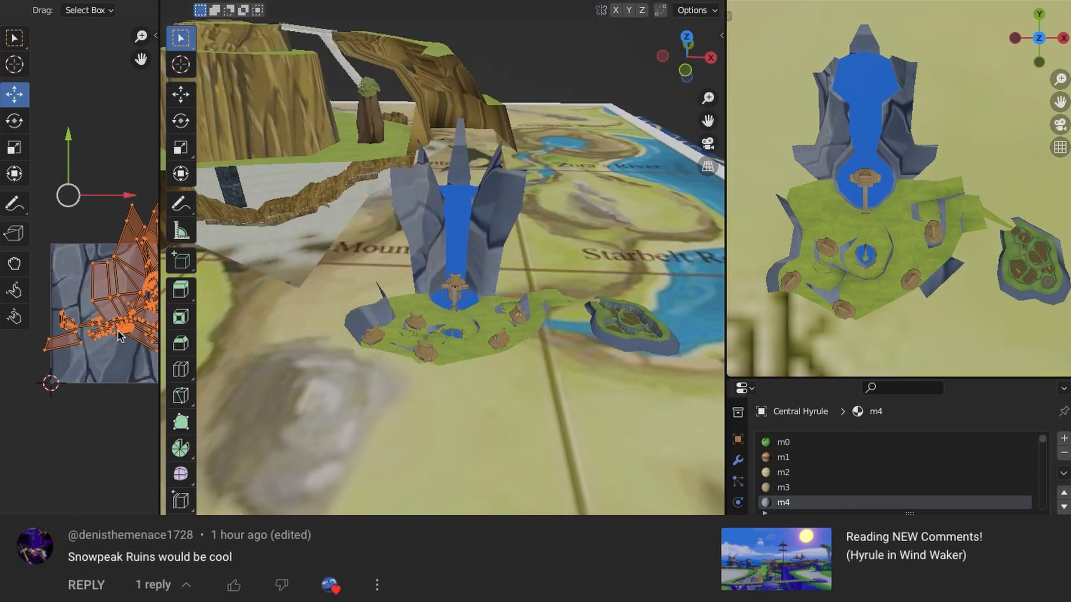
key("s")
left_click(132, 394)
key("g")
left_click(129, 84)
- Try two more UV mapping methods on the selected rock faces
key("u")
left_click(465, 109)
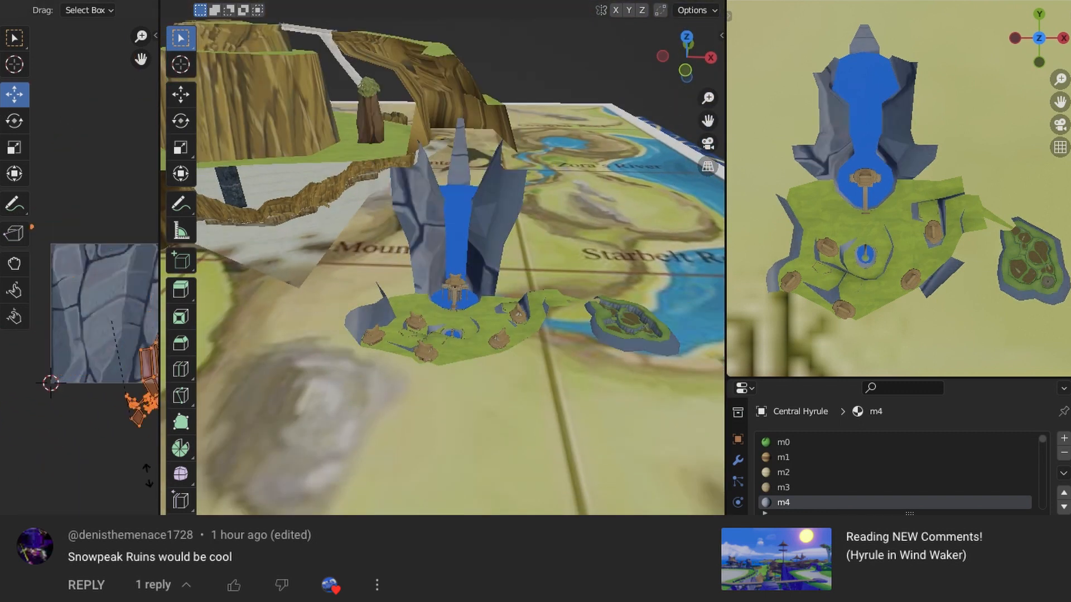
key("u")
left_click(448, 81)
- Reproject the rock faces' UVs from an angled view of the cliffs, and scale and move them over the stone texture
key("u")
left_click(447, 132)
middle_click_drag(444, 145, 438, 175)
key("s")
left_click(118, 313)
key("g")
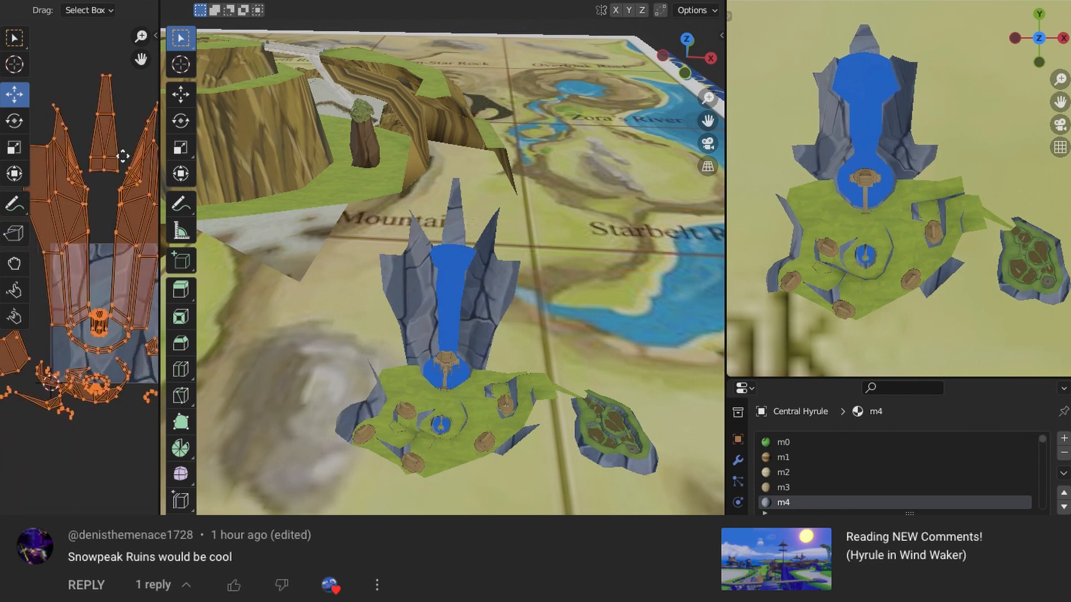
left_click(132, 95)
- Examine the stone texture's scale and direction on the waterfall cliffs and the surrounding rock edges
scroll(535, 393, "up", 2)
middle_click_drag(538, 393, 492, 432)
scroll(472, 376, "up", 5)
scroll(473, 375, "down", 5)
scroll(299, 349, "down", 3)
scroll(447, 315, "up", 5)
scroll(447, 315, "down", 4)
- Show the mesh overlays again and bridge the tall back wall to the cliff on one side of the basin
key("alt+shift+z")
key("alt+a")
scroll(480, 335, "up", 4)
middle_click_drag(479, 335, 558, 262)
left_click(497, 223, "shift")
scroll(559, 241, "down", 4)
key("ctrl+e")
left_click(370, 39)
key("alt+a")
- Bridge the back wall to the other side cliff and fill a face in the adjoining gap
middle_click_drag(370, 223, 326, 191)
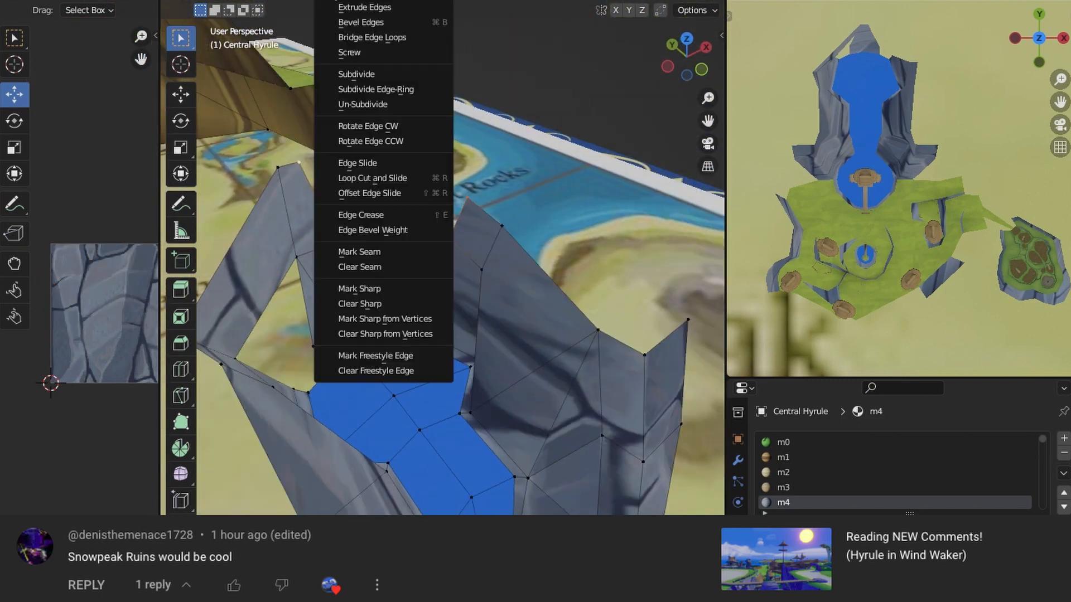
left_click(371, 37)
key("f")
key("alt+a")
middle_click_drag(524, 292, 446, 290)
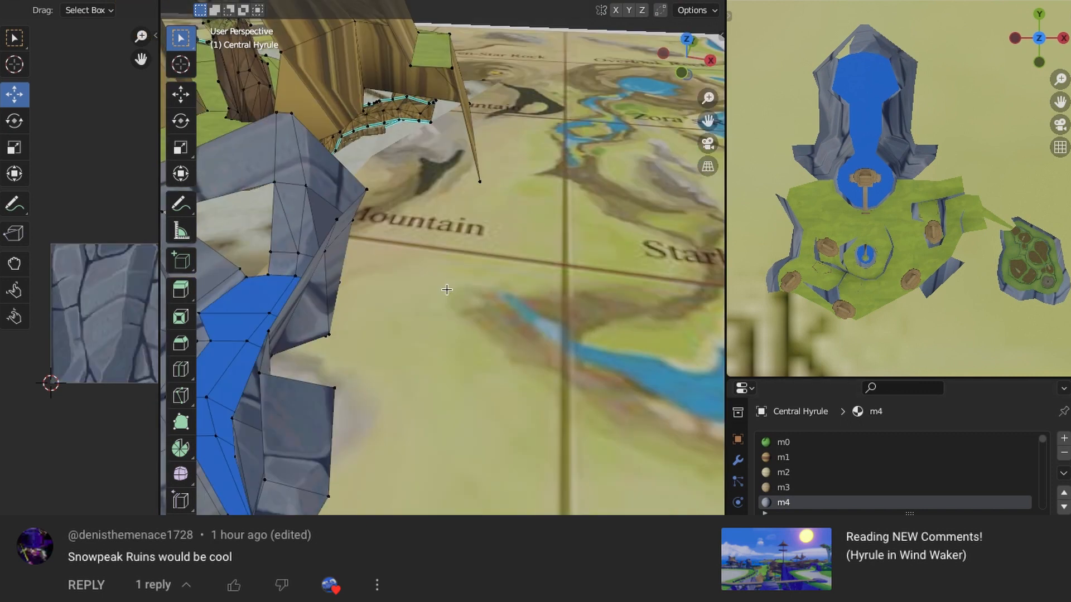
- Extrude the outer edge of the cliff beside the waterfall outward to continue the surrounding rock wall
middle_click_drag(524, 312, 569, 317)
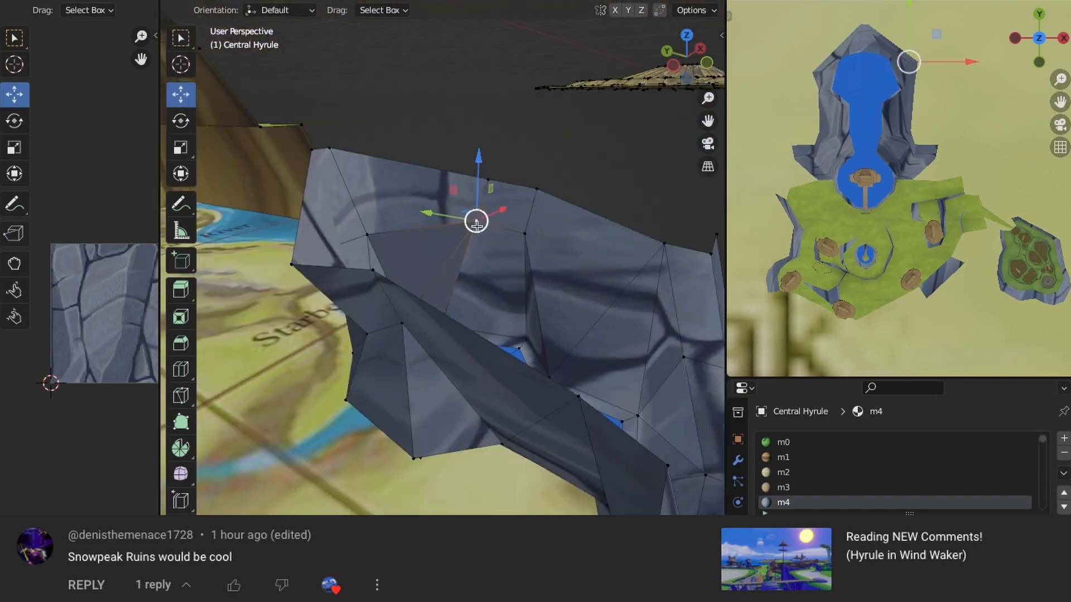
middle_click_drag(476, 222, 447, 301)
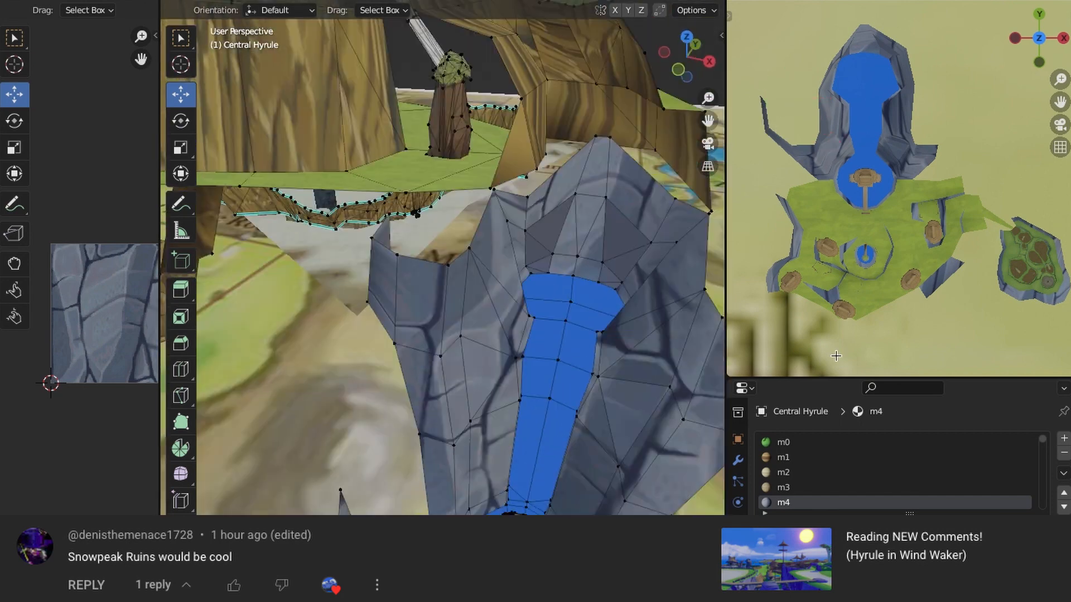
middle_click_drag(836, 355, 991, 148)
left_click(467, 365, "shift")
middle_click_drag(468, 364, 470, 385)
key("e")
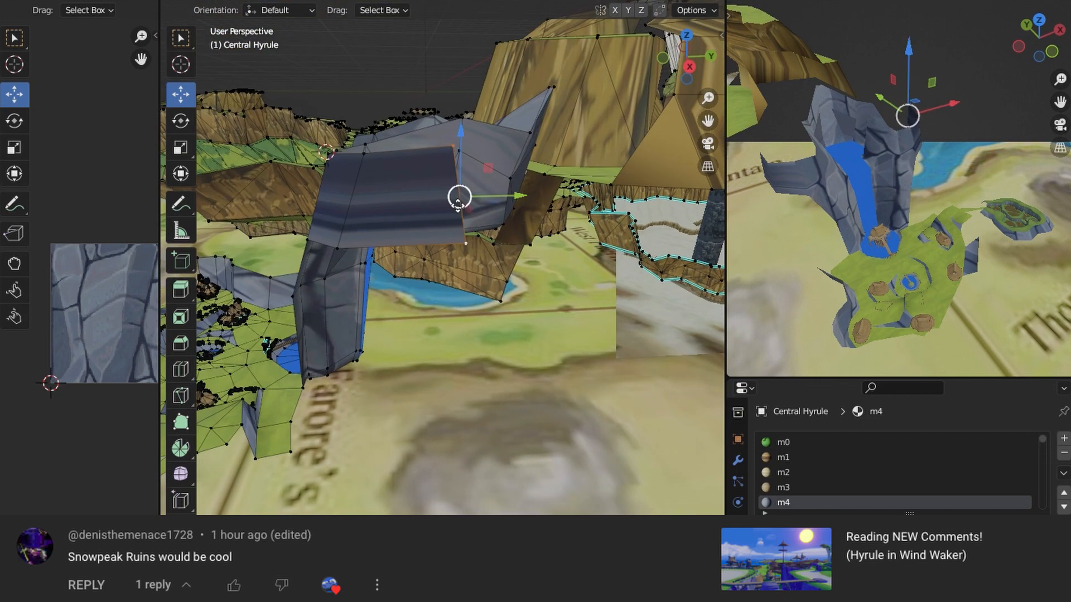
left_click(459, 207)
middle_click_drag(459, 207, 547, 396)
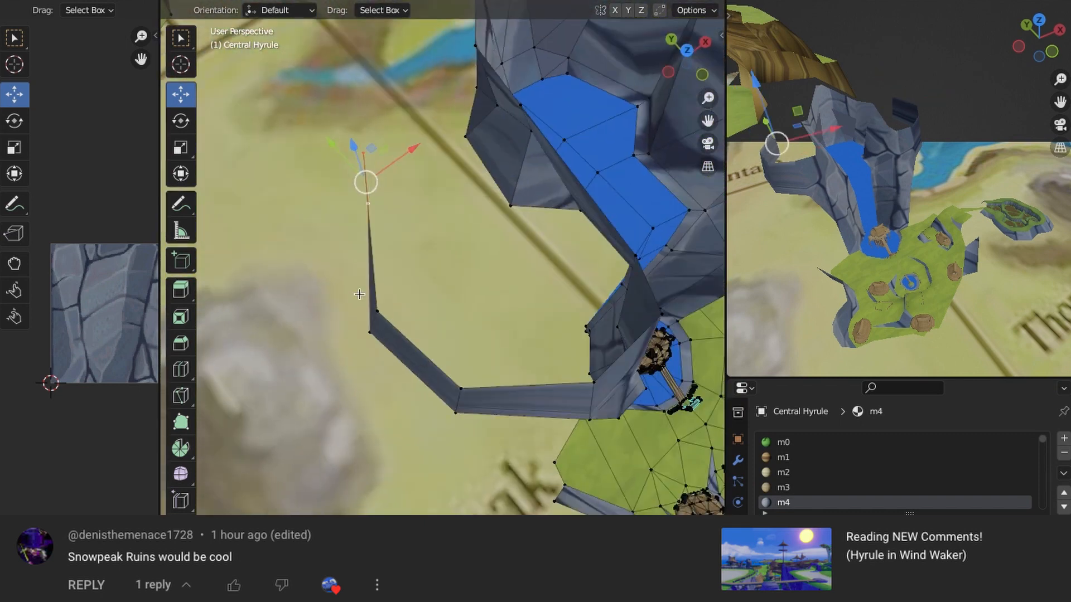
- Shift the end edge of the low rock wall along the village's grass rim
middle_click_drag(359, 294, 480, 301)
left_click(462, 338)
left_click(477, 244, "shift")
middle_click_drag(476, 252, 446, 195)
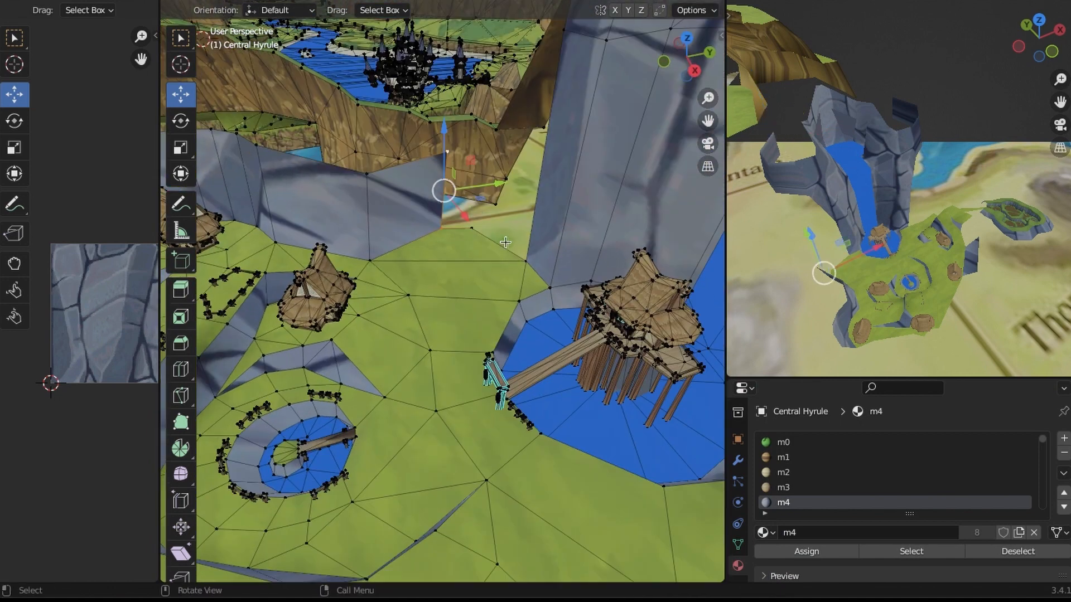
left_click_drag(442, 189, 423, 193)
- Extrude the grass edge beside the waterfall cliff upward into a wall and assign it the m4 stone material
left_click(402, 308)
left_click(507, 312, "shift")
middle_click_drag(487, 249, 469, 290)
key("e")
left_click(505, 292, "shift")
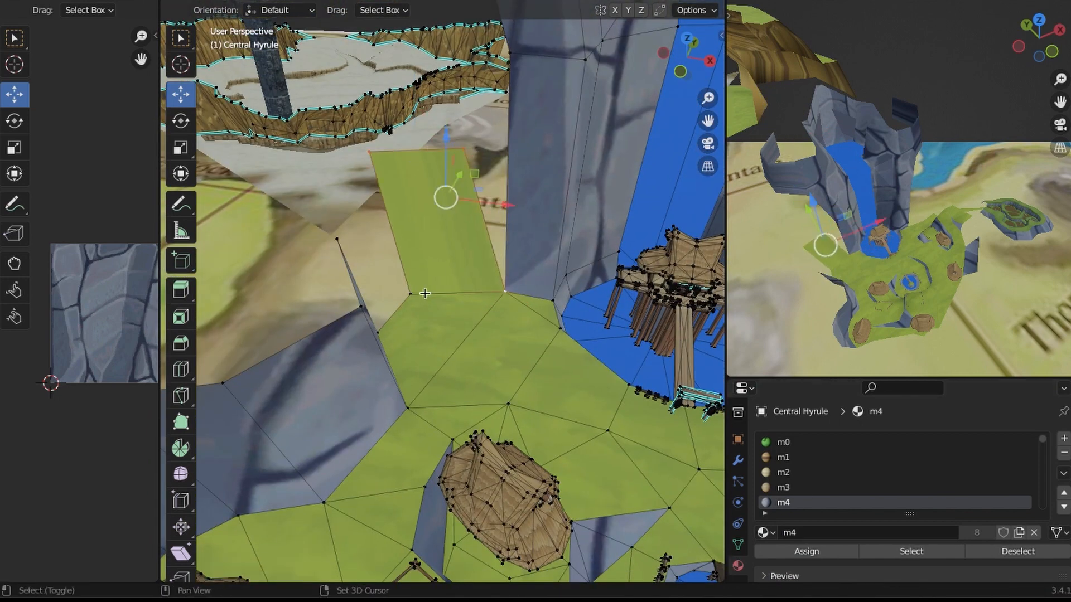
left_click(411, 294, "shift")
left_click(806, 551)
- Scale and reposition the upper edge of the new stone wall beside the waterfall
left_click_drag(479, 133, 357, 167)
key("s")
middle_click_drag(357, 251, 302, 375)
key("g")
left_click(466, 190)
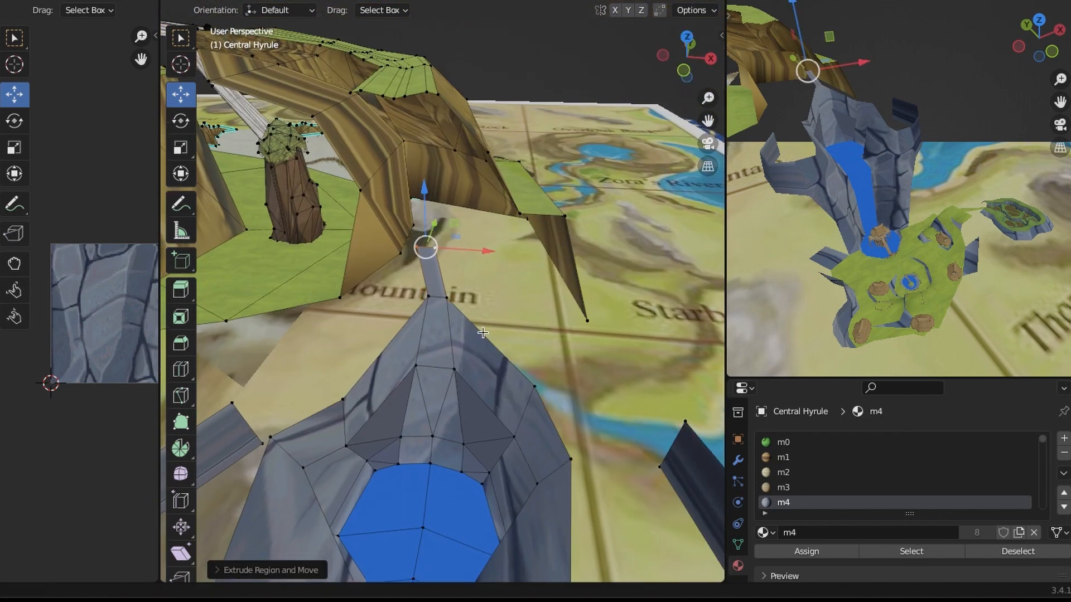
- Shift and widen the end edge of the stone strip extruded from the rear peak of the waterfall cliffs
left_click_drag(487, 252, 502, 252)
key("s")
left_click(483, 275)
middle_click_drag(483, 274, 419, 241)
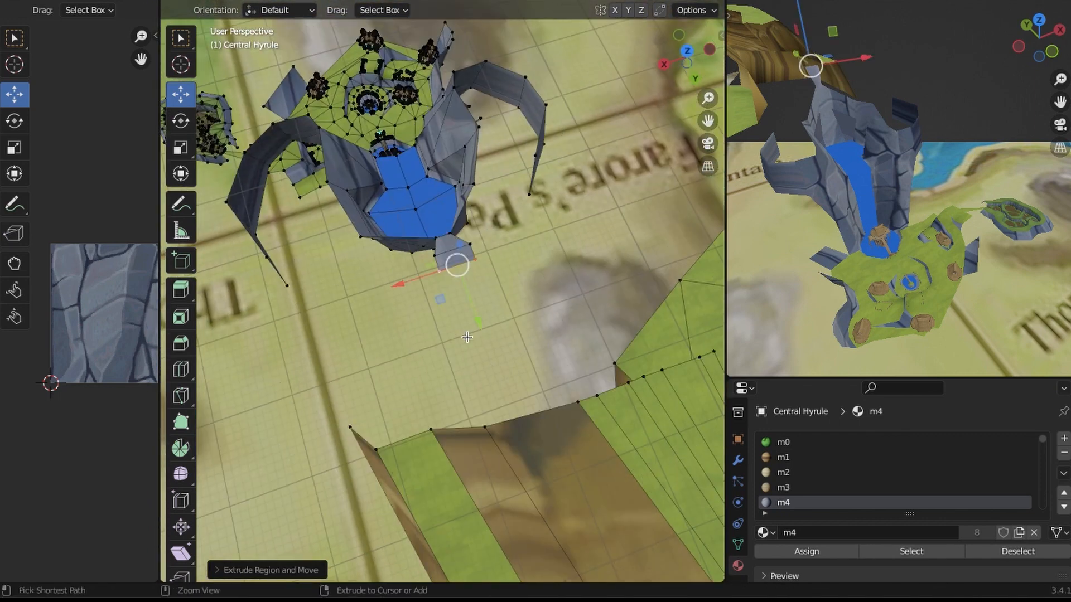
key("s")
left_click(473, 346)
scroll(473, 347, "up", 2)
mouse_move(473, 347)
middle_mouse_down()
mouse_move(516, 329)
mouse_move(469, 334)
middle_mouse_up()
key("s")
left_click(472, 332)
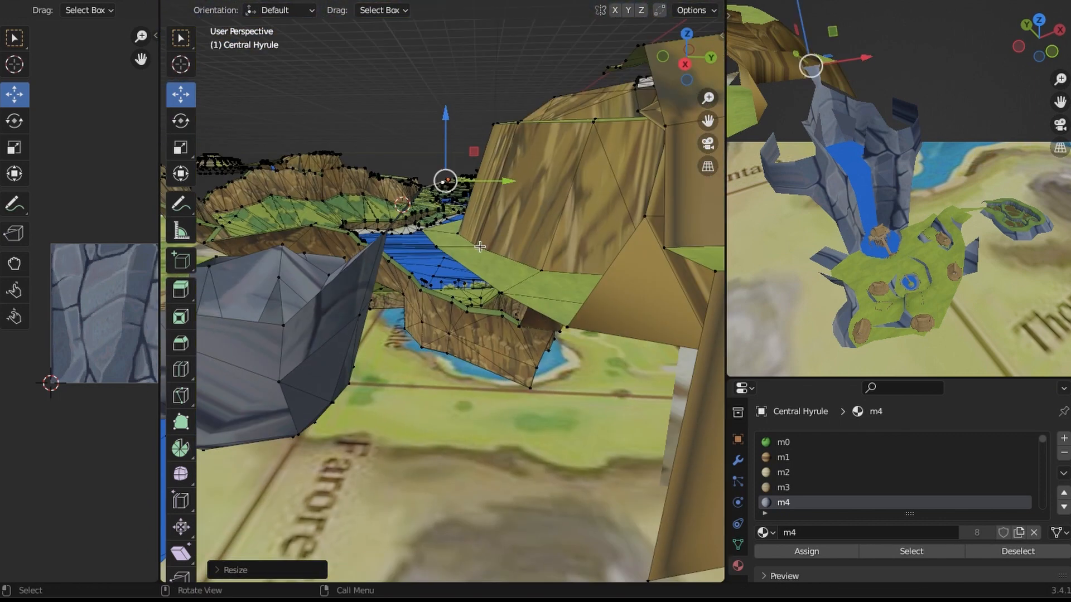
- Try to continue the stone strip toward the neighbouring mountain with two more extruded segments
key("e")
left_click(544, 329)
key("s")
middle_click_drag(515, 256, 446, 229)
left_click(491, 293)
key("e")
left_click(542, 315)
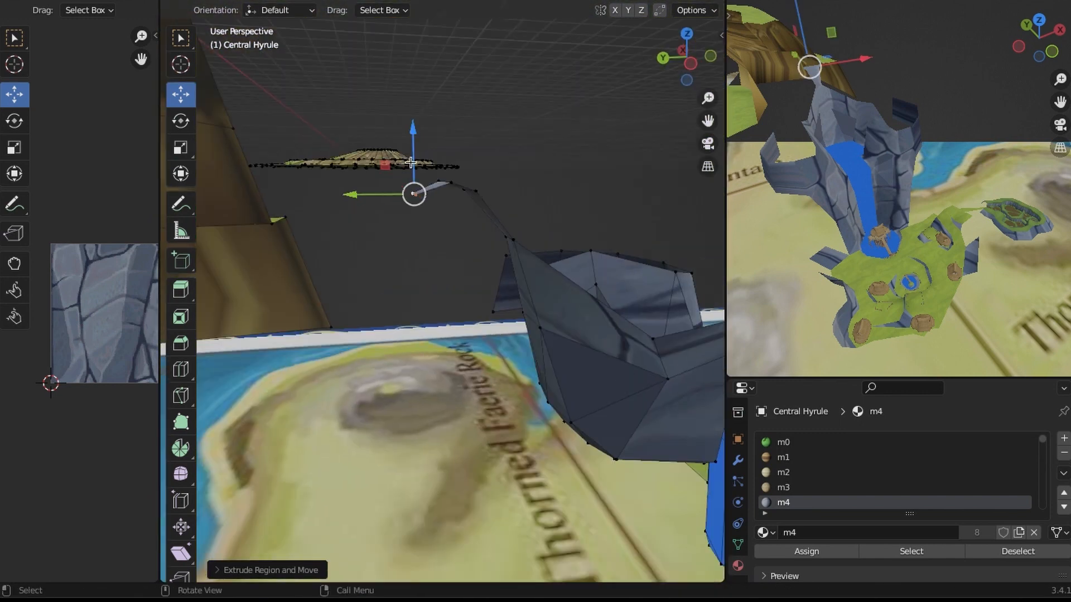
key("g")
left_click(446, 291)
- Delete the vertices of the outermost stone strip segments behind the waterfall
middle_click_drag(446, 291, 303, 268)
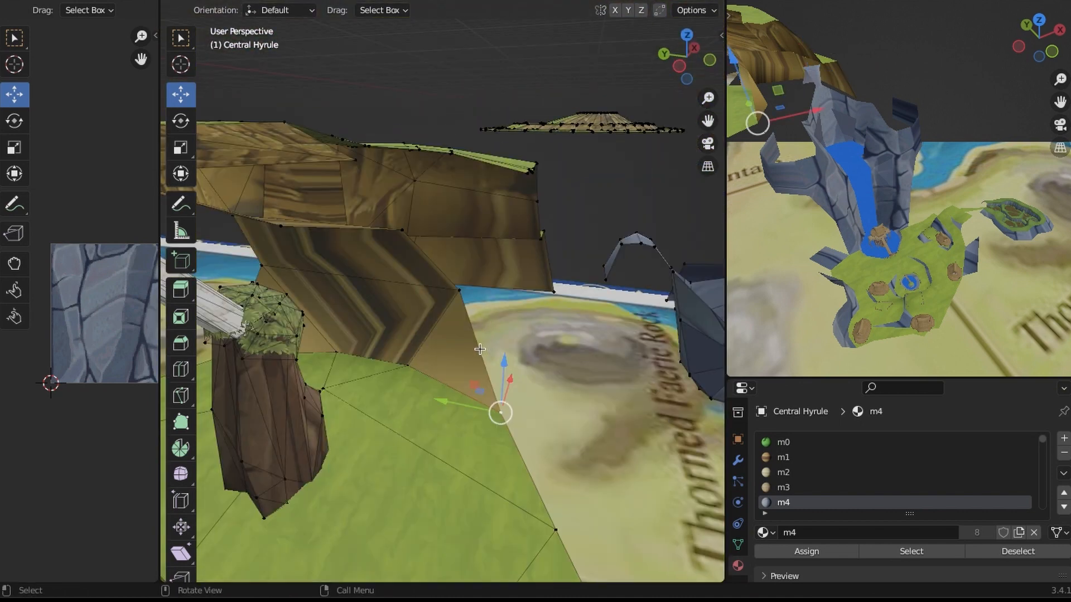
middle_click_drag(405, 270, 548, 290)
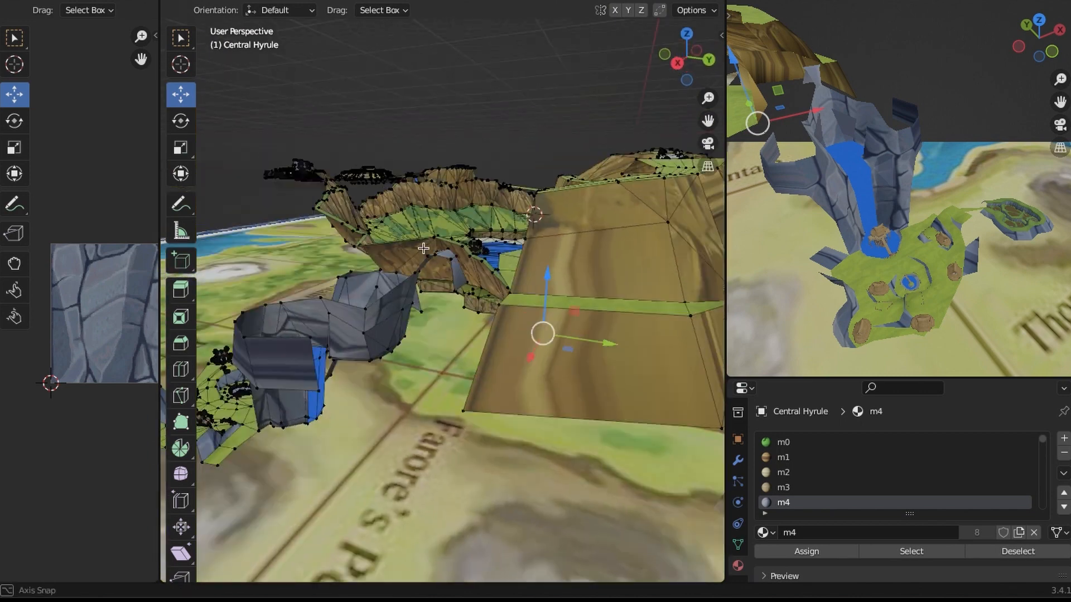
middle_click_drag(424, 248, 600, 296)
middle_click_drag(470, 347, 466, 415)
left_click_drag(502, 250, 447, 359)
key("x")
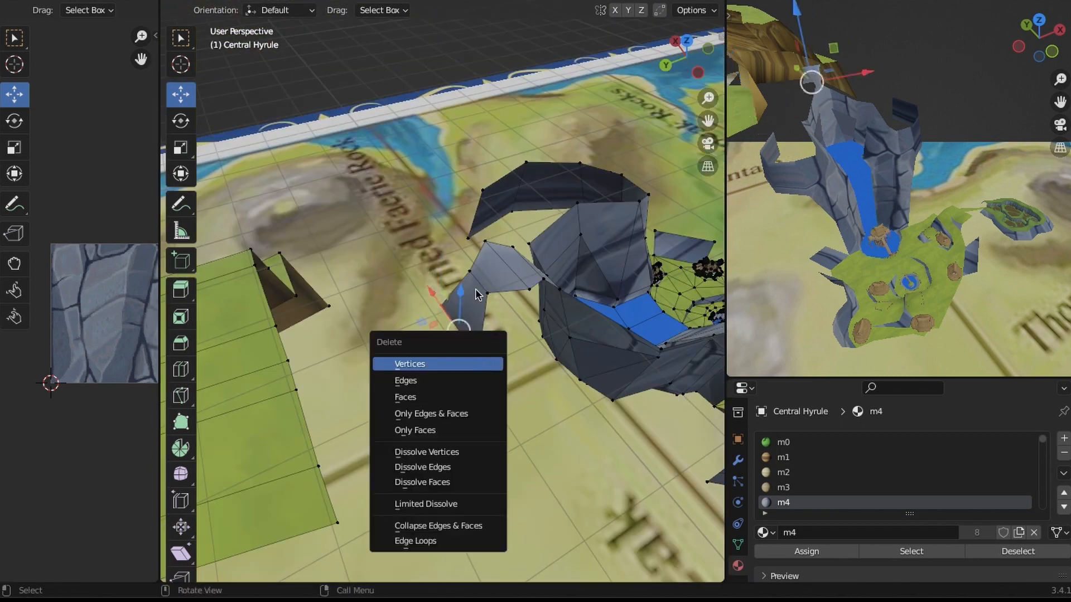
left_click(446, 363)
- Extend the end of the stone strip with a face and assign it the grass material m28test_lambert8_v
middle_click_drag(446, 363, 475, 279)
left_click(475, 306)
left_click(494, 298, "shift")
scroll(838, 502, "down", 5)
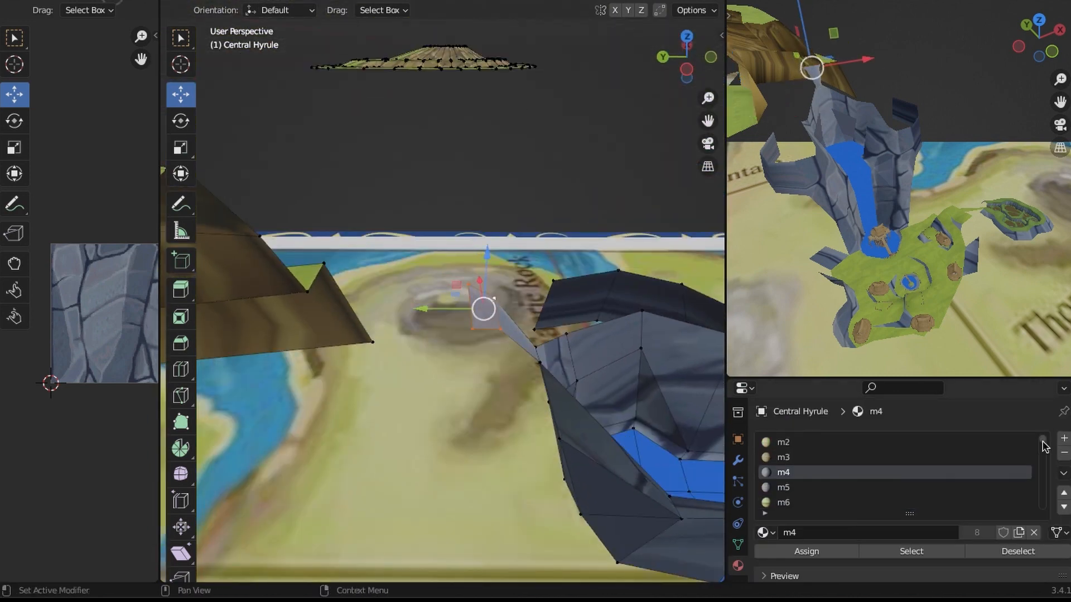
left_click(817, 502)
left_click(807, 551)
middle_click_drag(483, 338, 583, 474)
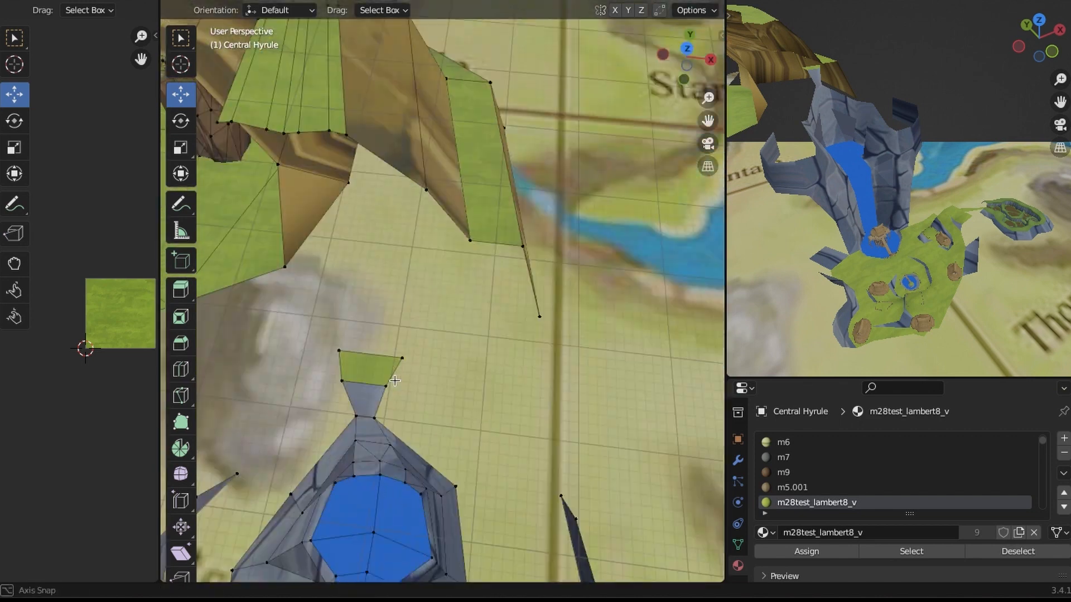
middle_click_drag(474, 251, 569, 413, "shift")
left_click(738, 545)
left_click(959, 581)
key("ctrl+z")
- Extrude the open grass edge of the mountain ridge outward toward the waterfall cliffs
middle_click_drag(591, 501, 496, 340)
scroll(496, 340, "up", 5)
middle_click_drag(496, 341, 502, 365)
left_click(387, 284)
key("e")
left_click_drag(471, 232, 464, 365)
- Dissolve the surplus vertices along the outer edge of the new grass extension, keeping its corners
left_click(397, 415)
right_click(396, 416)
left_click(376, 565)
left_click(451, 414)
right_click(450, 416)
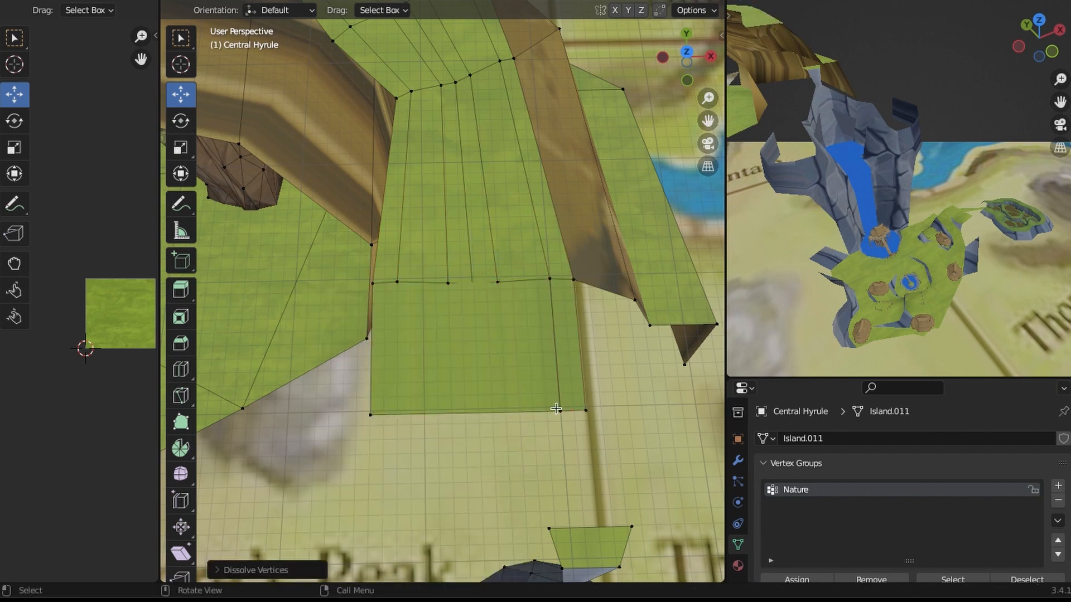
scroll(899, 509, "down", 2)
left_click(585, 410)
mouse_move(507, 365)
middle_mouse_down()
mouse_move(460, 250)
mouse_move(490, 318)
middle_mouse_up()
- Connect the extension's outer corners to the middle vertex of the ridge edge
key("shift+z")
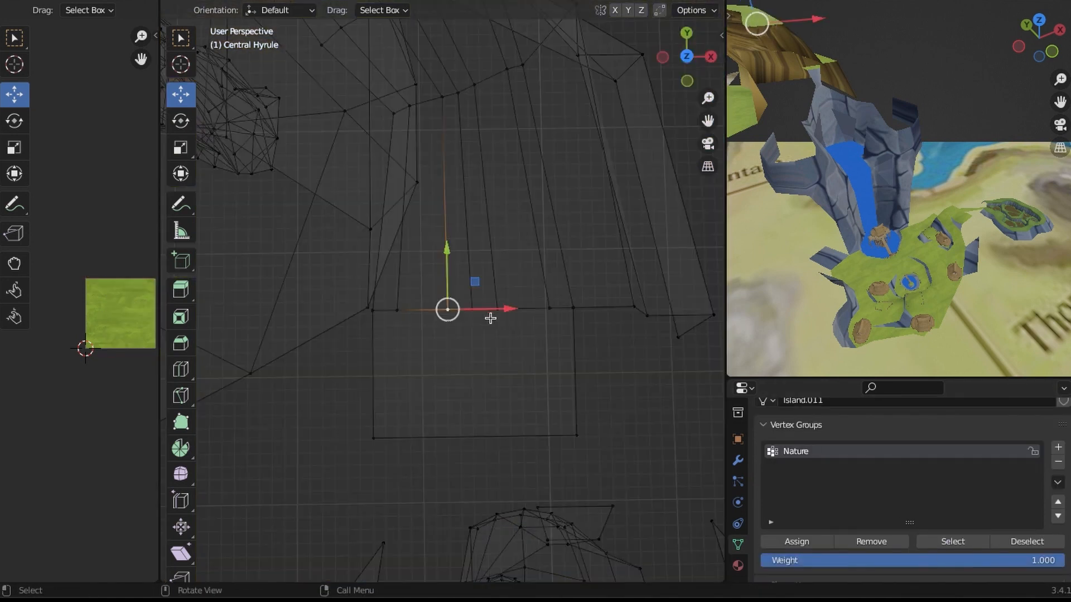
left_click(579, 435)
left_click(471, 310, "shift")
key("j")
key("z")
- Narrow the extension's outer edge and level it with a Z scale of 0
left_click(577, 425)
left_click(368, 423, "shift")
key("s")
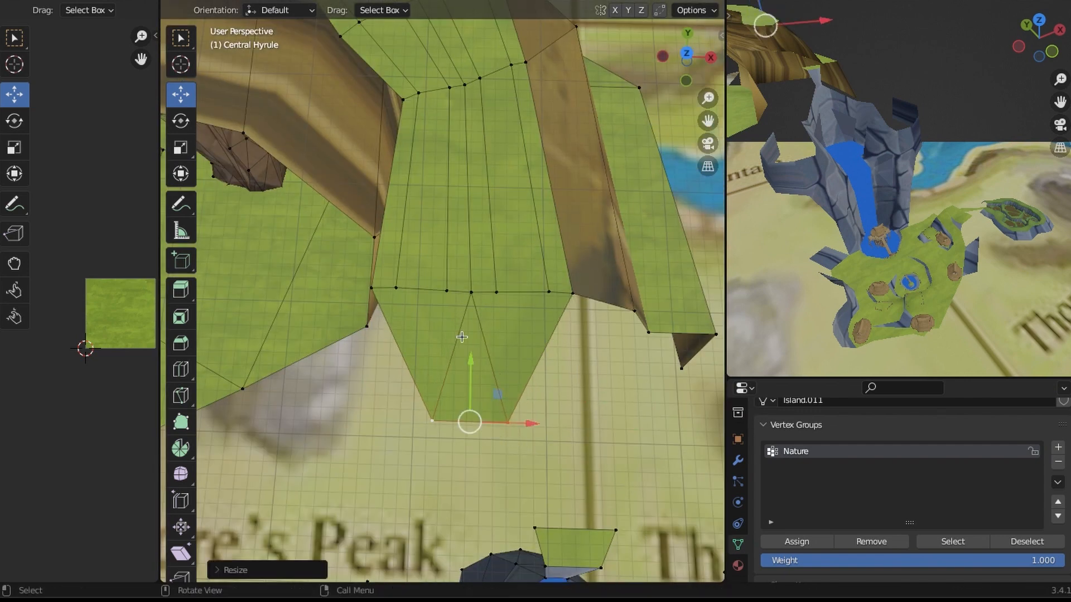
mouse_move(491, 427)
middle_mouse_down()
mouse_move(603, 347)
mouse_move(579, 272)
middle_mouse_up()
key("s")
key("z")
key("0")
key("Return")
left_click_drag(542, 128, 545, 124)
- Level the selected vertices of the grass ridge with another Z scale of 0
middle_click_drag(535, 234, 368, 288)
middle_click_drag(368, 287, 448, 182, "shift")
key("s")
key("z")
key("0")
key("Return")
mouse_move(591, 206)
middle_mouse_down()
mouse_move(585, 189)
mouse_move(488, 201)
mouse_move(586, 220)
middle_mouse_up()
- Select the two outer corners of the grass extension and lower that edge slightly
left_click(391, 183)
left_click(448, 160, "shift")
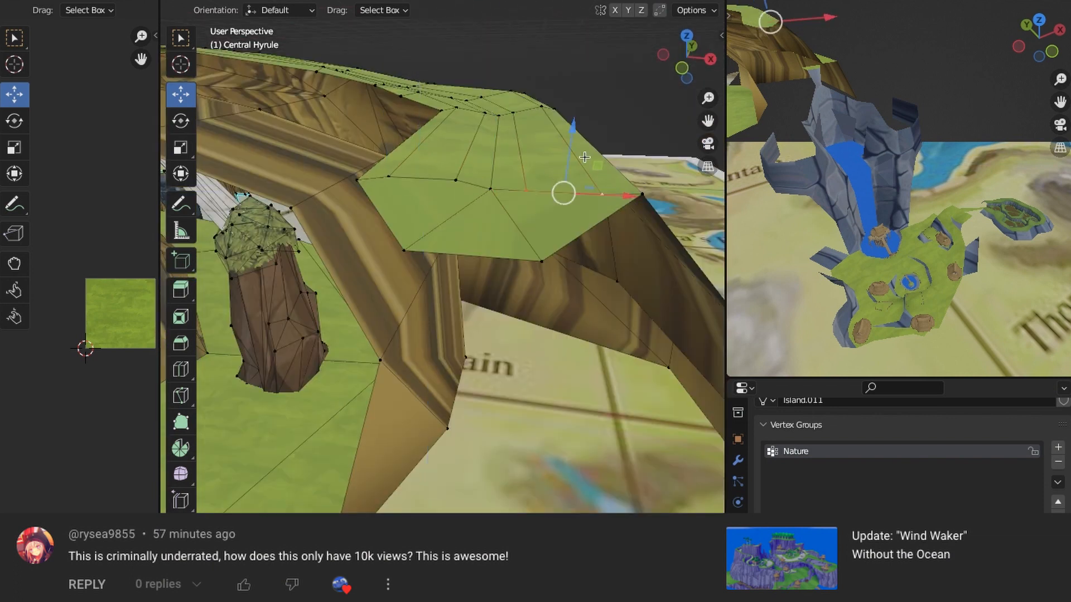
middle_click_drag(584, 157, 511, 360)
left_click(380, 215)
left_click(532, 221, "shift")
left_click_drag(458, 155, 459, 160)
middle_click_drag(459, 162, 381, 495)
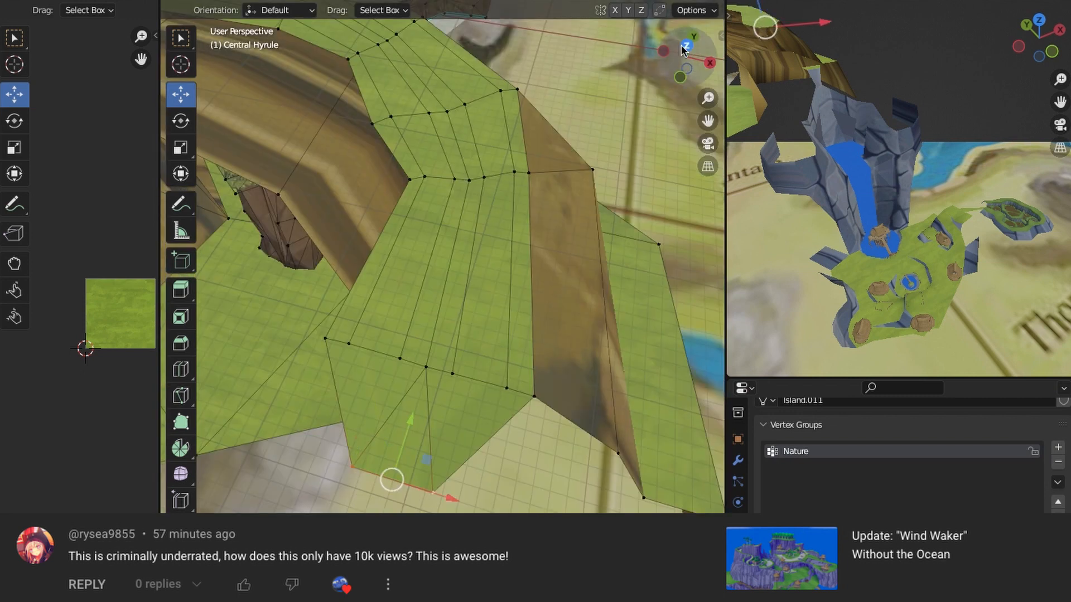
- Reshape the extension's outer edge and extend a narrow grass path segment diagonally away from it
left_click(686, 46)
key("s")
middle_click_drag(446, 282, 438, 205)
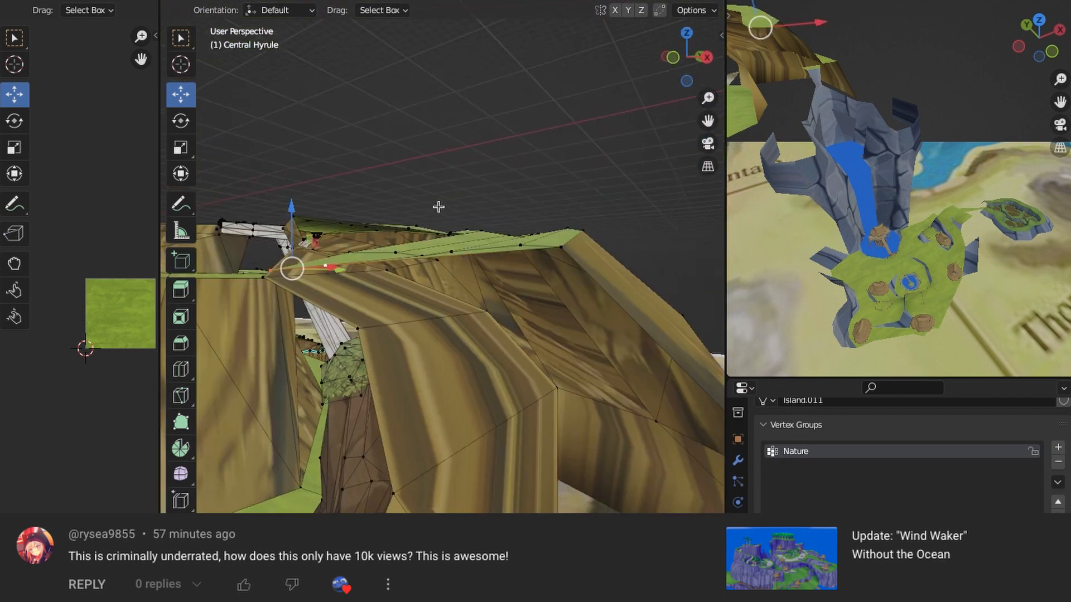
left_click(686, 34)
scroll(561, 375, "down", 5)
middle_click_drag(562, 375, 586, 320, "shift")
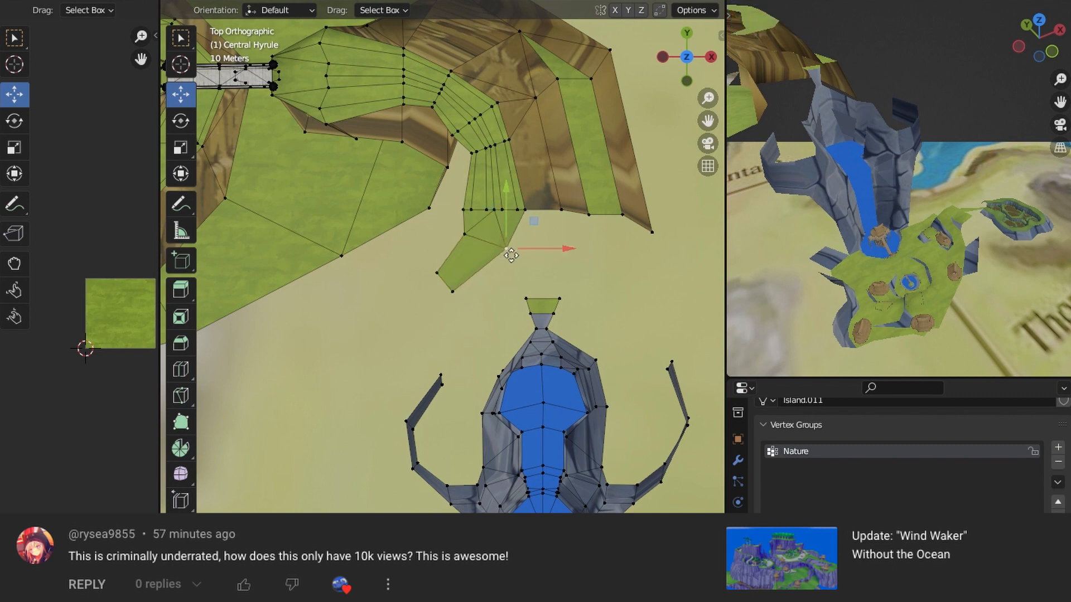
- Extrude another segment from the grass path's end edge, scaling and rotating the new edge
left_click(452, 291)
left_click(436, 273, "shift")
middle_click_drag(471, 339, 530, 310, "shift")
key("e")
key("s")
key("r")
left_click(519, 350)
- Lower the path's new end edge and check the slope against the neighbouring path edge
left_click_drag(509, 194, 504, 215)
middle_click_drag(504, 223, 489, 211)
left_click(410, 238)
left_click(390, 238, "shift")
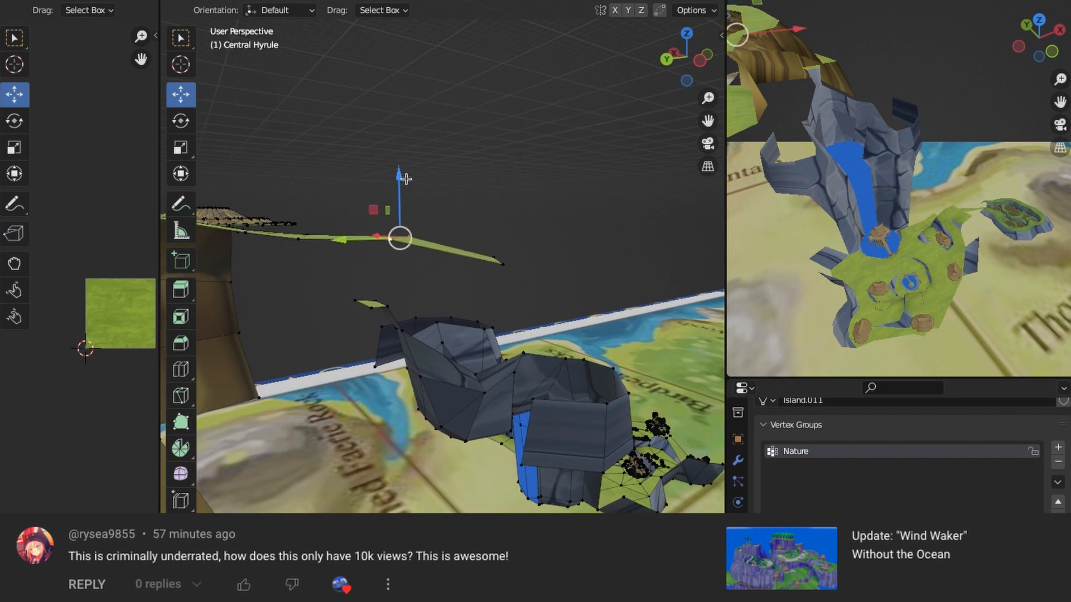
middle_click_drag(405, 178, 519, 223)
- Extend the grass path toward the curved rock arm beside the waterfall and rotate its end edge
left_click(686, 57)
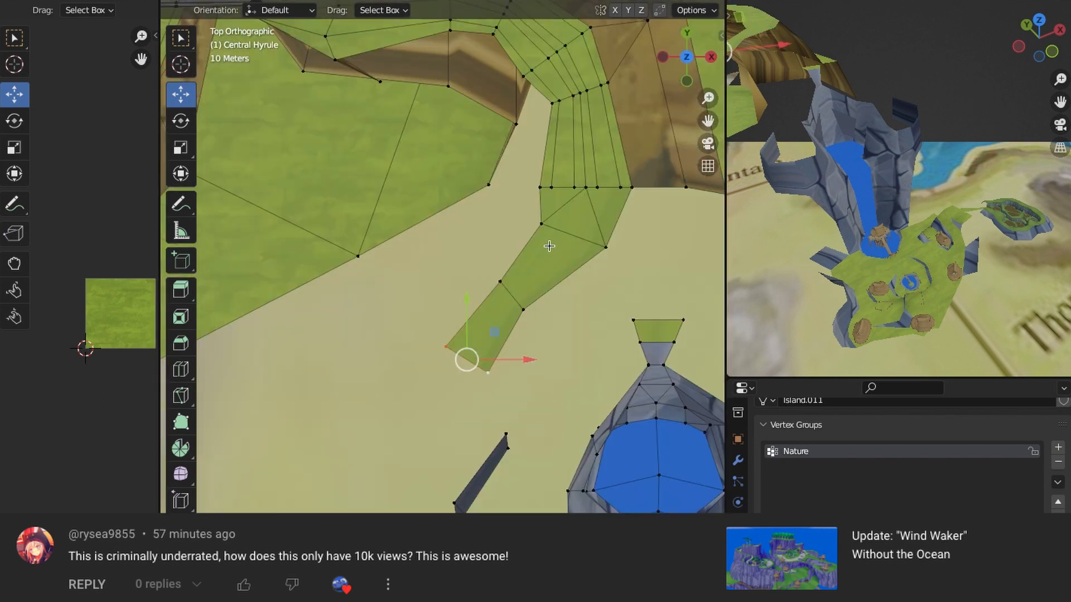
scroll(549, 246, "down", 1)
middle_click_drag(898, 184, 897, 223)
middle_click_drag(531, 374, 538, 237, "shift")
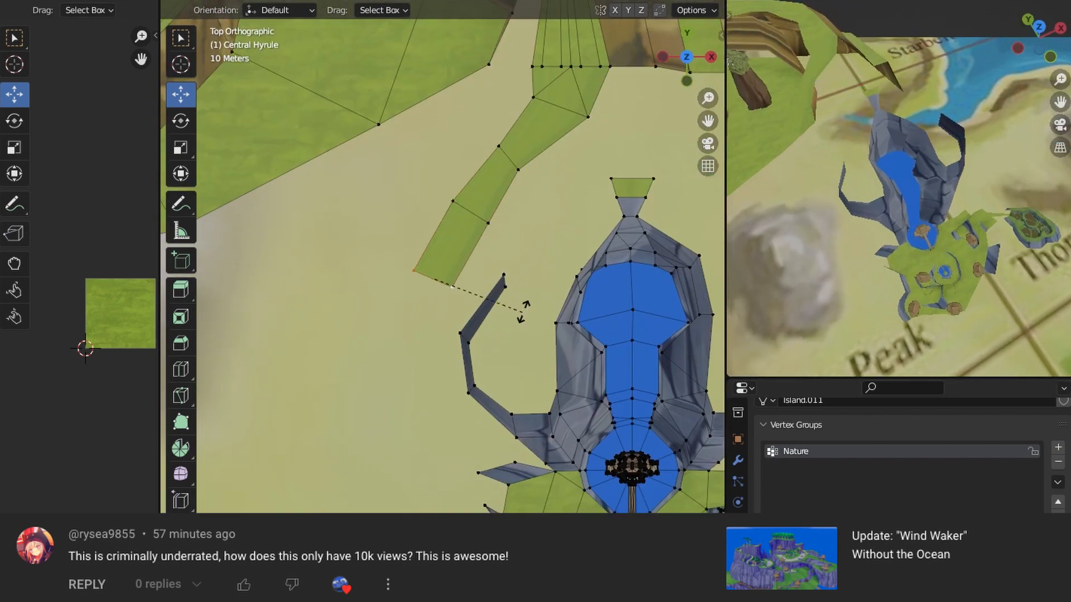
middle_click_drag(450, 282, 521, 258)
key("KP_7")
- Delete the outer vertices of the curved rock arm on the grass path's side of the waterfall
left_click(466, 347)
left_click(461, 319, "shift")
left_click(444, 313, "shift")
left_click(449, 253, "shift")
middle_click_drag(516, 304, 519, 267)
key("x")
left_click(494, 173)
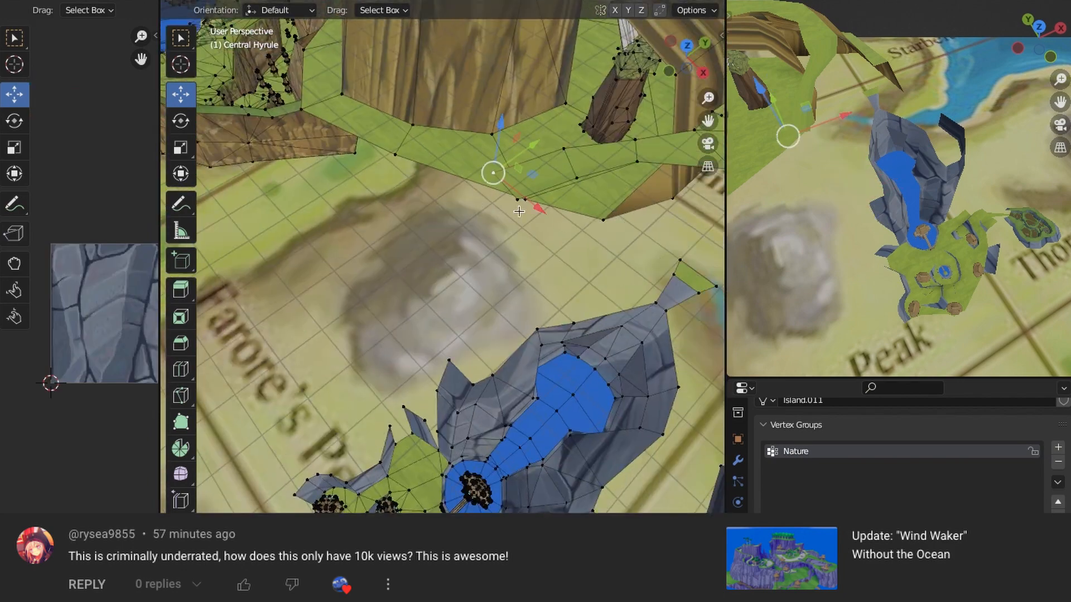
- Select the vertices of the path's lower segments, then move and rotate them into a smoother curve
key("KP_7")
left_click(454, 238)
left_click(433, 288, "shift")
middle_click_drag(479, 207, 541, 156, "shift")
left_click(480, 193, "shift")
left_click(462, 173, "shift")
left_click(423, 219, "shift")
left_click(396, 282, "shift")
key("g")
left_click(524, 282)
key("r")
key("KP_7")
- Extend the grass path from its end edge, rotating and repositioning the new edge beside the waterfall cliffs
scroll(510, 285, "up", 1)
left_click(442, 268)
left_click(410, 268, "shift")
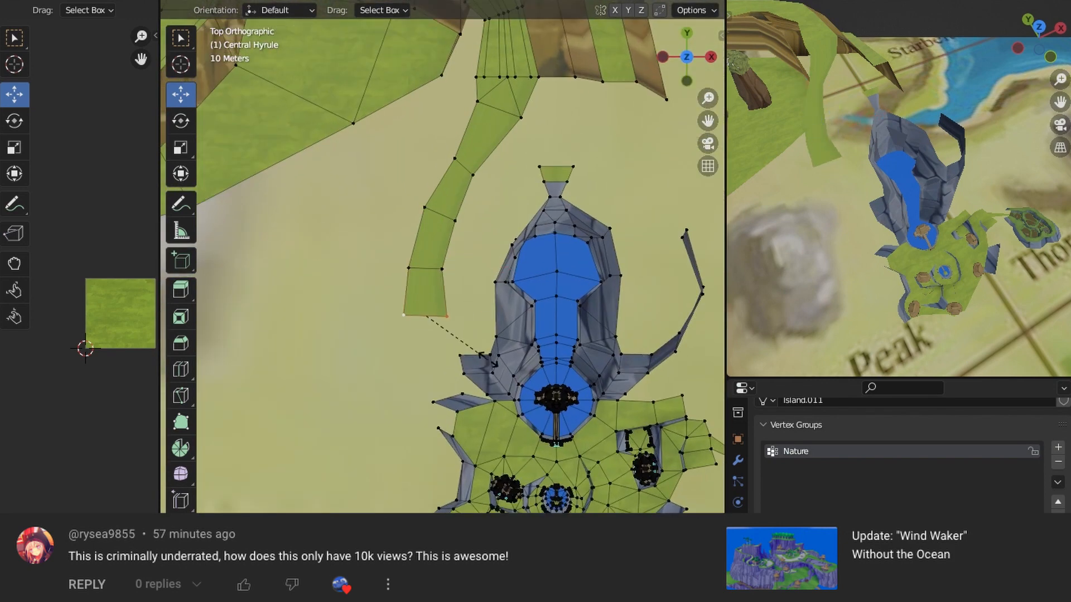
left_click(489, 360)
middle_click_drag(489, 360, 557, 320)
key("g")
left_click(565, 262)
key("KP_7")
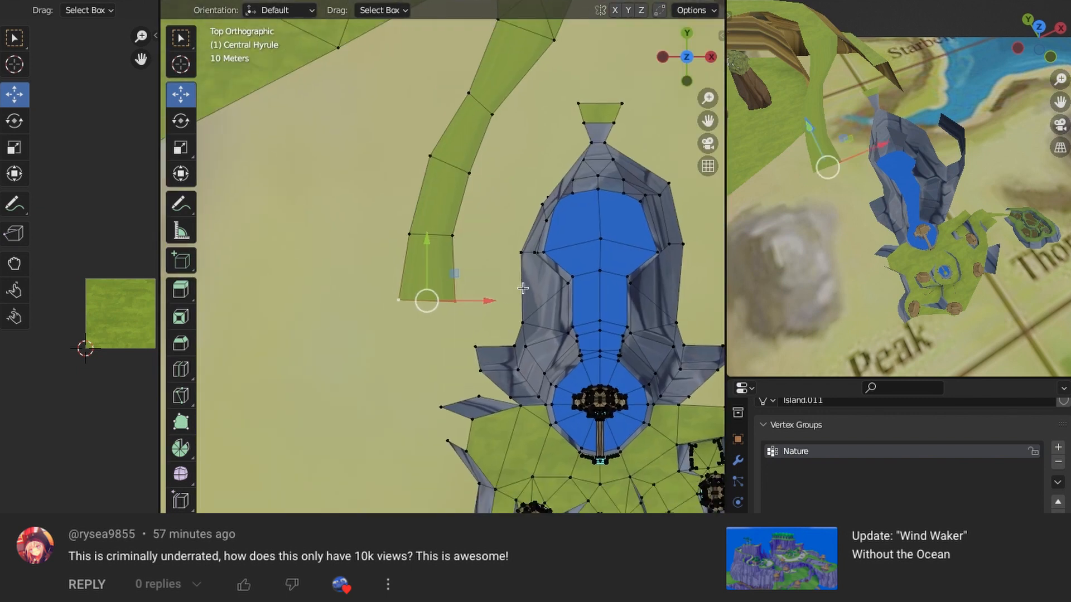
- Extrude another path segment alongside the waterfall and lower its end edge
scroll(523, 288, "up", 2)
middle_click_drag(522, 288, 542, 224, "shift")
key("e")
left_click(462, 327)
middle_click_drag(461, 327, 490, 187)
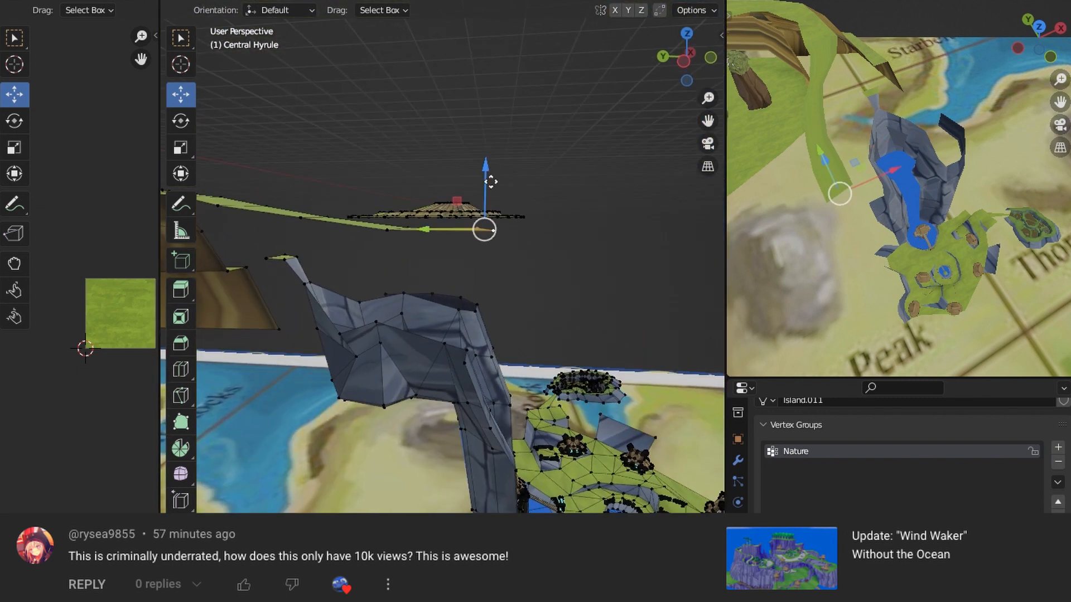
left_click_drag(490, 179, 491, 191)
- Bend the path's last segment toward the village and position its end beside the rock rim
middle_click_drag(490, 191, 531, 249)
key("KP_7")
key("g")
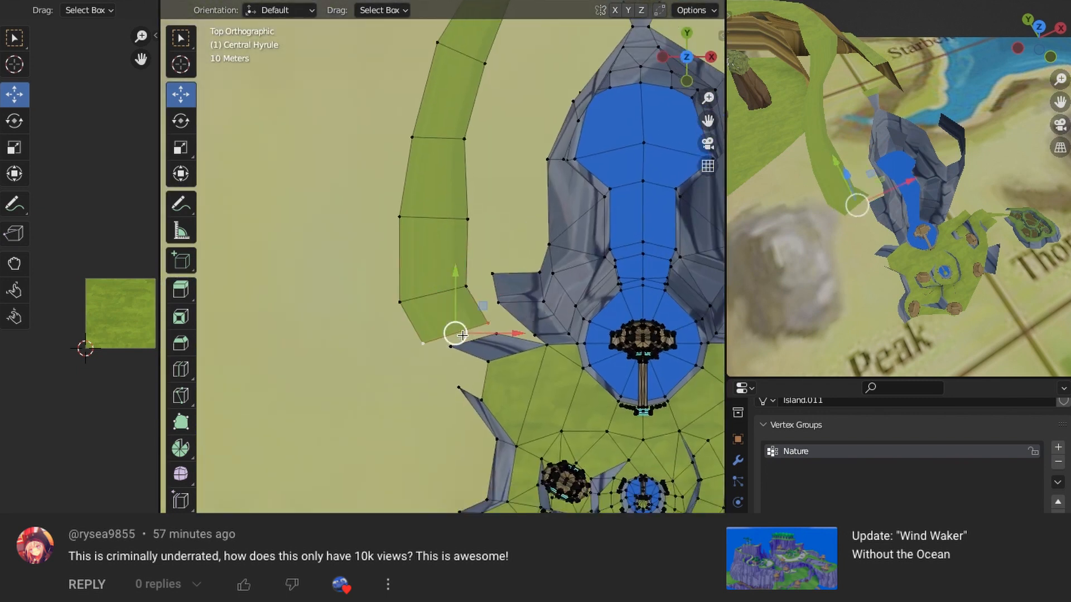
- Fill a face between the grass path's end edge and the village's rock rim, and assign it the m4 rock material
middle_click_drag(533, 354, 730, 458)
left_click(406, 290, "shift")
left_click(737, 566)
scroll(886, 486, "up", 3)
left_click_drag(1043, 438, 1043, 412)
left_click(853, 500)
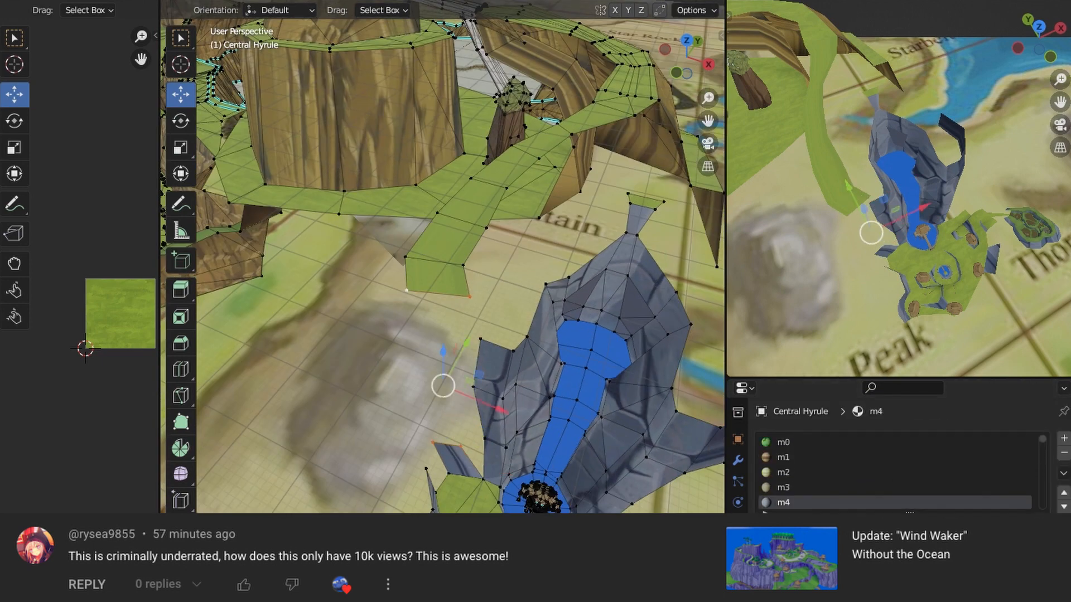
key("f")
left_click(809, 546)
middle_click_drag(520, 339, 515, 324)
left_click(513, 320)
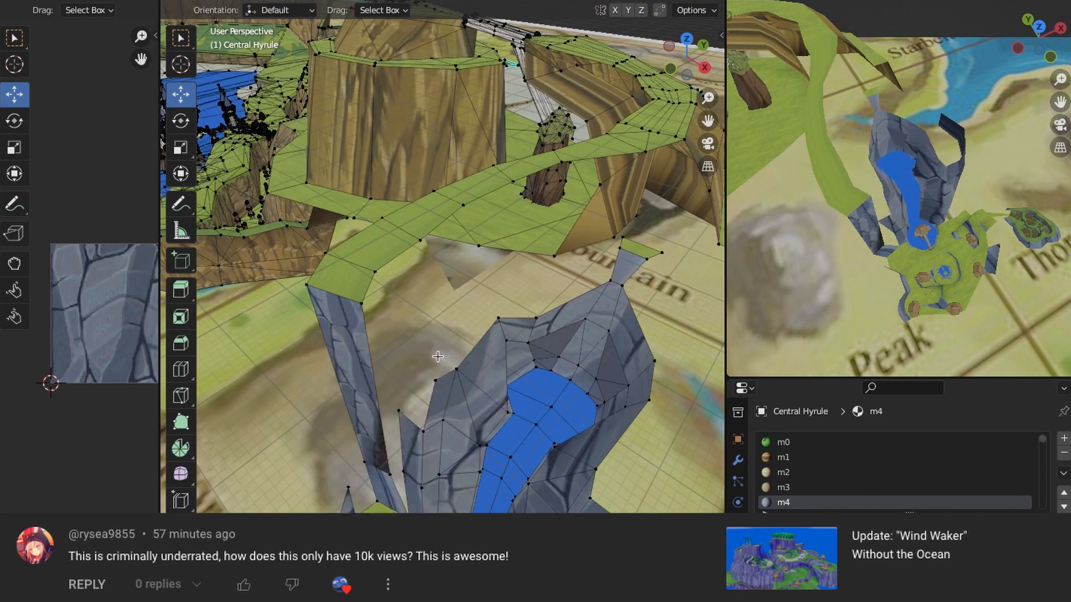
right_click(357, 326)
middle_click_drag(554, 464, 497, 389)
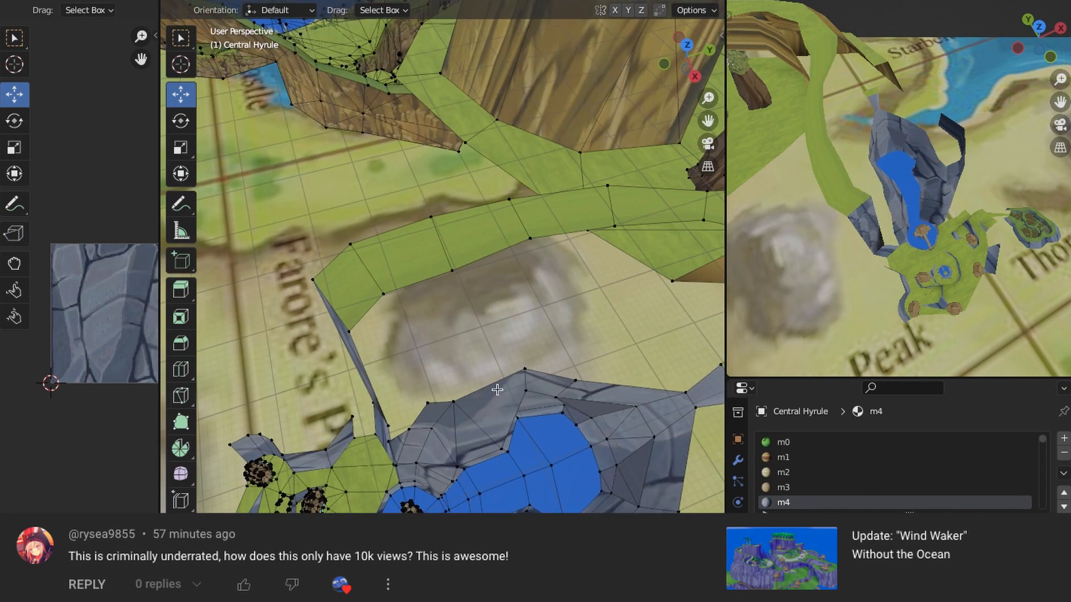
- Select the vertices around the gap between the new rock wall and the waterfall cliff and fill it with faces
middle_click_drag(387, 293, 511, 341)
left_click(443, 180, "shift")
left_click(427, 207, "shift")
left_click(474, 373, "shift")
left_click(447, 415, "shift")
left_click(431, 420, "shift")
left_click(447, 469, "shift")
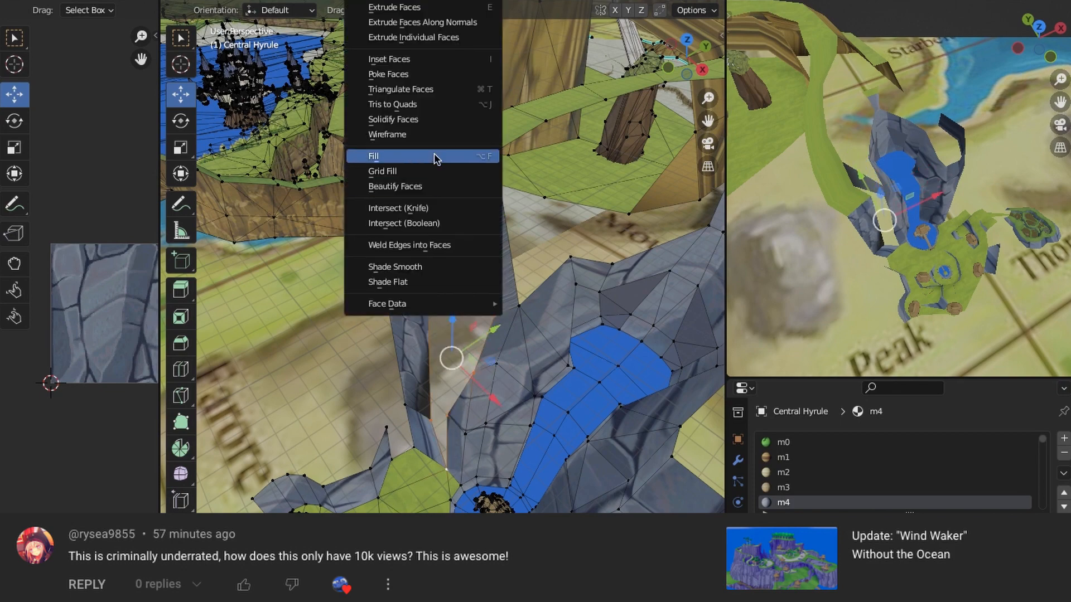
left_click(435, 157)
key("alt+a")
- Select all faces using the m4 rock material, unwrap them and scale their UVs
middle_click_drag(457, 404, 521, 337)
left_click(903, 528)
middle_click_drag(491, 112, 456, 155)
key("u")
left_click(456, 155)
key("s")
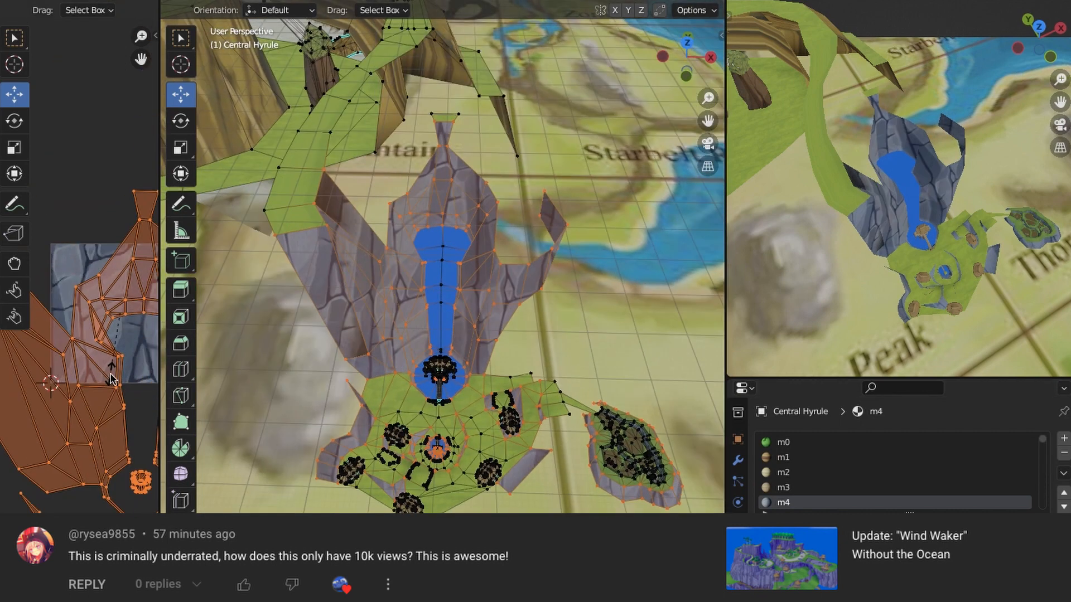
left_click(89, 339)
key("alt+a")
- Select the entire Central Hyrule mesh and recalculate its normals
key("Tab")
mouse_move(435, 323)
middle_mouse_down()
mouse_move(438, 251)
mouse_move(545, 263)
mouse_move(500, 241)
mouse_move(491, 222)
mouse_move(484, 321)
mouse_move(504, 312)
mouse_move(502, 251)
mouse_move(487, 275)
mouse_move(489, 257)
middle_mouse_up()
key("Tab")
key("a")
left_click(262, 1)
mouse_move(301, 252)
left_click(440, 266)
key("alt+a")
- Examine the waterfall cliffs with the viewport overlays hidden and in different shading modes
key("shift+alt+z")
scroll(544, 263, "up", 4)
scroll(524, 251, "down", 4)
scroll(473, 231, "up", 6)
key("z")
left_click(617, 199)
key("z")
left_click(496, 335)
scroll(496, 334, "down", 4)
middle_click_drag(496, 334, 437, 300)
key("shift+alt+z")
scroll(487, 293, "down", 3)
scroll(486, 310, "down", 2)
key("shift+alt+z")
scroll(452, 313, "up", 2)
key("shift+alt+z")
scroll(438, 299, "up", 3)
scroll(513, 295, "down", 3)
- Place the 3D cursor midway between the waterfall cliff's edge and the curved rock fin, and add a grass plane there
middle_click_drag(502, 312, 429, 312)
scroll(497, 290, "up", 2)
left_click(370, 284)
left_click(533, 308, "shift")
left_click(210, 1)
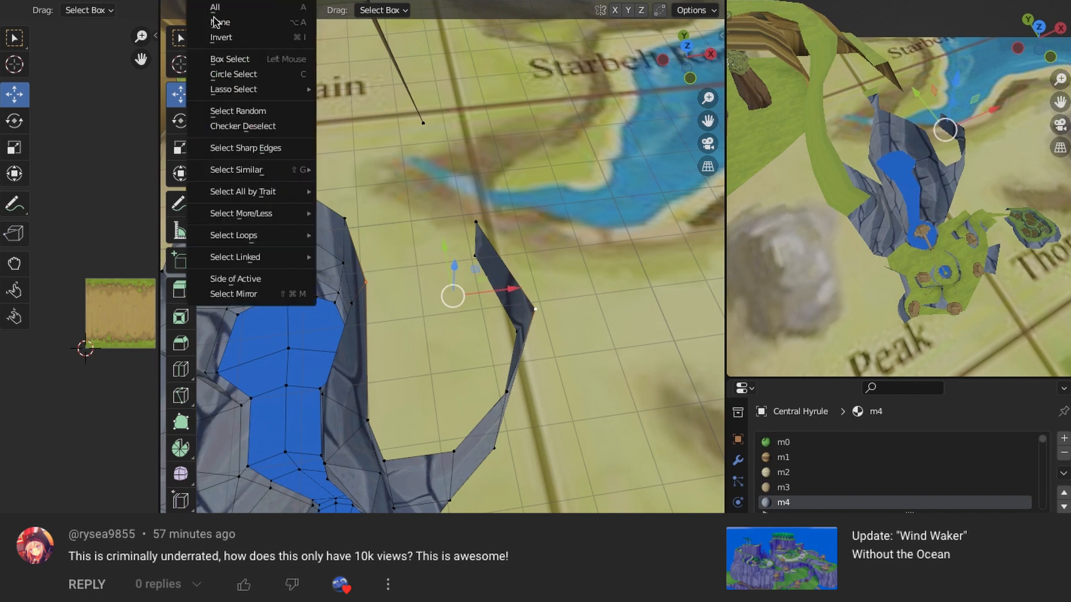
left_click(427, 103)
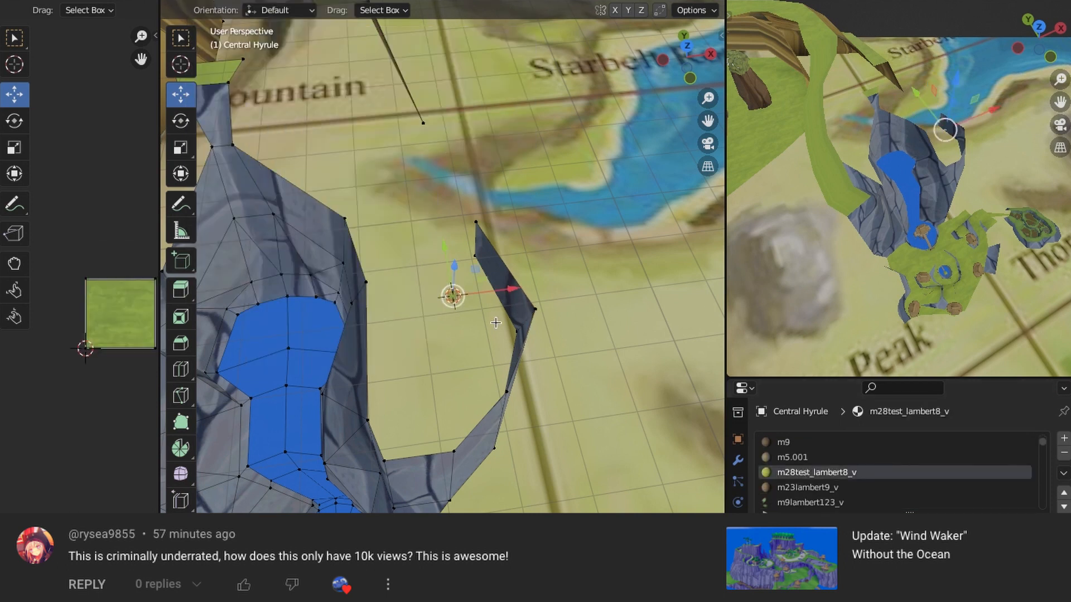
key("KP_Decimal")
left_click_drag(503, 147, 495, 73)
key("KP_7")
- Subdivide the grass plane beside the waterfall cliff, select its linked geometry and scale it
left_click(329, 1)
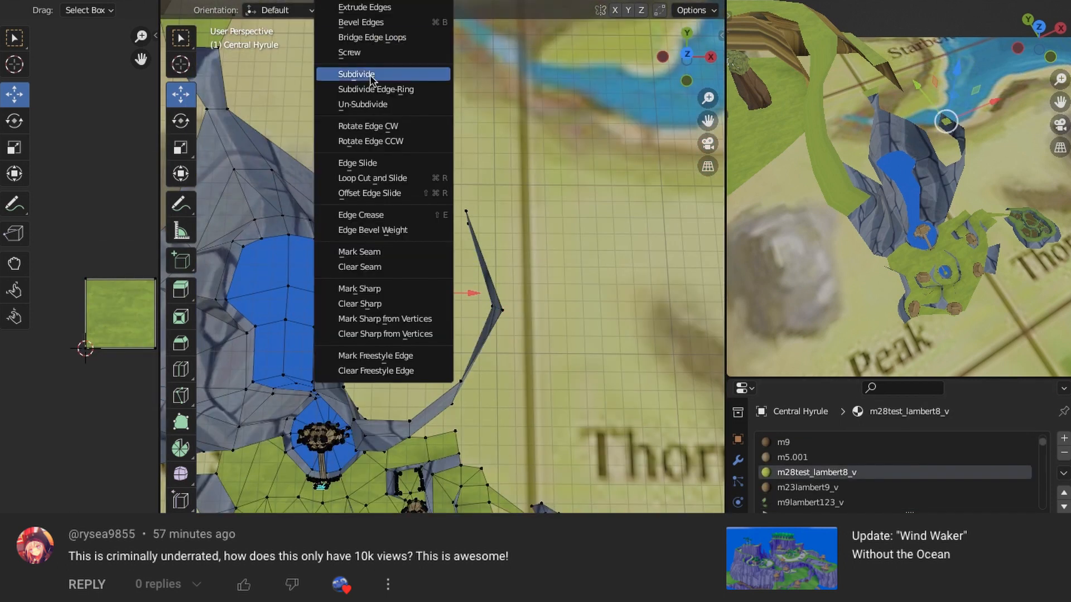
left_click(370, 74)
middle_click_drag(371, 74, 559, 232)
left_click(425, 249)
key("ctrl+l")
key("s")
left_click(525, 320)
- Reposition the grass patch and move its corner vertices to form an irregular rounded platform
left_click_drag(435, 100, 435, 181)
middle_click_drag(435, 182, 473, 310)
left_click(465, 300)
left_click_drag(496, 244, 481, 280)
left_click_drag(474, 179, 477, 129)
left_click_drag(426, 215, 407, 210)
left_click(551, 284)
- Bridge the grass platform's edges to the adjoining rock cliffs with rock faces
middle_click_drag(502, 290, 455, 318)
left_click(399, 227)
left_click(334, 265, "shift")
left_click(441, 395, "shift")
left_click(329, 2)
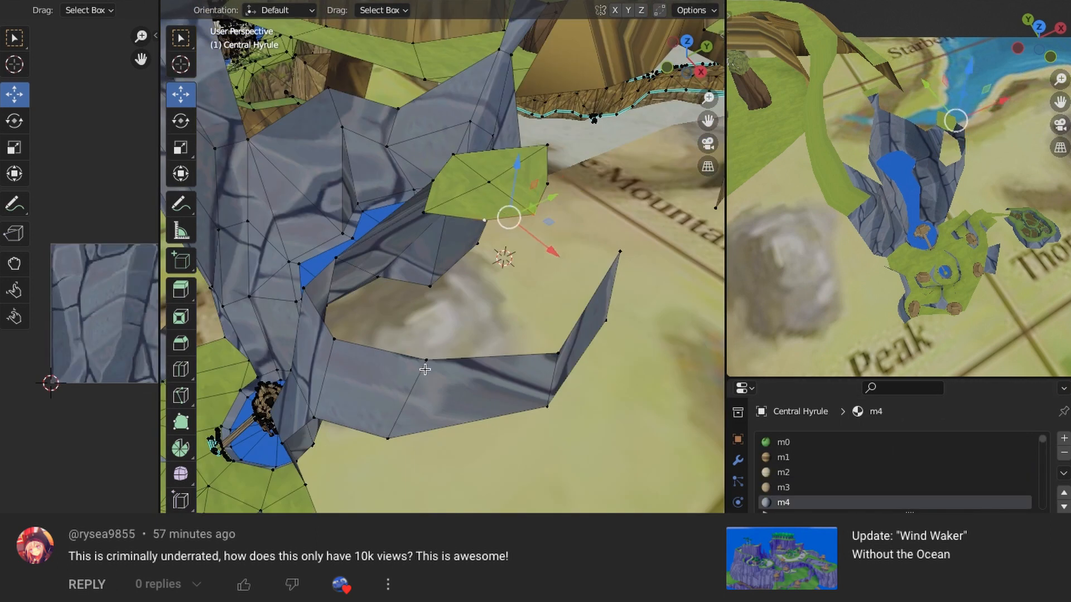
left_click(329, 1)
left_click(380, 38)
- Adjust the grass platform's outer vertices and align its end edge by scaling it to 0 along Y
middle_click_drag(390, 195, 402, 334)
left_click(413, 296)
left_click_drag(413, 296, 411, 272)
left_click_drag(493, 318, 515, 327)
left_click(469, 265)
left_click_drag(469, 265, 486, 258)
left_click(411, 272, "shift")
key("s")
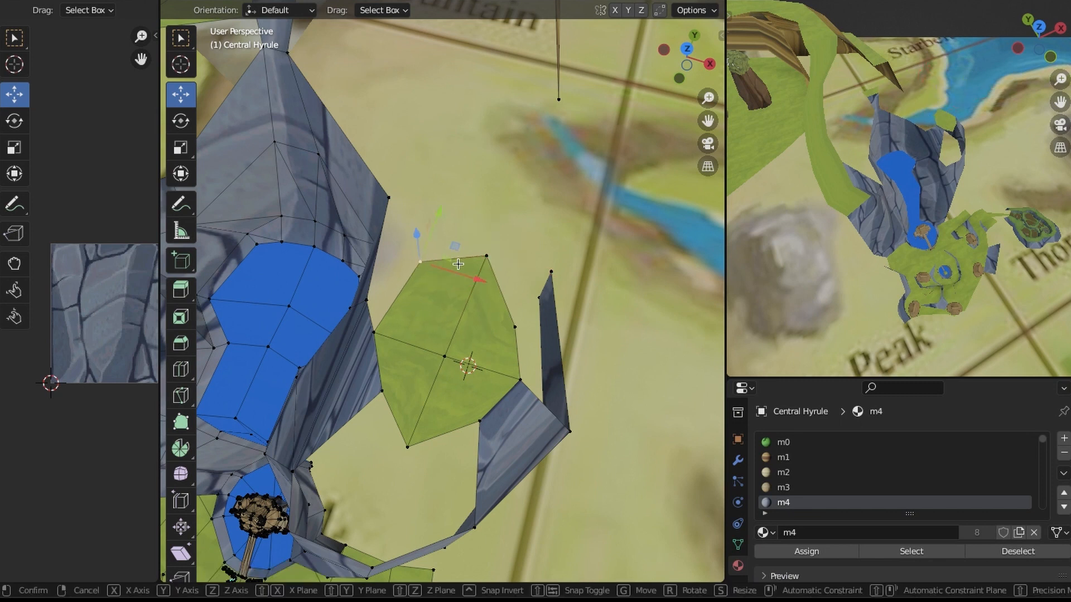
key("y")
key("0")
key("Return")
- Extrude the platform's far edge into a grass path segment and reposition the vertices at both ends of it
middle_click_drag(446, 312, 595, 253)
middle_click_drag(595, 301, 385, 357)
key("KP_7")
key("e")
left_click(529, 240)
left_click(397, 349)
key("g")
left_click(385, 352)
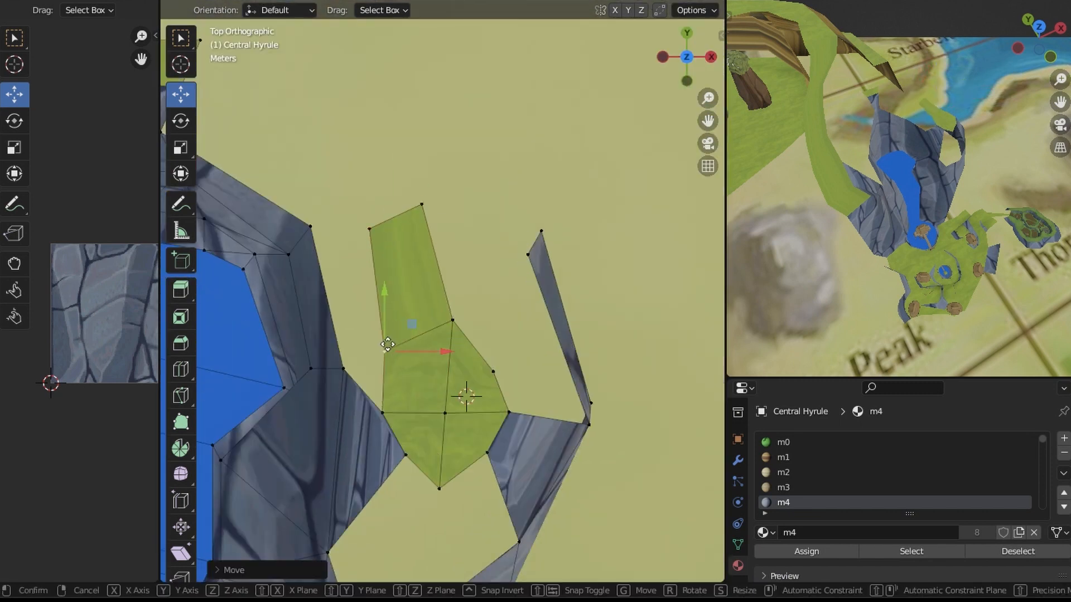
left_click(369, 229)
left_click(422, 204, "shift")
key("g")
middle_click_drag(444, 227, 390, 312, "shift")
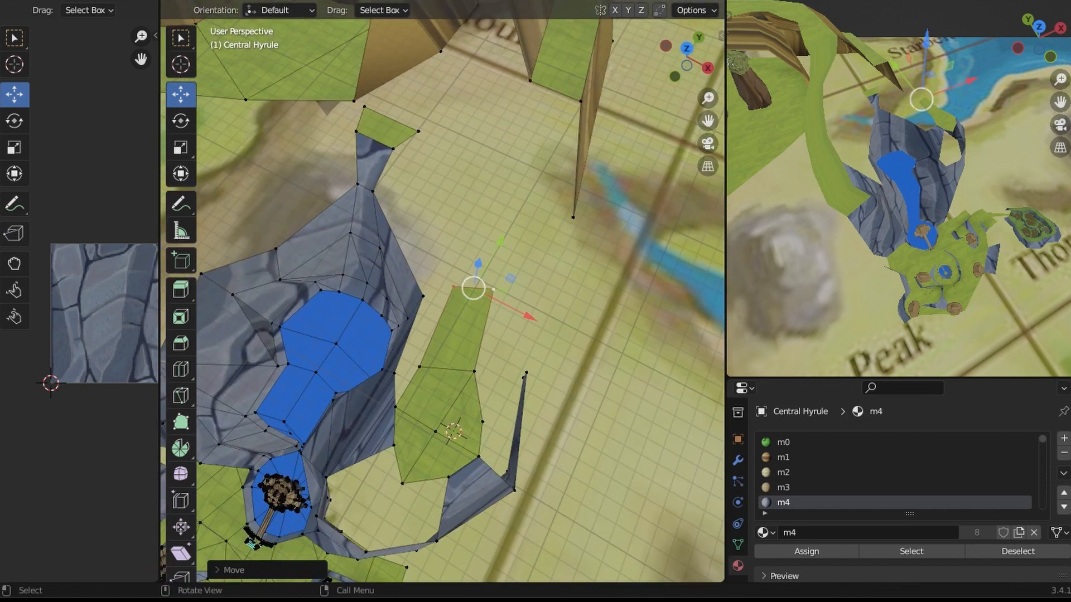
- Extrude another path segment toward the grass cap above the waterfall, then rotate and move its end edge
key("KP_7")
left_click(337, 204, "shift")
left_click(348, 176, "shift")
key("ctrl+z")
key("ctrl+z")
key("e")
left_click(505, 268)
key("r")
key("g")
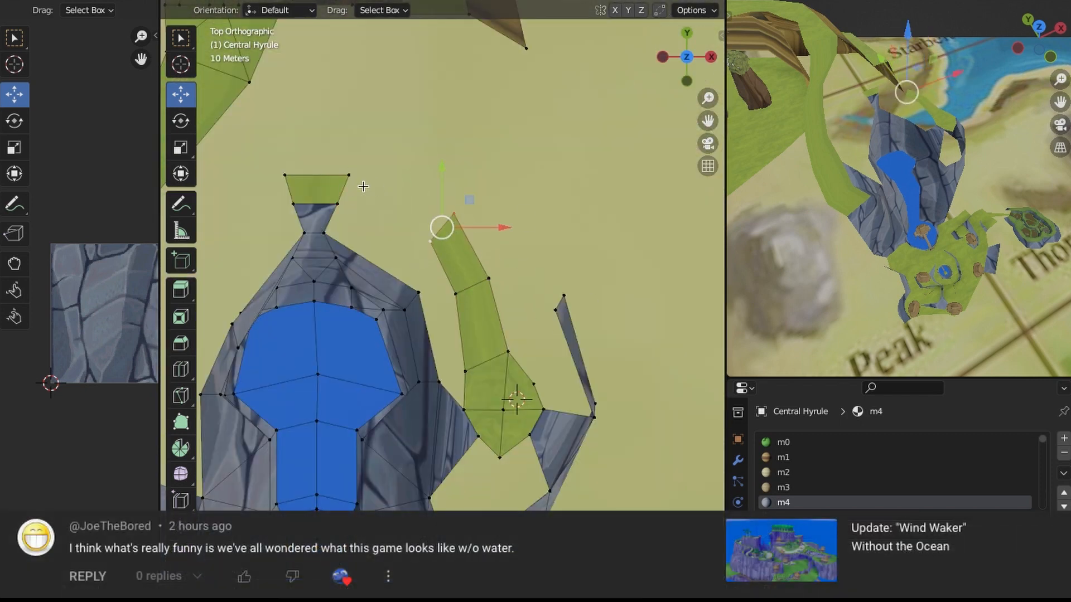
- Bridge the new path's end edge to the side edge of the grass cap above the waterfall
left_click(349, 176, "shift")
left_click(337, 204, "shift")
key("ctrl+e")
left_click(361, 39)
- Select the vertices bordering the gap between the curved grass path and the waterfall cliff and fill it with rock
left_click(453, 214)
left_click(432, 240, "shift")
middle_click_drag(380, 278, 446, 392)
left_click(478, 342, "shift")
left_click(467, 383, "shift")
left_click(547, 358, "shift")
left_click(489, 310, "shift")
key("f")
key("alt+a")
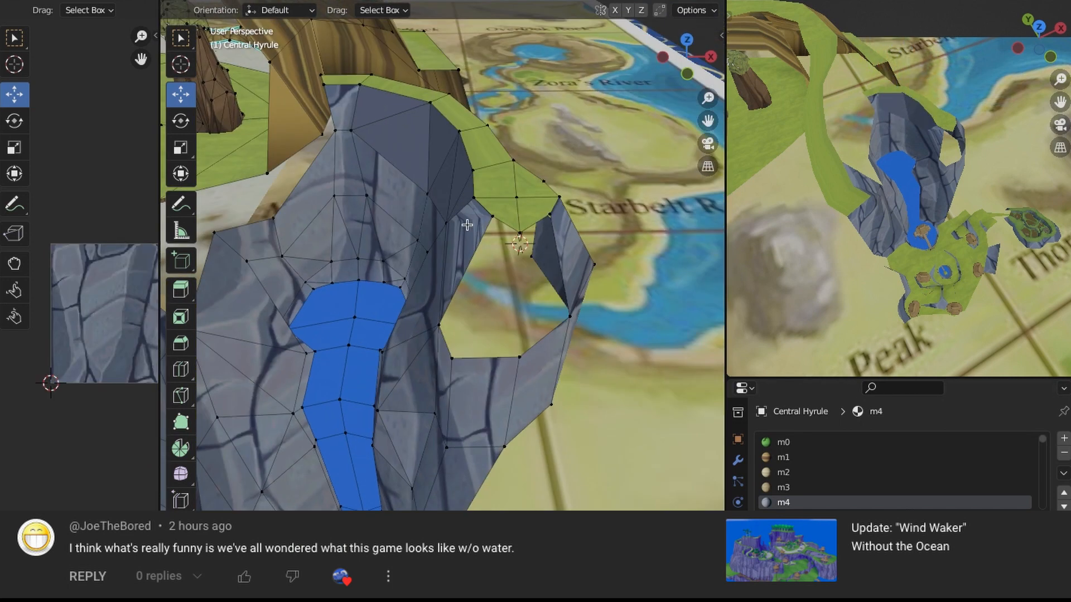
- Fill the opening below the grass platform, between the waterfall cliff and the rock fin, with rock faces
left_click(492, 216)
left_click(550, 214, "shift")
left_click(569, 317, "shift")
left_click(519, 357, "shift")
left_click(451, 358, "shift")
left_click(439, 325, "shift")
key("alt+f")
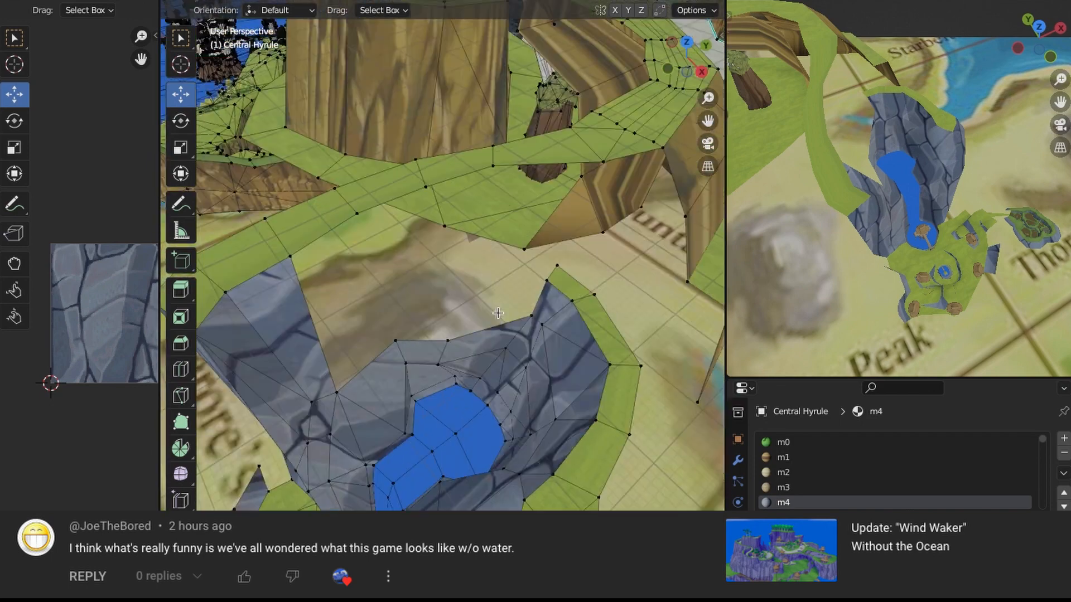
- Extrude a branch from the ridge path's inner edge toward the waterfall's grass cap and scale its end edge
left_click(456, 270)
middle_click_drag(452, 331, 430, 337)
left_click(505, 299, "shift")
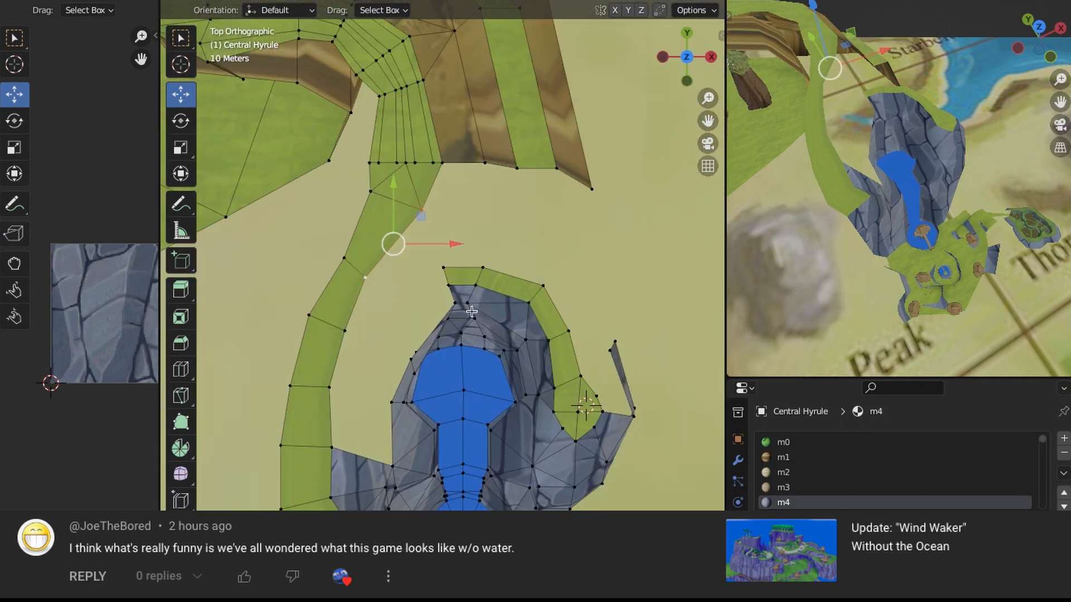
key("e")
left_click(499, 327)
key("s")
left_click(462, 296)
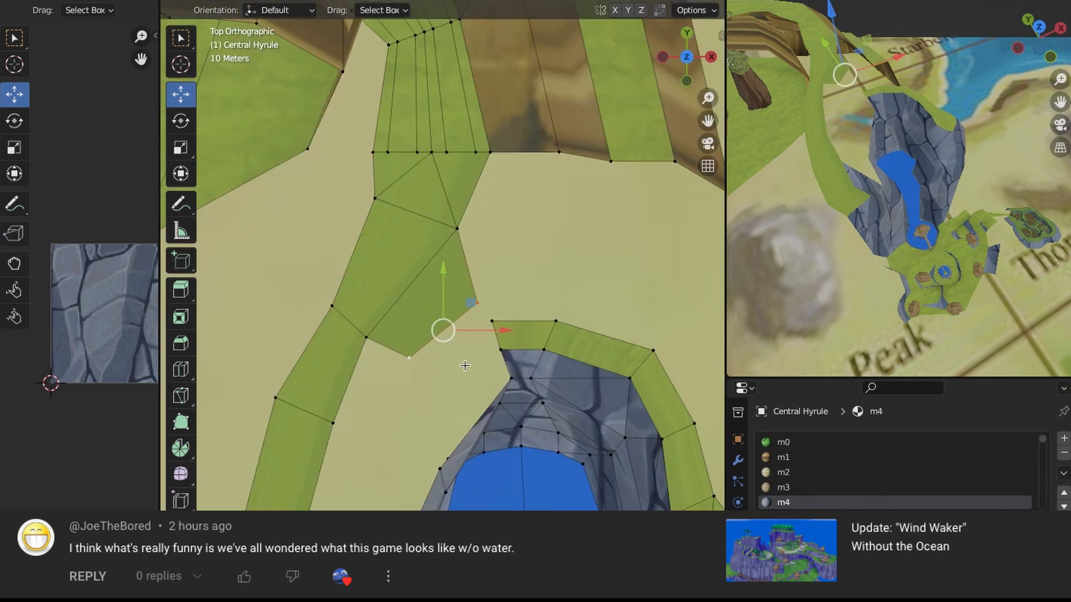
- Extrude a second segment from the branch's end edge toward the cliff top and resize its end
key("e")
left_click(498, 411)
key("s")
left_click(505, 398)
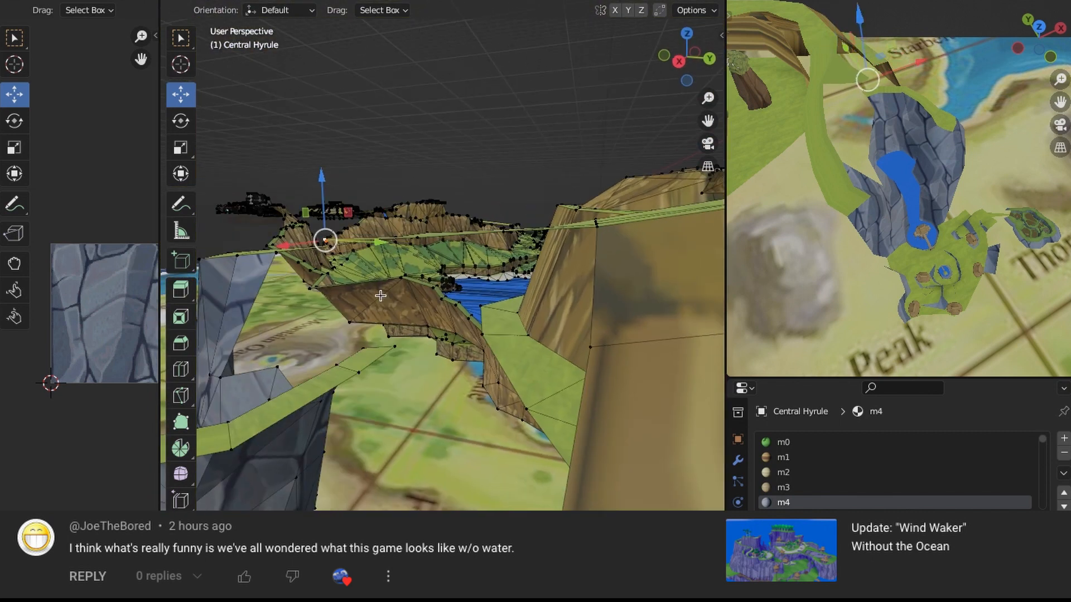
middle_click_drag(380, 295, 423, 299)
key("alt+a")
- Extend the end of the ridge path's branch with rock faces descending toward the waterfall's grass cap
left_click(385, 336)
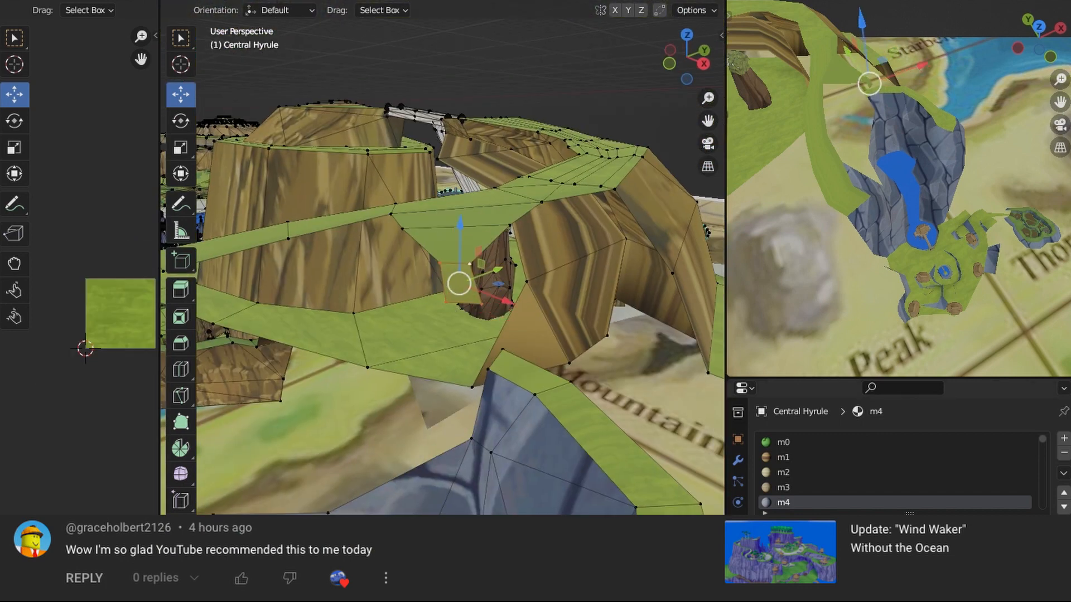
left_click(477, 310)
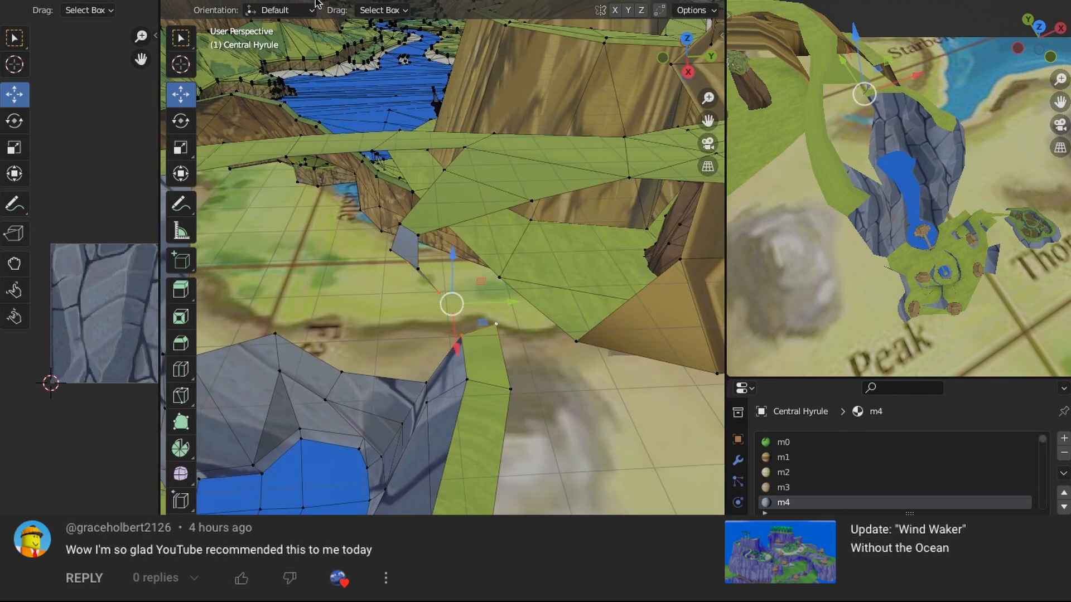
left_click(455, 312)
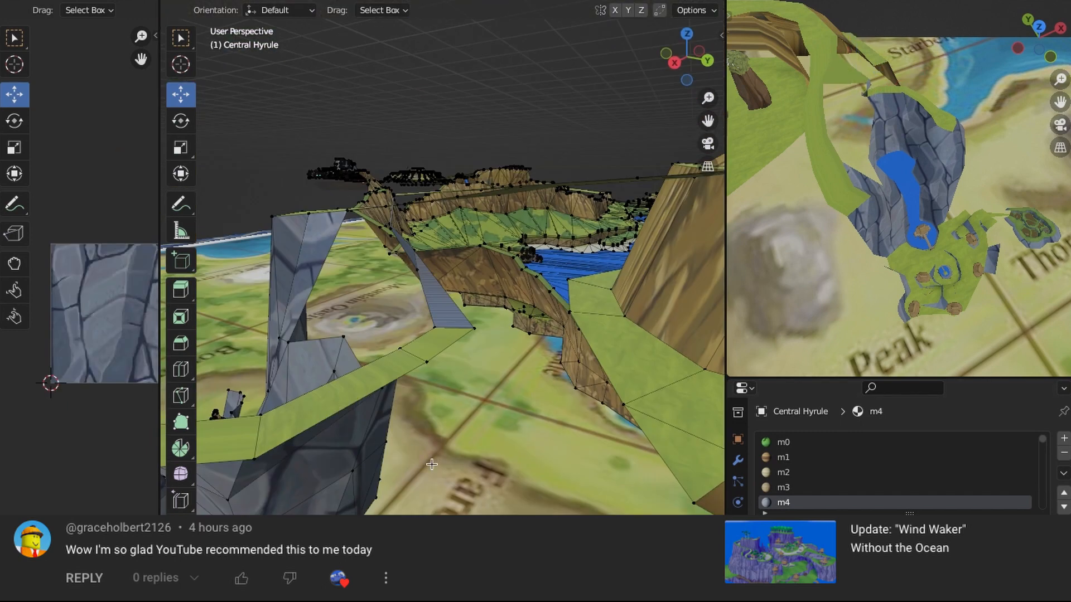
- Fill a rock face between the end of the waterfall's grass cap and the inner edge of the ridge branch
left_click(451, 400)
middle_click_drag(450, 400, 441, 423)
middle_click_drag(441, 334, 440, 379)
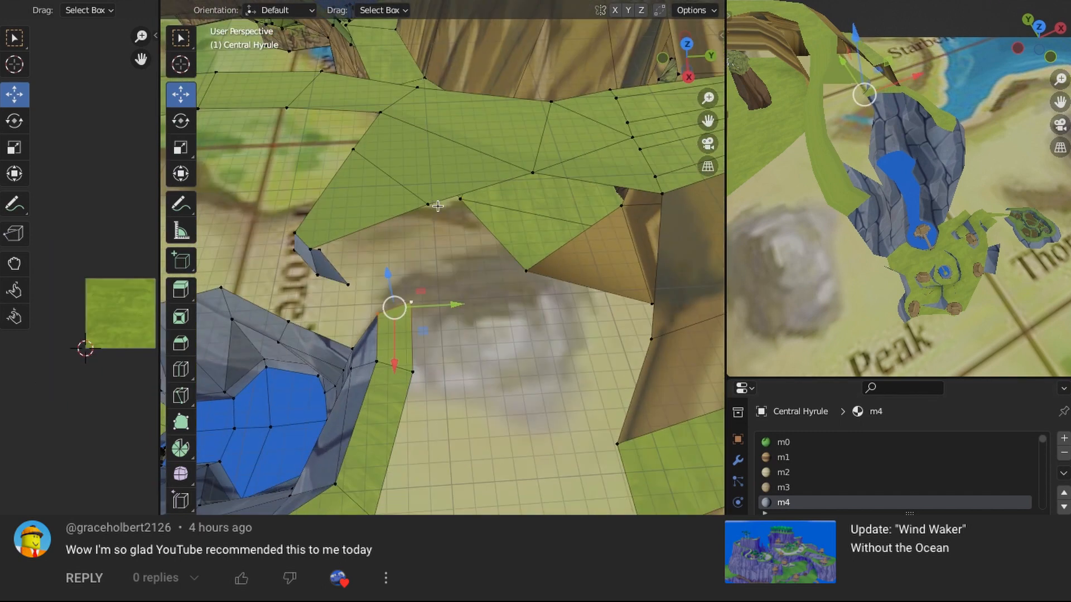
left_click(429, 204, "shift")
left_click(532, 174, "shift")
key("f")
- Select the bordering vertices and fill the gap between the branch's hanging rock face and the waterfall cliff's rim
left_click(519, 526)
middle_click_drag(519, 526, 446, 357)
left_click(429, 259)
left_click(474, 268, "shift")
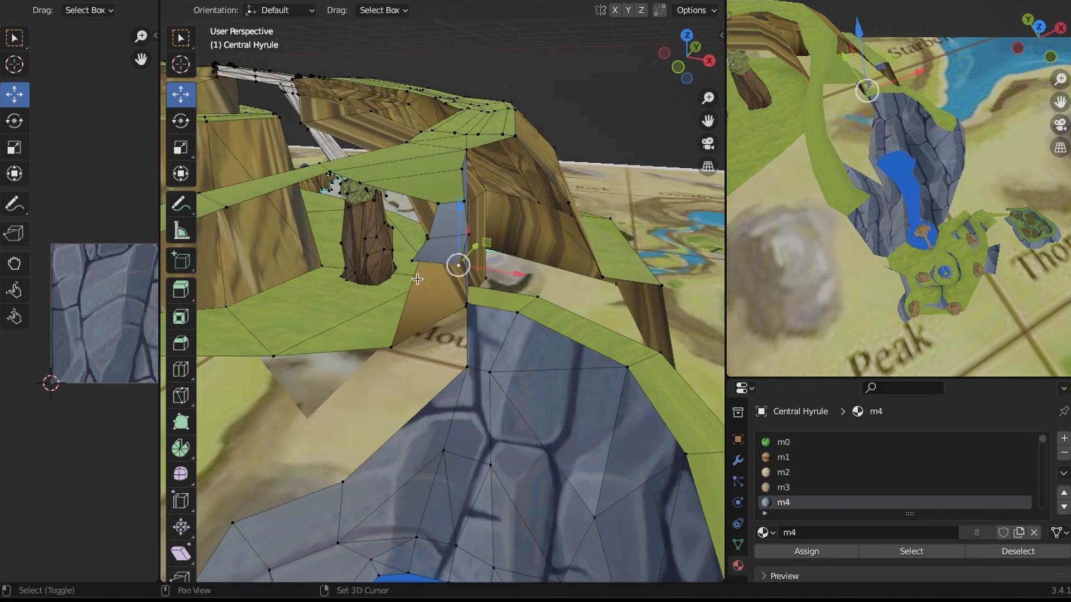
middle_click_drag(474, 268, 491, 223)
left_click(490, 361, "shift")
left_click(346, 467, "shift")
key("ctrl+e")
left_click(373, 37)
- Fill the remaining opening between the two rock strips below the grass branch and assign material m4 to it
middle_click_drag(447, 279, 483, 423)
left_click(455, 375)
left_click(489, 320, "shift")
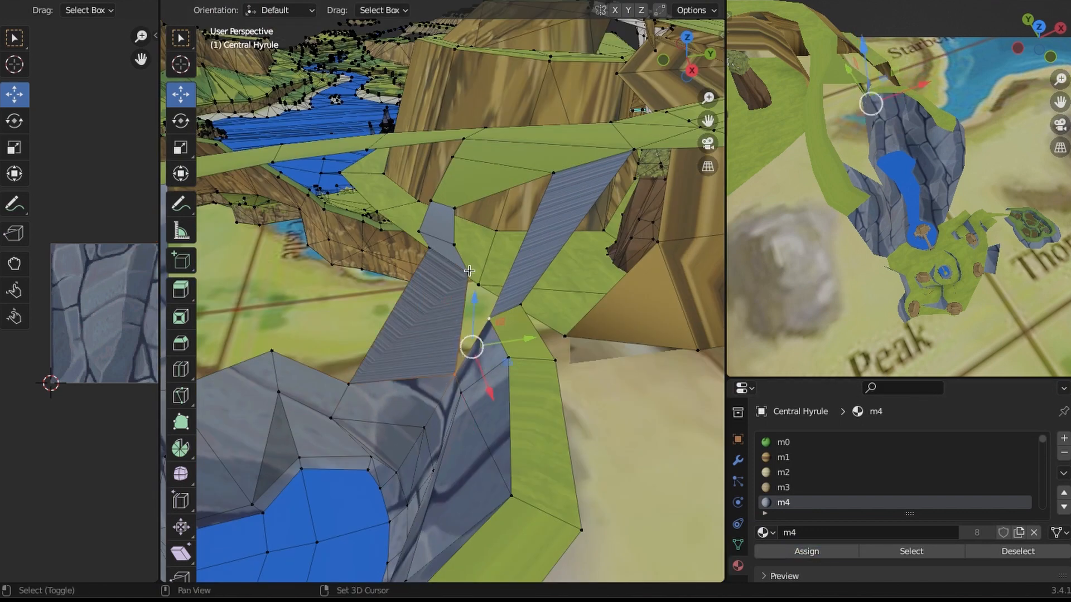
left_click(454, 209, "shift")
left_click(552, 174, "shift")
key("alt+f")
left_click(824, 555)
left_click(630, 440)
middle_click_drag(631, 440, 400, 280)
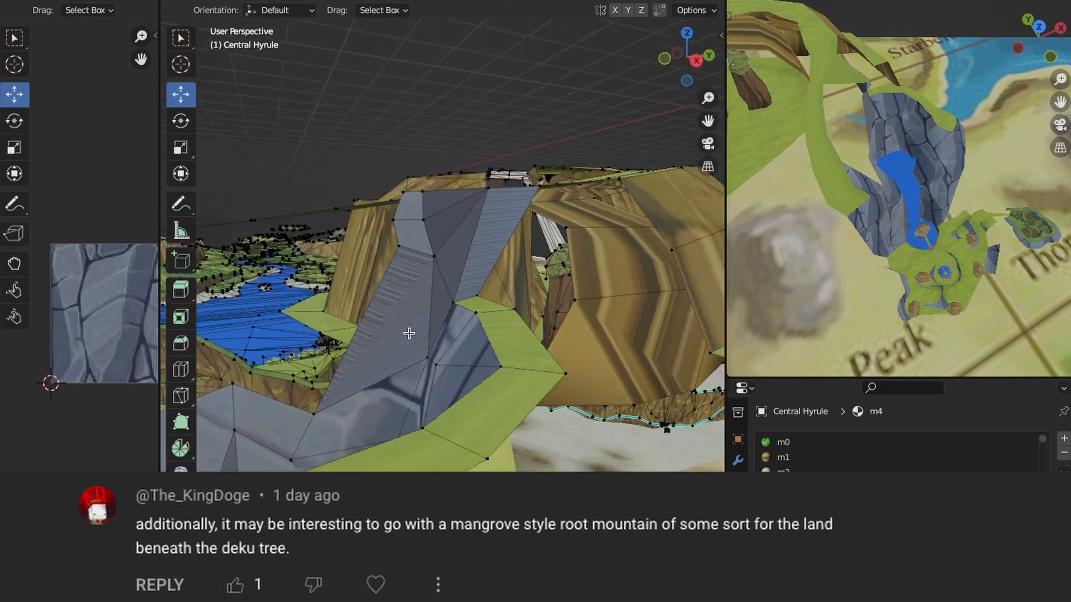
- Connect the cliff-rim vertex to the vertex below the grass branch's end across the stretched rock face
middle_click_drag(408, 333, 433, 353)
left_click(319, 424)
left_click(440, 264, "shift")
key("j")
left_click(442, 363)
- Fill a rock face between the waterfall cliff's rim edge and the ridge path's inner edge
middle_click_drag(547, 347, 504, 390)
left_click(471, 427)
left_click(446, 361)
left_click(509, 375, "shift")
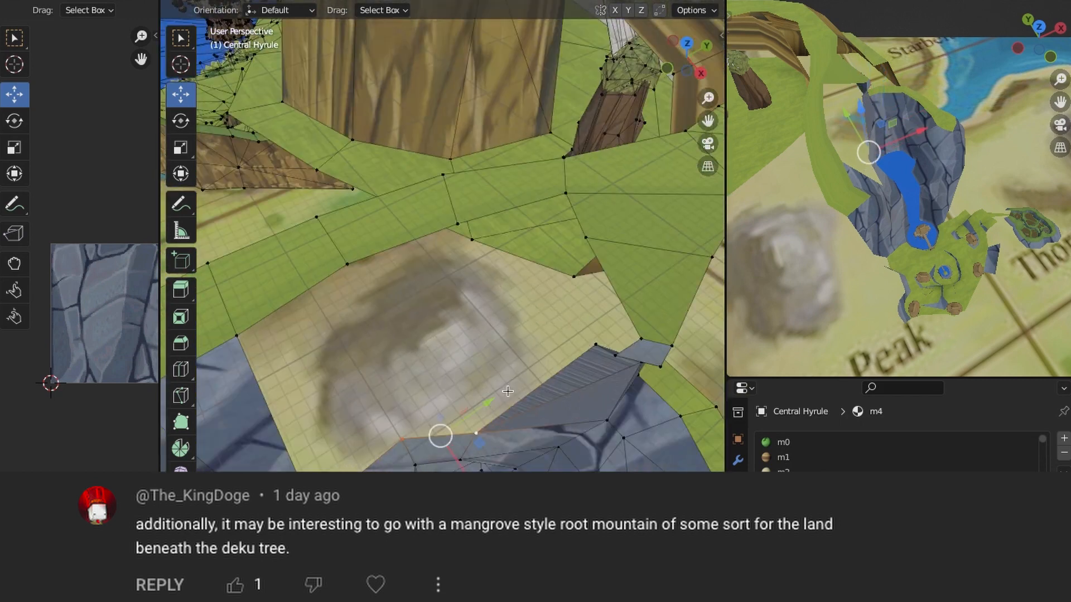
left_click(348, 264, "shift")
left_click(458, 225, "shift")
key("f")
- Fill the neighbouring gap between the cliff rim and the ridge path's next edge with rock
left_click(402, 439)
left_click(313, 508, "shift")
left_click(348, 264, "shift")
left_click(236, 336, "shift")
key("ctrl+f")
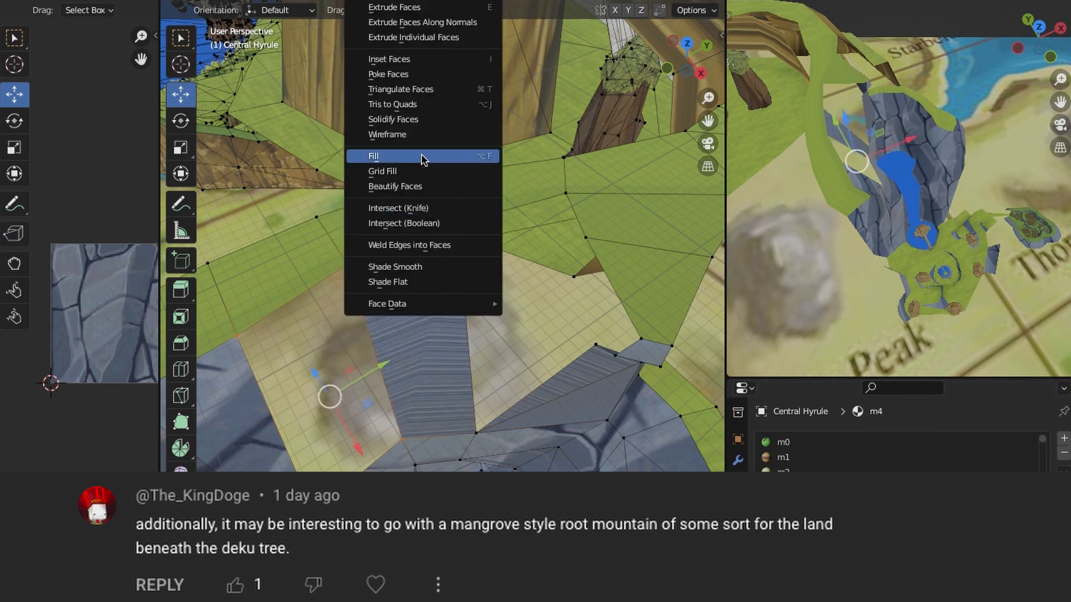
left_click(423, 160)
- Select the border of the last opening between the ridge path, its branch and the cliff, and fill it
left_click(458, 224)
middle_click_drag(441, 273, 488, 306)
left_click(422, 210, "shift")
left_click(474, 230, "shift")
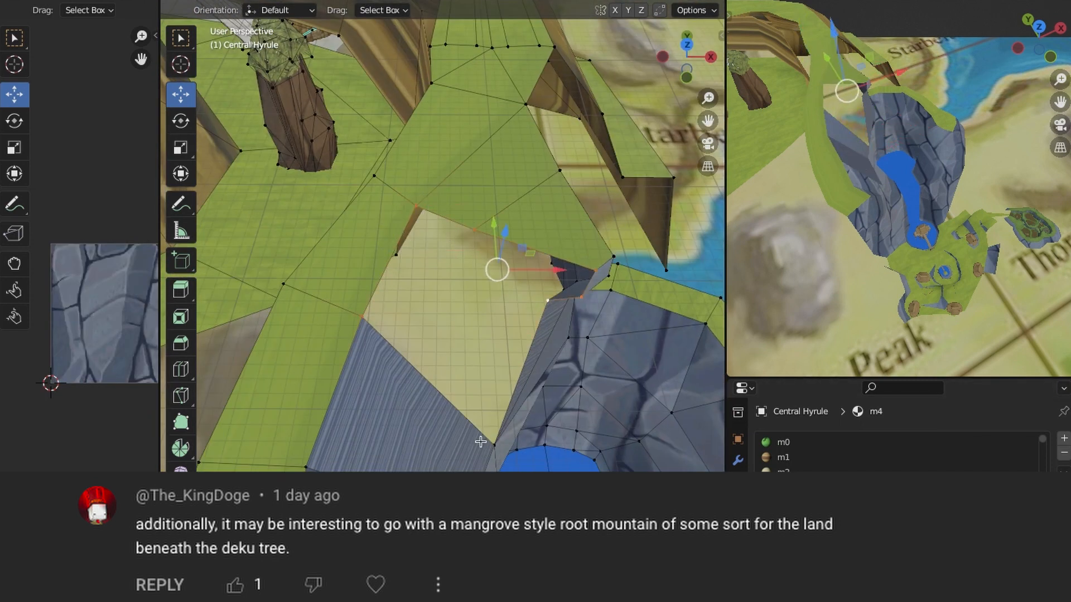
key("ctrl+f")
left_click(419, 154)
- Select the three vertices at the ridge path's inner corner and give the triangle the grass material m28test_lambert8_v
middle_click_drag(424, 168, 549, 516)
left_click(411, 318)
left_click(447, 232, "shift")
left_click(395, 234, "shift")
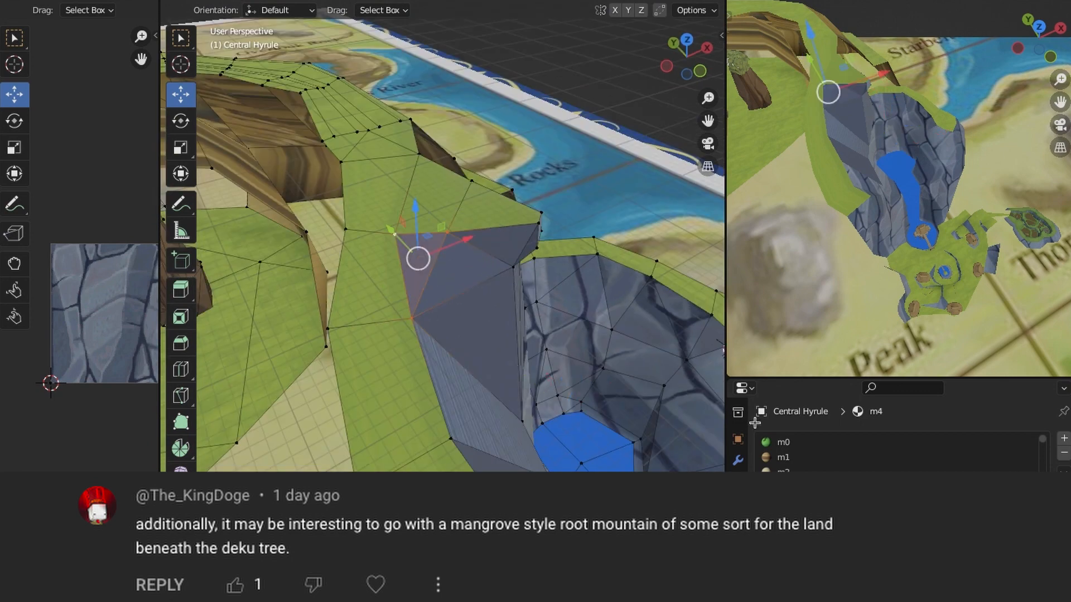
left_click(826, 472)
left_click(795, 538)
key("alt+a")
middle_click_drag(573, 437, 563, 389)
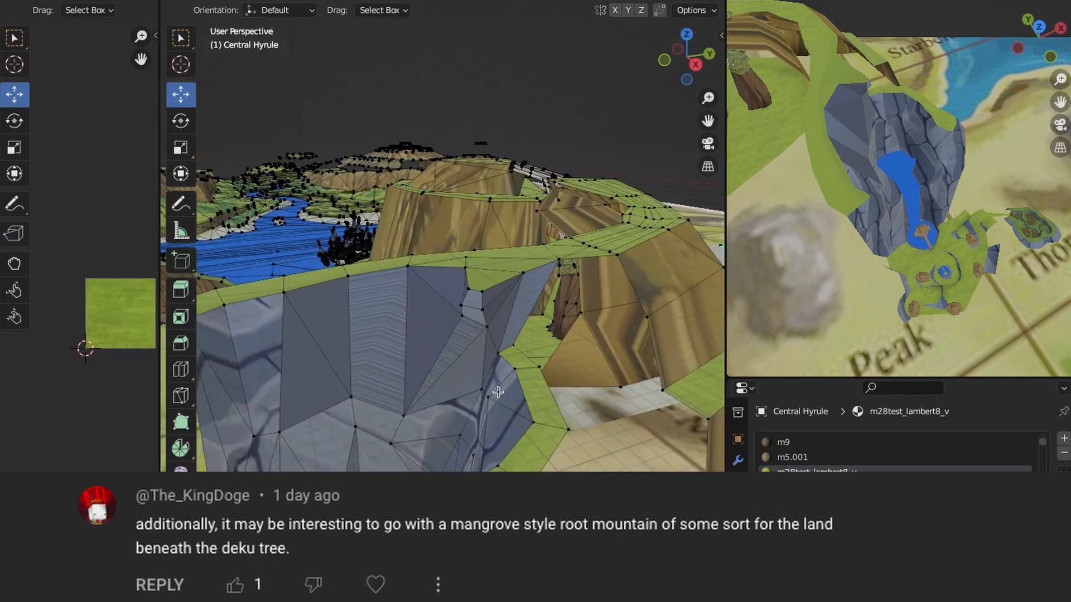
middle_click_drag(499, 441, 471, 328)
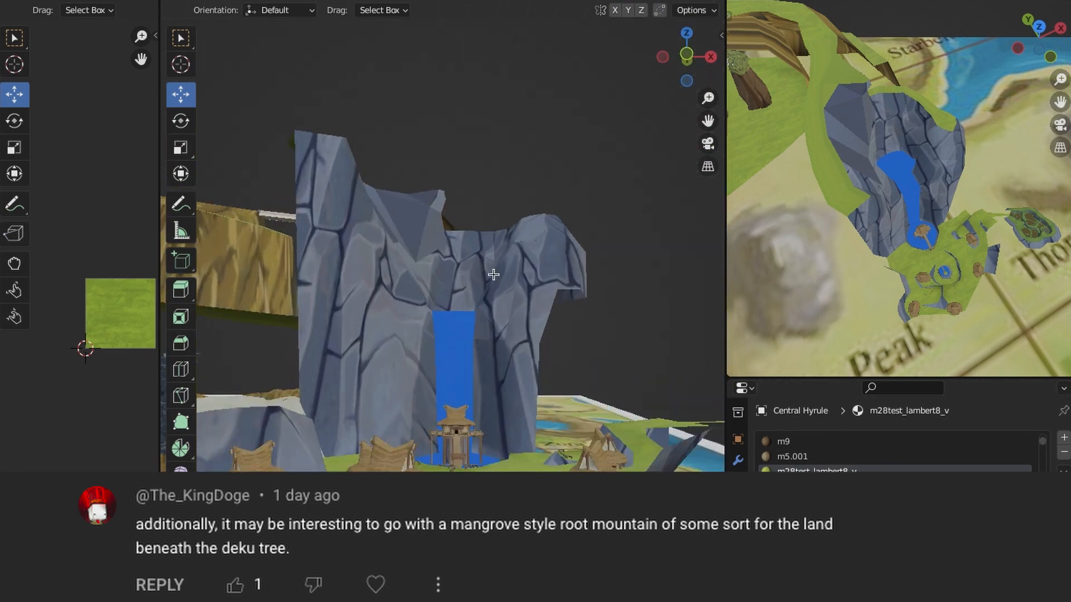
middle_click_drag(1012, 228, 886, 233)
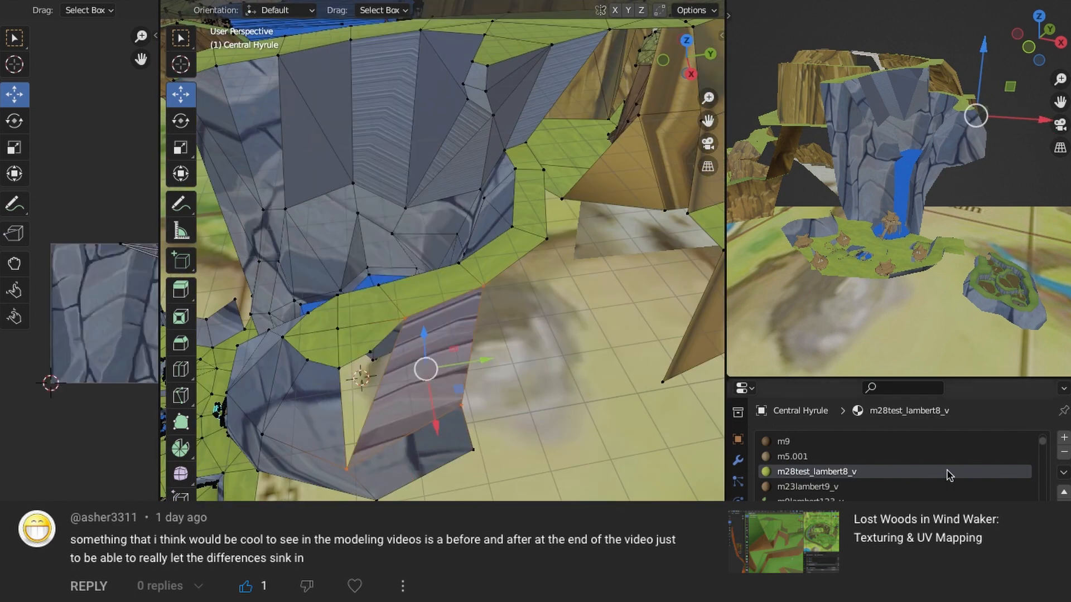
- Fill the gap in the rock wall below the curved grass cap and assign material m4 to the new faces
left_click(404, 319, "shift")
left_click(371, 352, "shift")
left_click(359, 0)
left_click(411, 154)
scroll(925, 463, "up", 9)
left_click(893, 499)
left_click(806, 549)
key("alt+a")
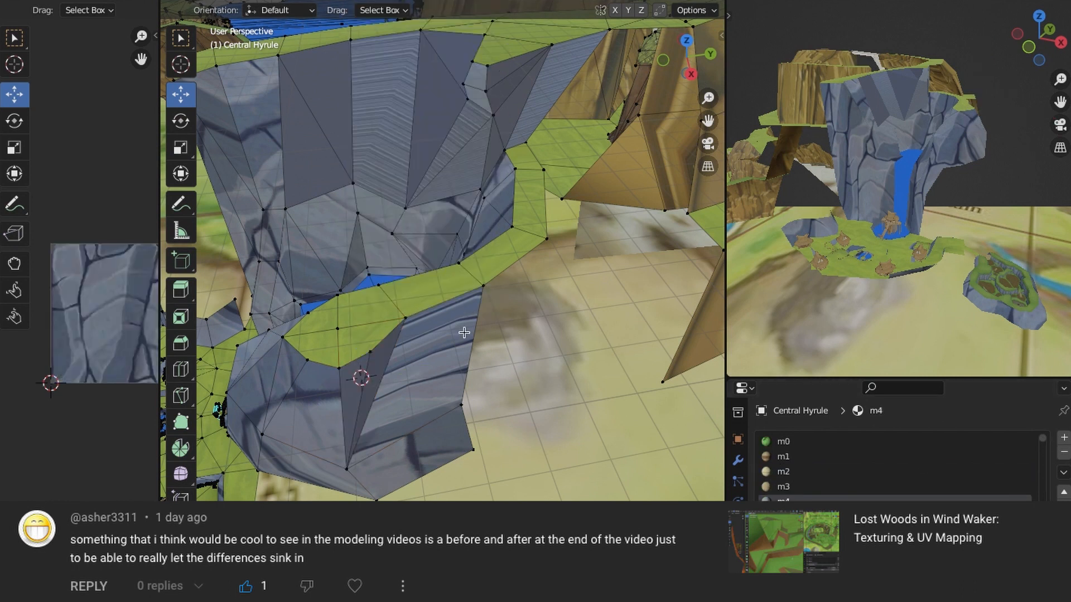
- Select all faces using material m4, unwrap them from a raised front view and scale their UVs over the rock texture
middle_click_drag(440, 368, 520, 418)
key("alt+a")
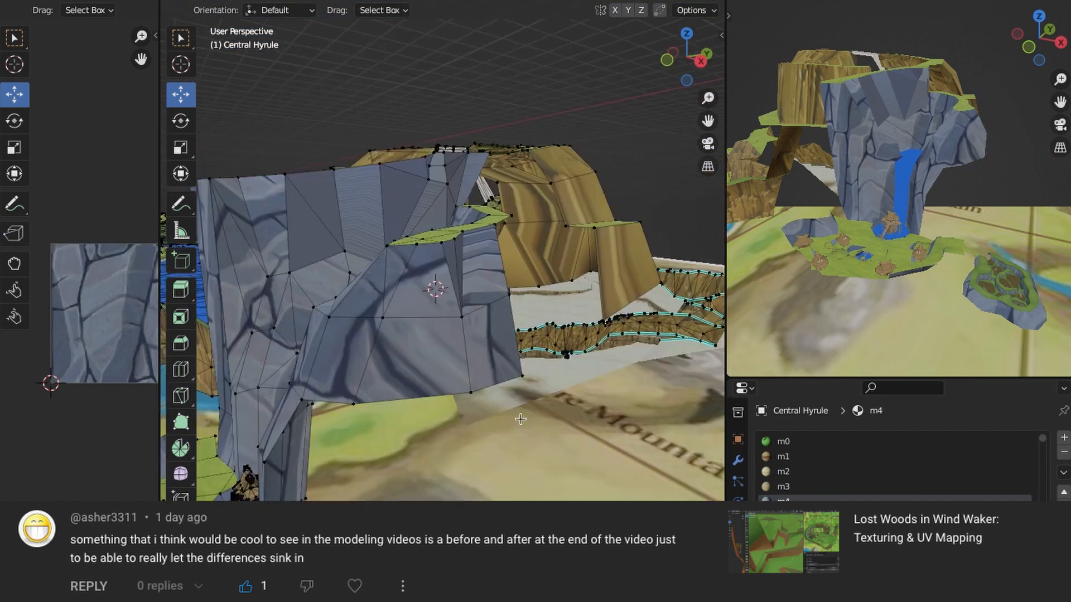
scroll(402, 371, "down", 3)
left_click(358, 363)
middle_click_drag(397, 337, 563, 323)
key("alt+a")
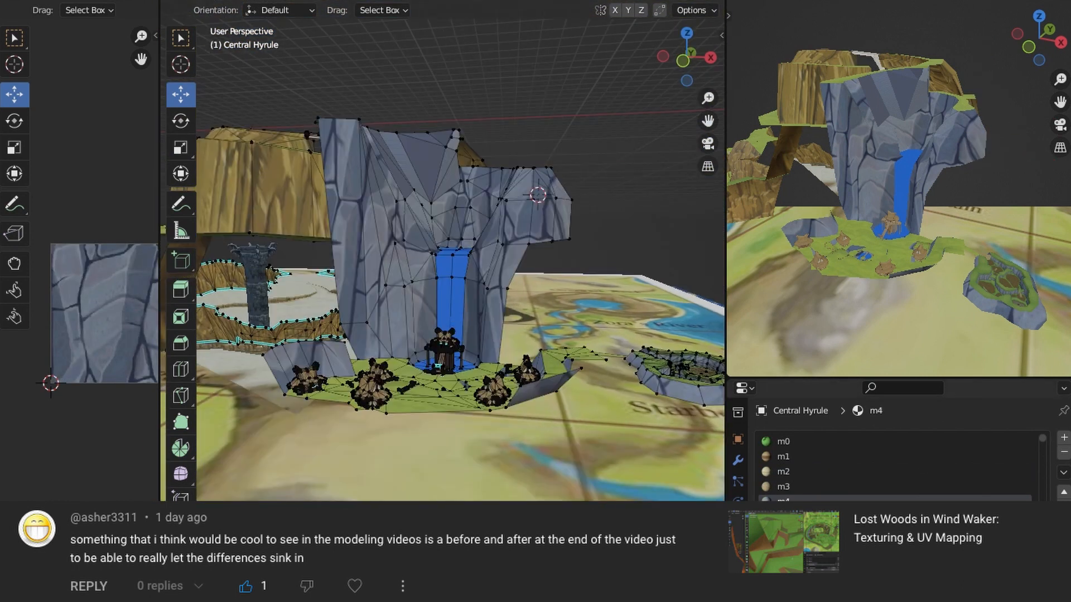
left_click(902, 549)
middle_click_drag(491, 224, 505, 304)
key("u")
left_click(505, 304)
key("s")
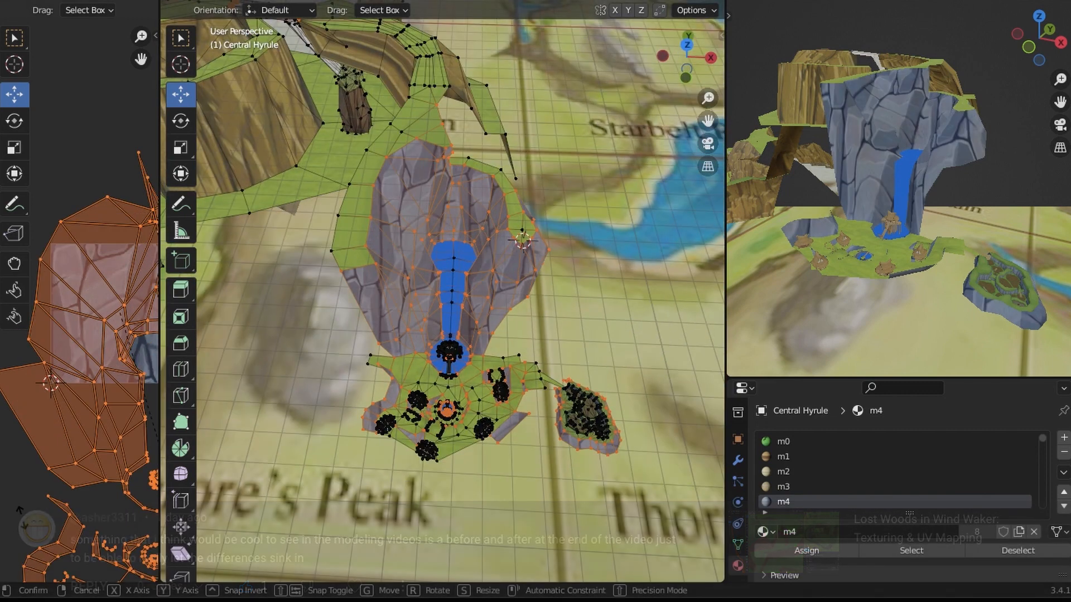
left_click(123, 385)
key("alt+a")
- Examine the retextured waterfall cliffs with the viewport overlays hidden
middle_click_drag(524, 390, 535, 301)
key("shift+alt+z")
middle_click_drag(536, 301, 491, 312)
middle_click_drag(490, 312, 502, 368, "ctrl")
key("shift+alt+z")
- Select the linked dirt patches inside the walled island and place a copy outside it, toward the village
middle_click_drag(357, 401, 494, 274)
middle_click_drag(352, 238, 434, 361)
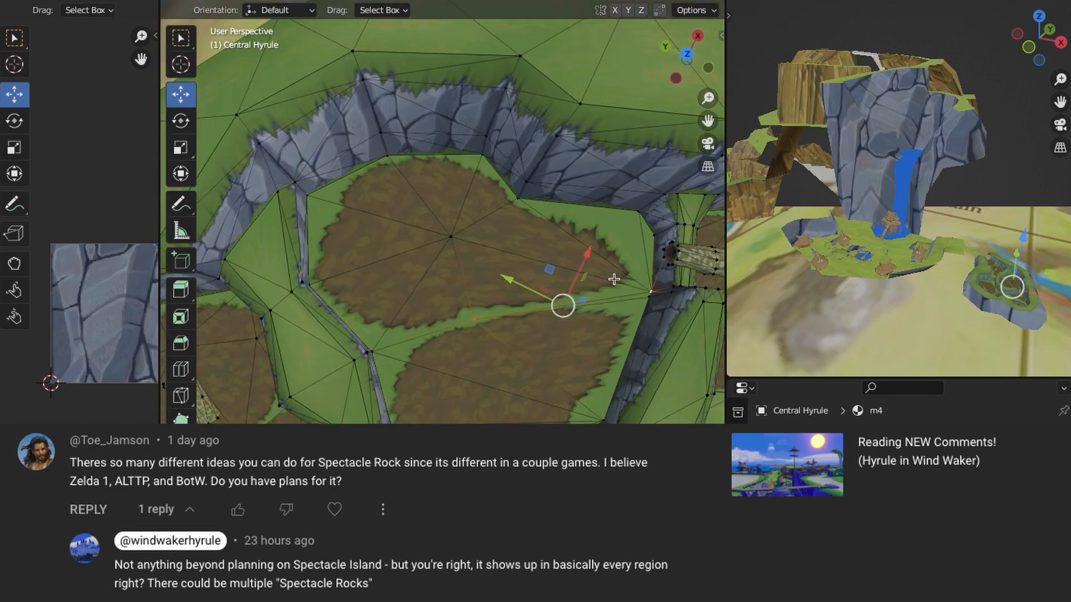
left_click(454, 240)
key("ctrl+l")
scroll(474, 301, "down", 3)
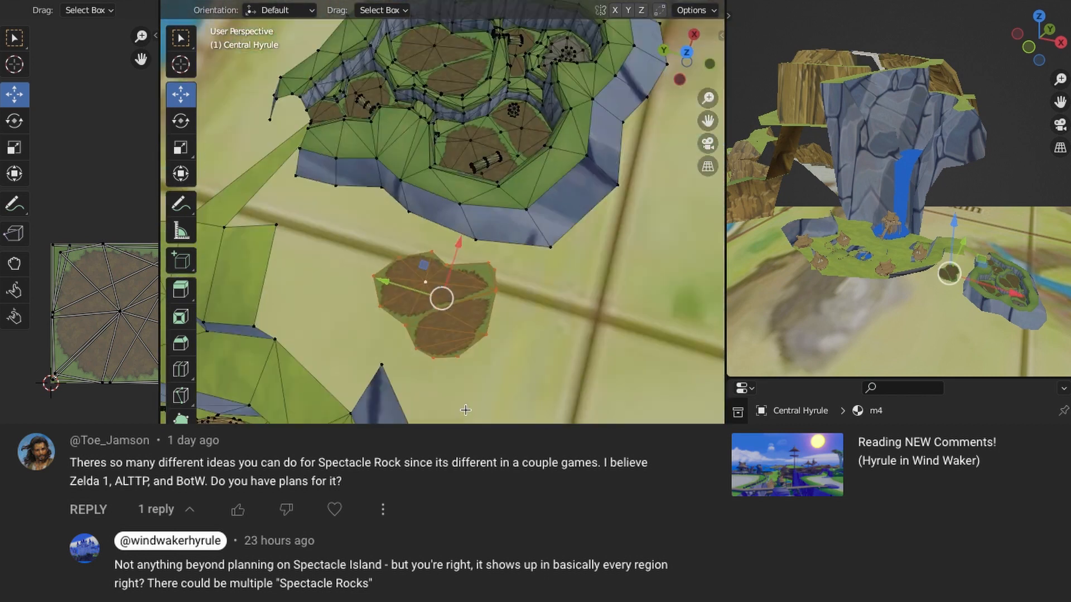
left_click(466, 410)
- Select the copied dirt patches and move and rotate them beside the rock slope at the village's edge
middle_click_drag(466, 410, 519, 369)
scroll(519, 368, "up", 3)
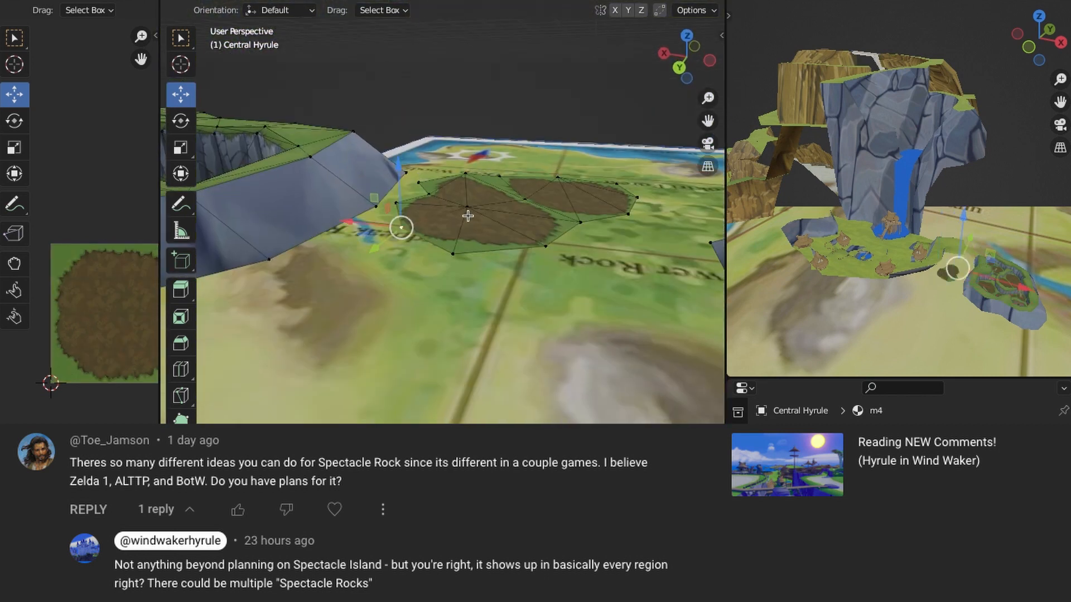
left_click(468, 215)
key("ctrl+l")
middle_click_drag(468, 216, 401, 422)
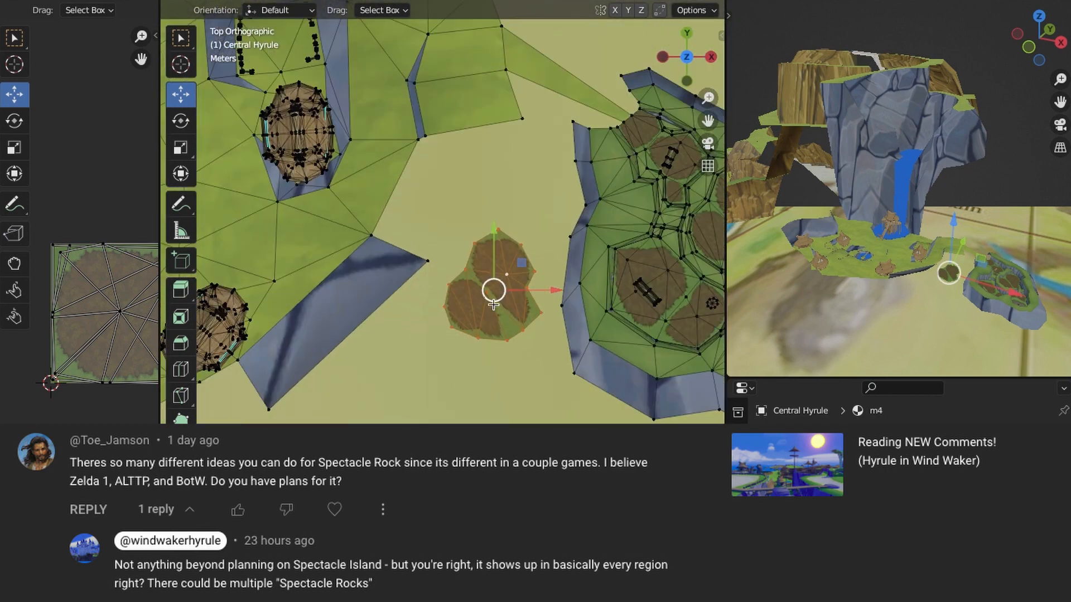
left_click_drag(494, 305, 404, 392)
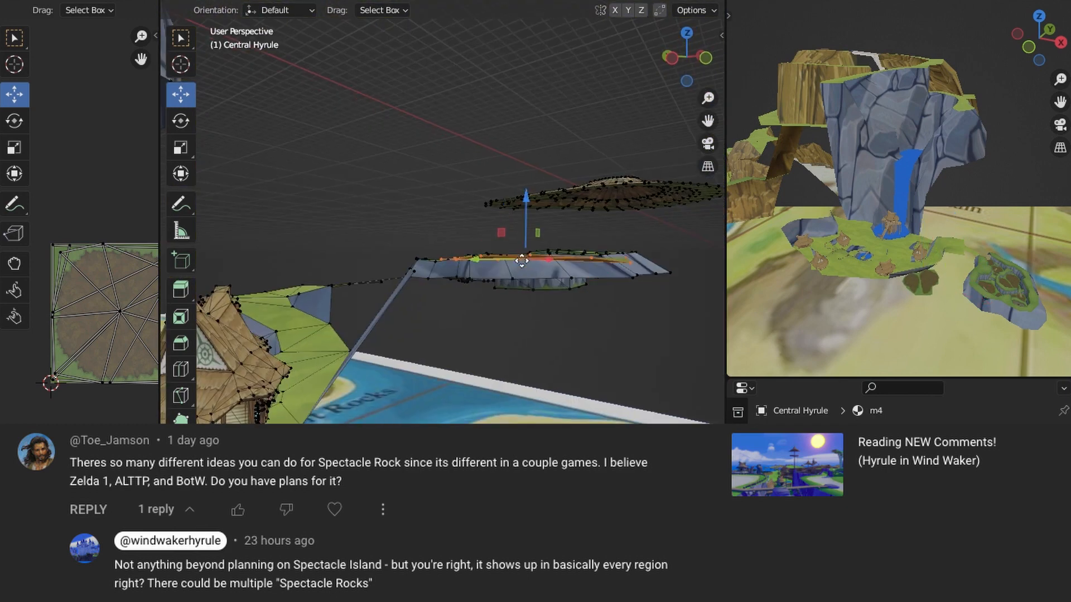
middle_click_drag(522, 261, 533, 235)
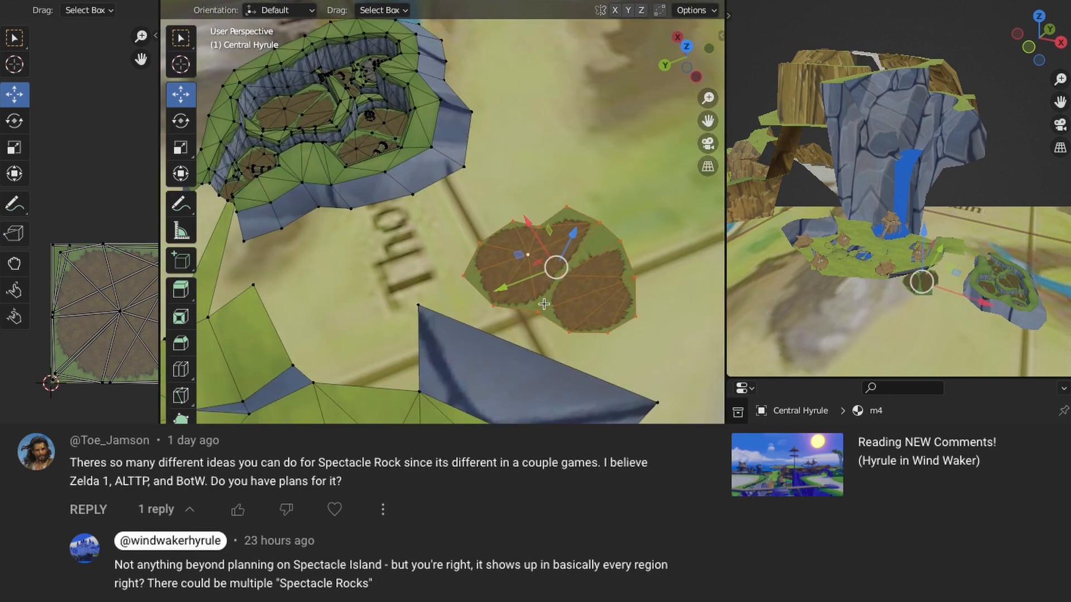
scroll(533, 228, "up", 2)
middle_click_drag(608, 366, 504, 422)
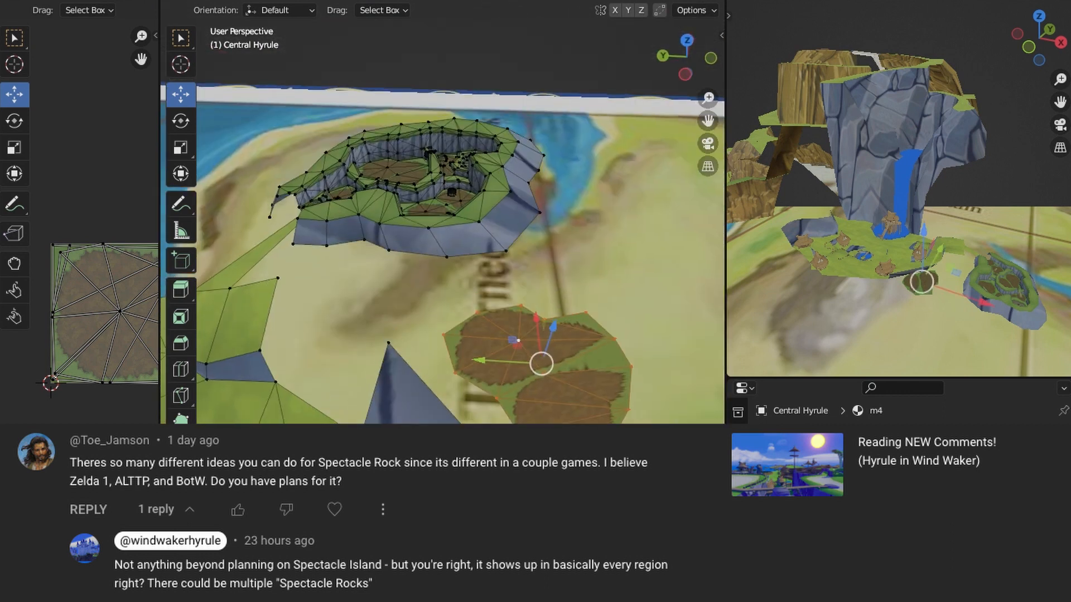
- Duplicate the dirt patches and position the smaller copy in the gap between the village and the walled island
key("KP_7")
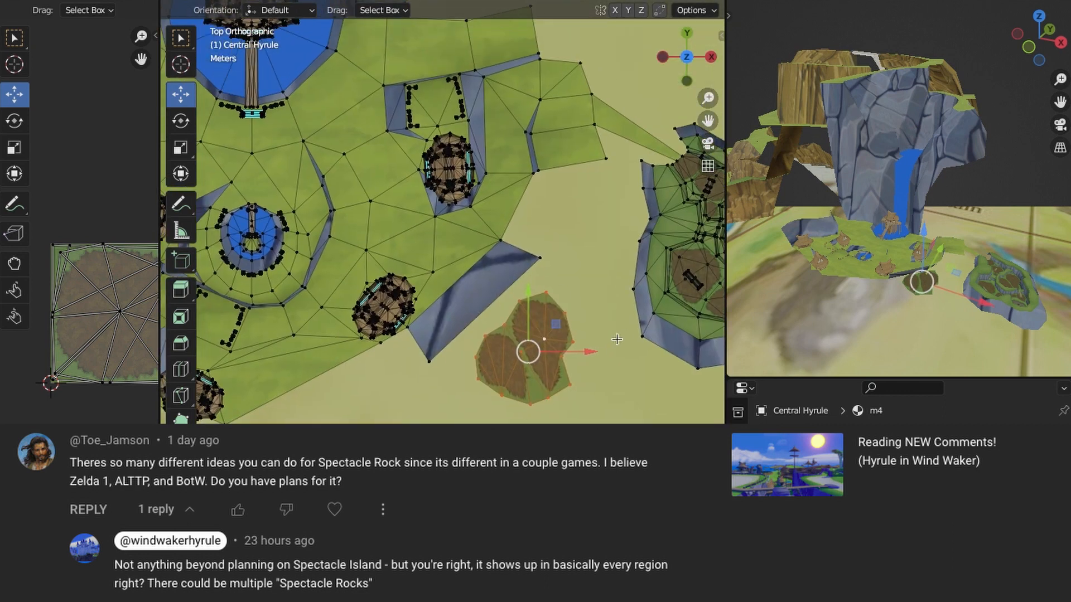
scroll(616, 339, "up", 1)
middle_click_drag(617, 339, 415, 380, "shift")
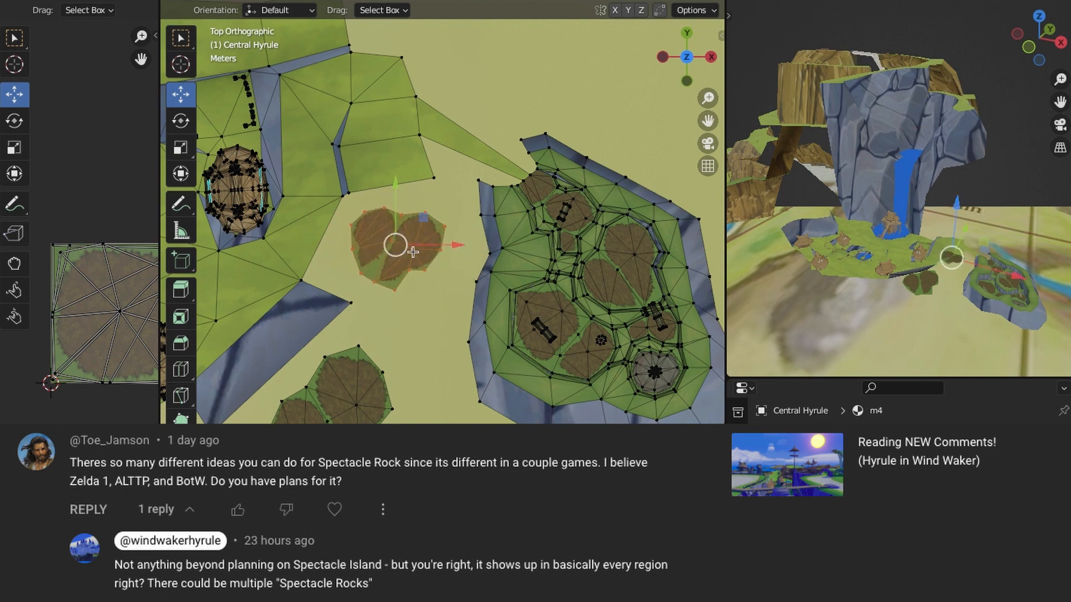
left_click(485, 377)
middle_click_drag(486, 376, 531, 295)
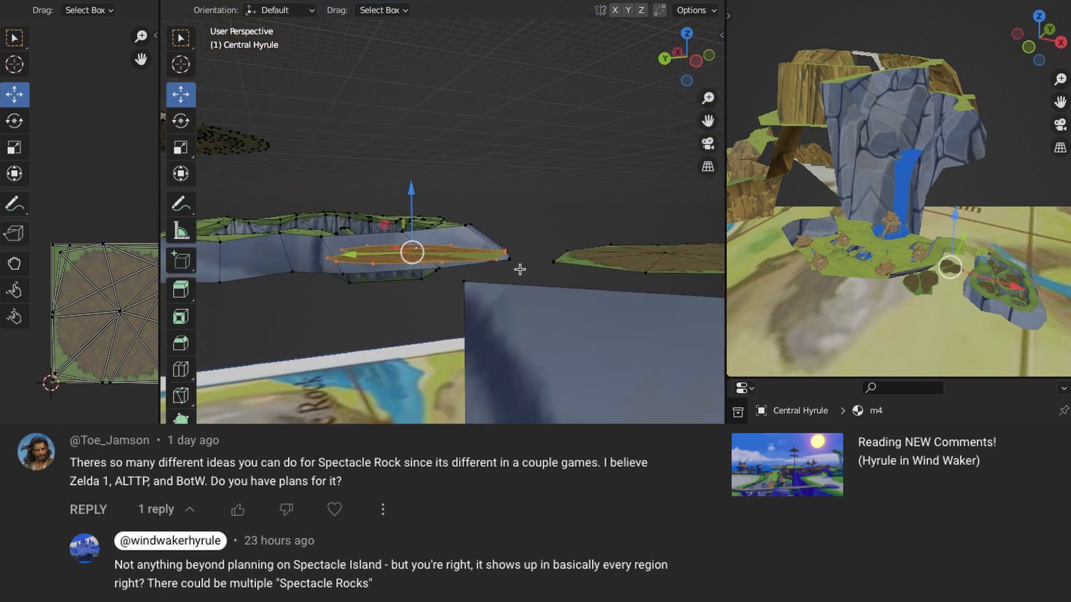
left_click_drag(492, 226, 491, 228)
left_click(459, 225)
middle_click_drag(535, 239, 558, 368)
- Adjust the outer edge of the village's rock slope and link it to the larger dirt platform with rock faces
left_click(444, 282)
left_click(561, 286, "shift")
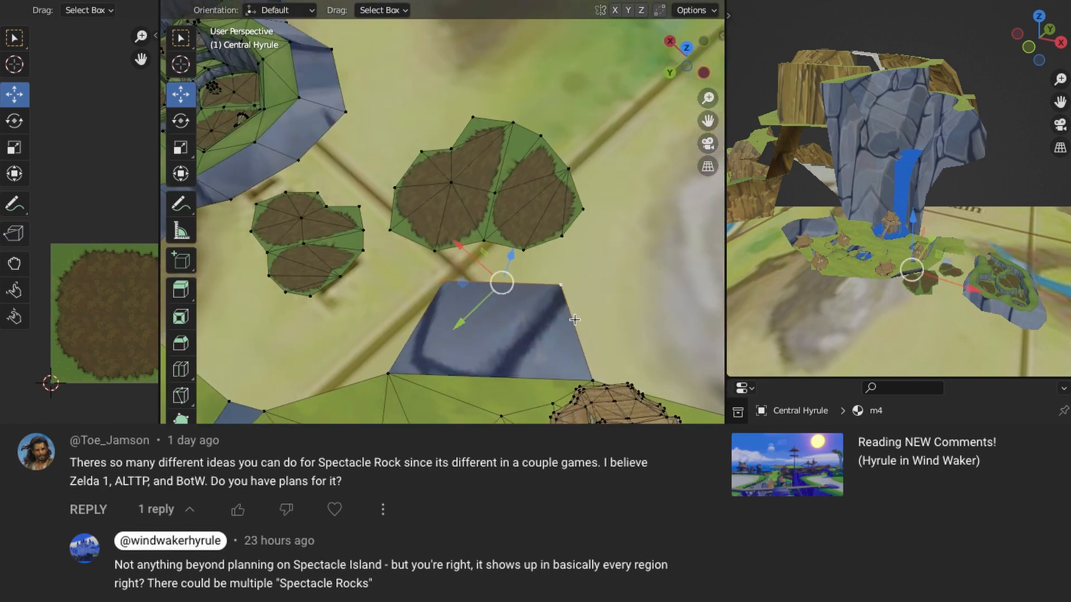
middle_click_drag(575, 320, 489, 277)
middle_click_drag(533, 219, 680, 309)
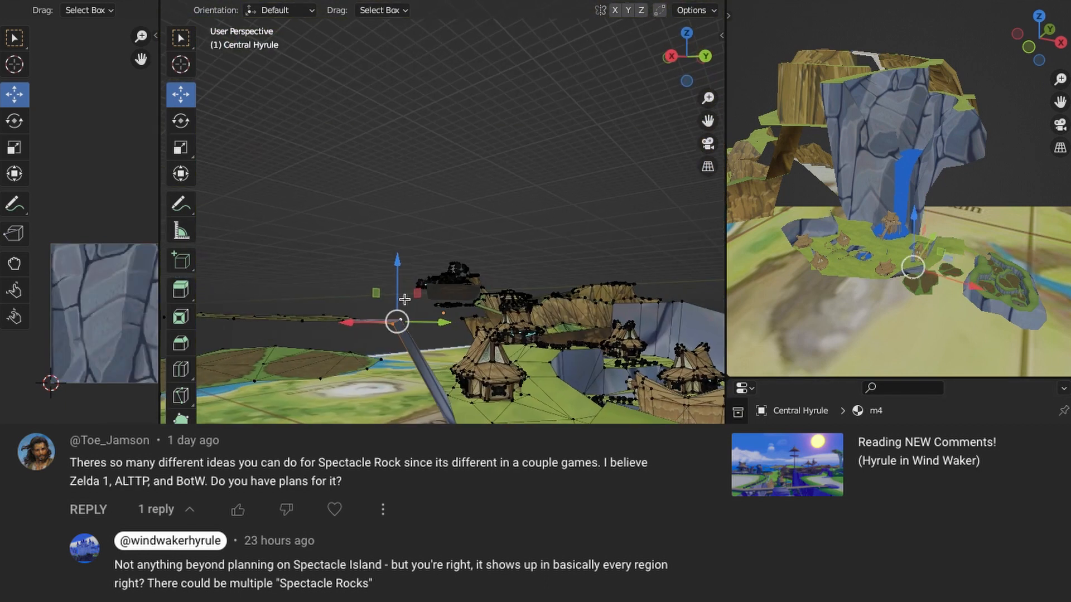
middle_click_drag(437, 404, 188, 341)
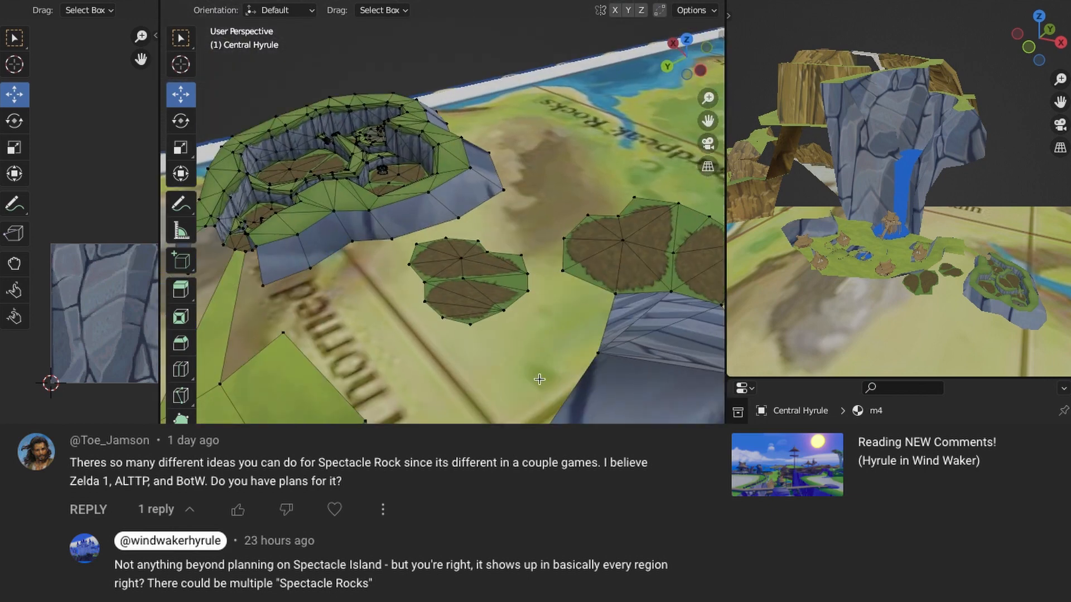
- Connect the smaller dirt platform to the village's edge with a rock face
middle_click_drag(538, 379, 447, 300)
left_click(430, 306)
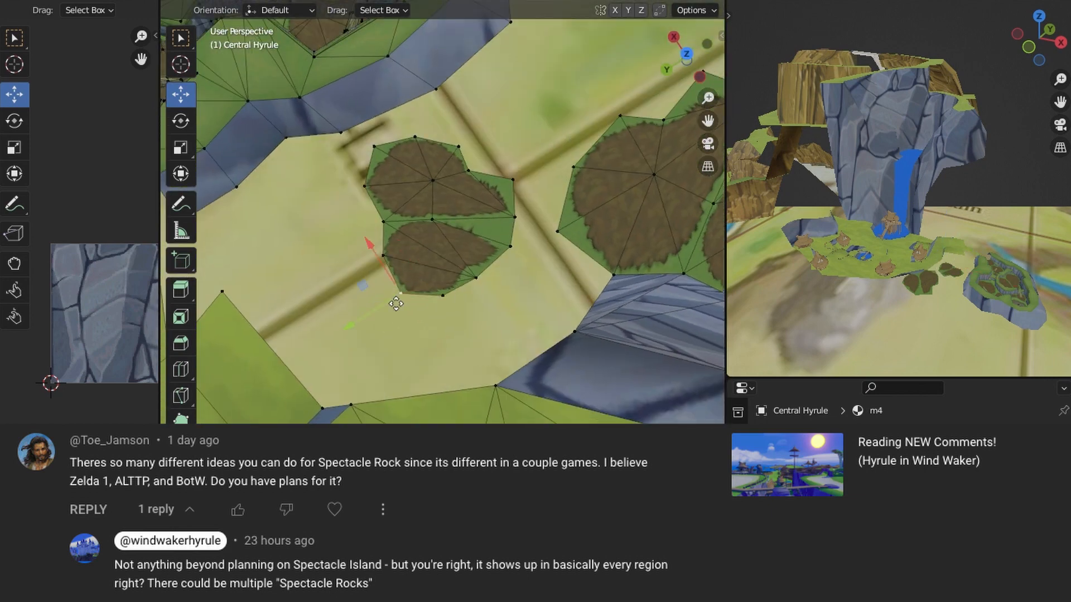
middle_click_drag(457, 394, 527, 392)
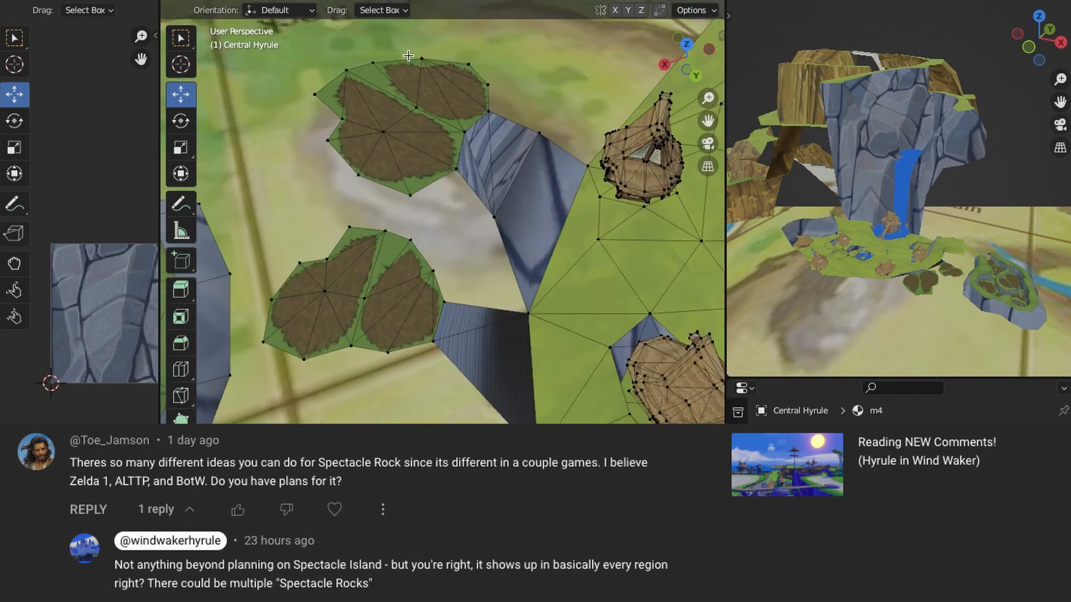
- Fill the gap between the two dirt platforms with faces and scale their UVs onto the plain grass area
key("f")
middle_click_drag(446, 359, 407, 287)
left_click(407, 287)
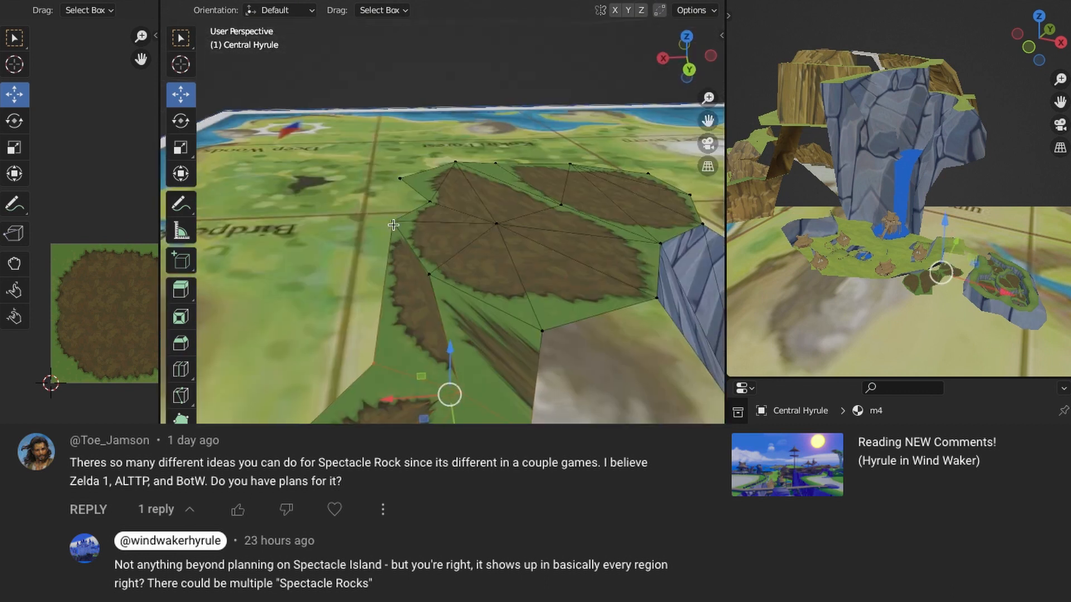
left_click(394, 224, "shift")
left_click(429, 274, "shift")
left_click(542, 330, "shift")
key("a")
key("s")
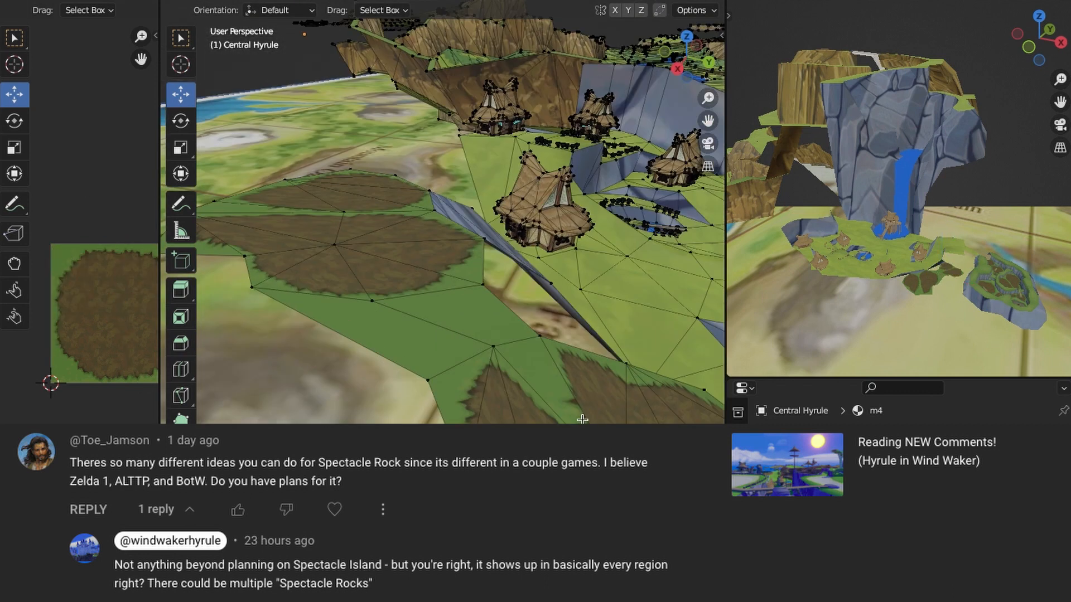
- Extend a grass strip from the smaller dirt platform's edge into the gap beside the rock slopes
middle_click_drag(533, 190, 521, 266)
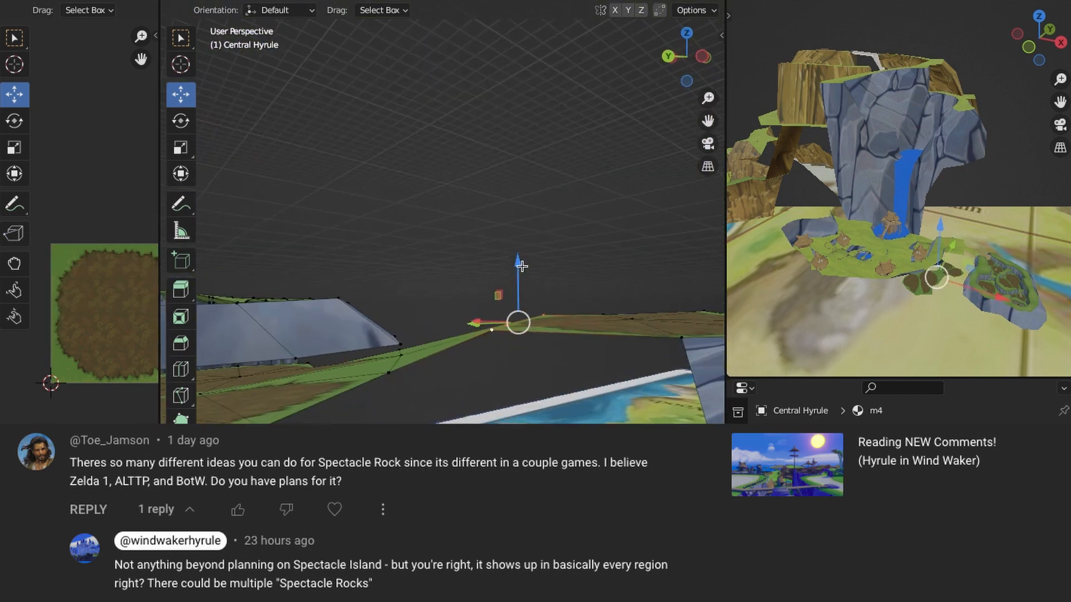
middle_click_drag(416, 354, 471, 422)
middle_click_drag(591, 357, 514, 277)
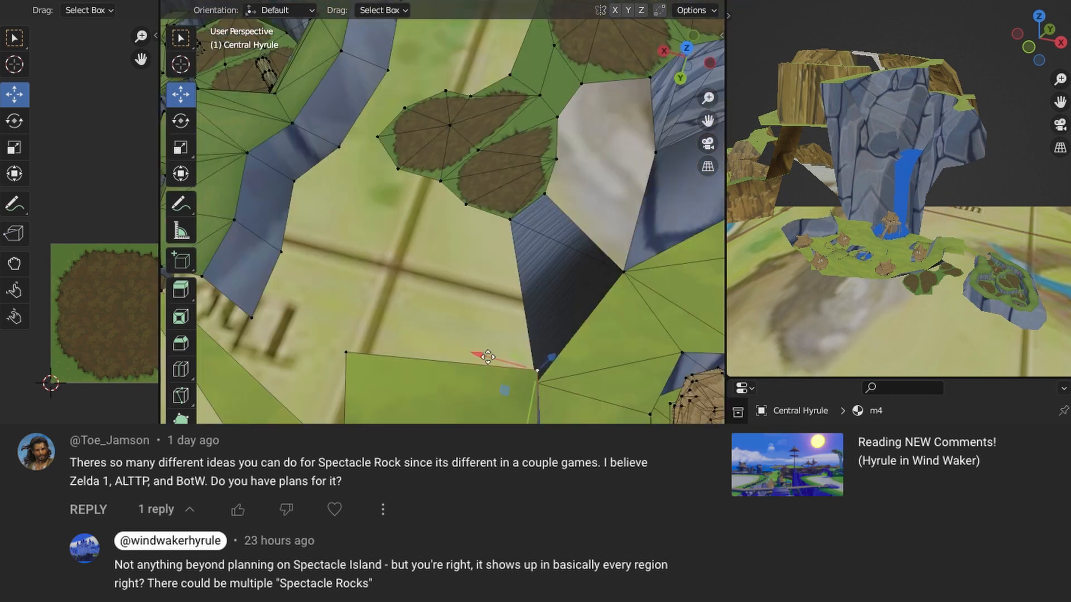
middle_click_drag(488, 357, 411, 285)
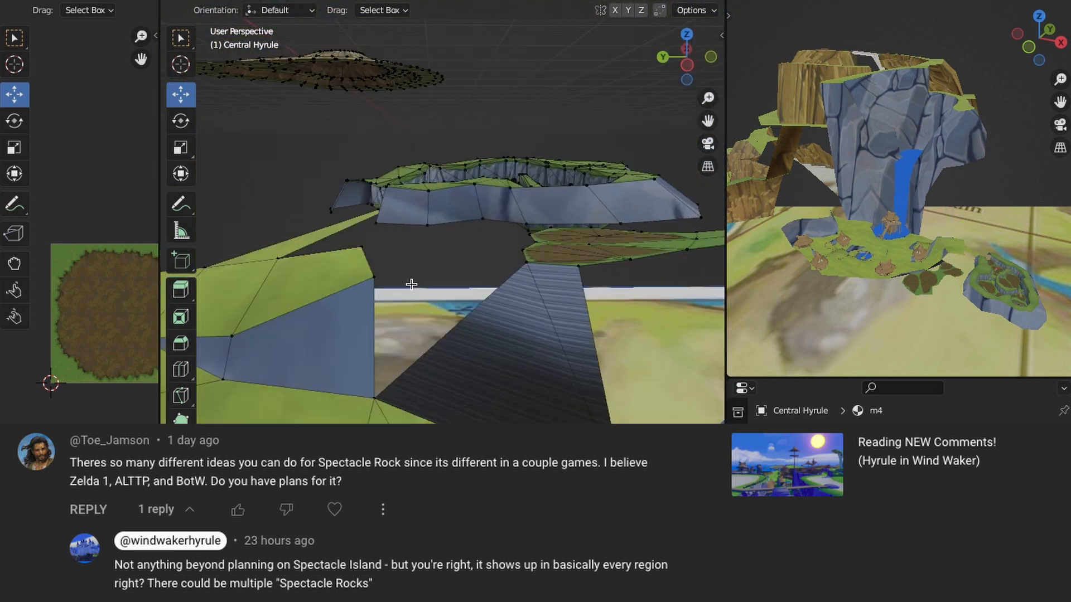
middle_click_drag(620, 312, 494, 312)
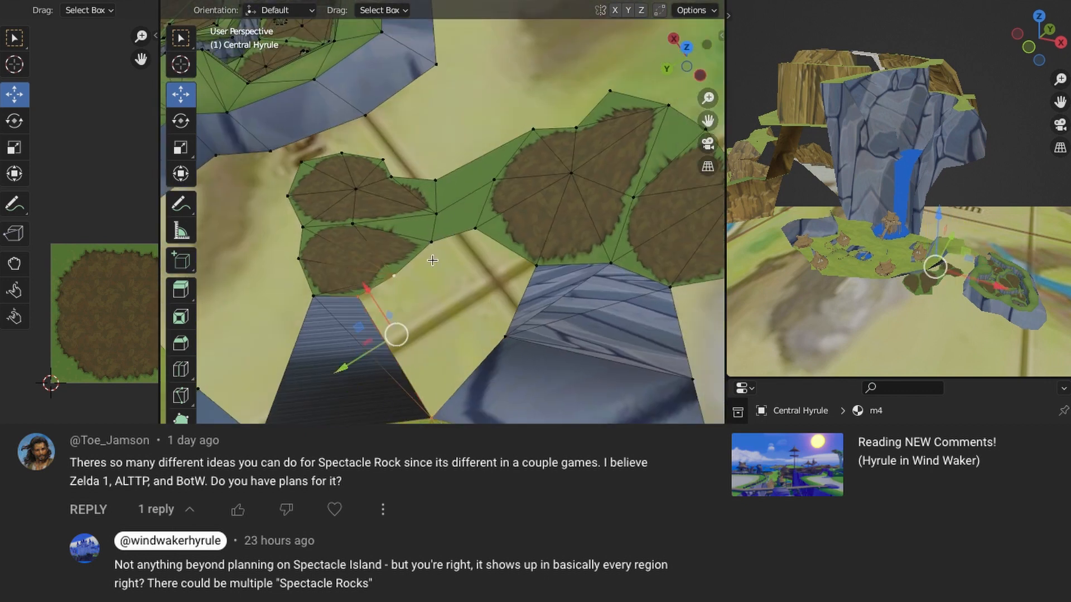
scroll(432, 260, "up", 1)
left_click(381, 272)
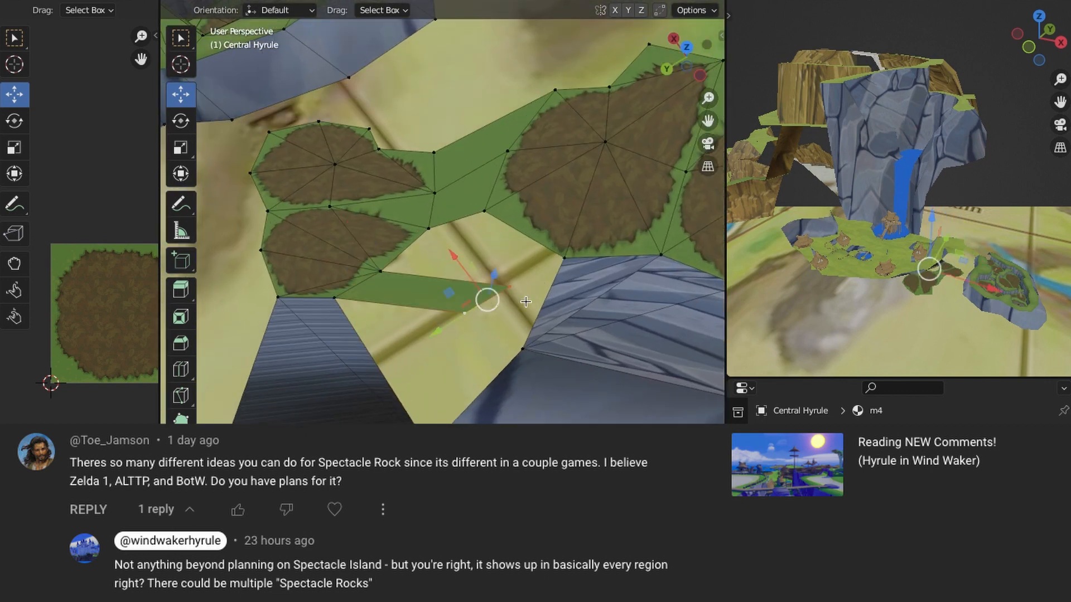
- Bridge the new grass strip to the larger dirt platform's edge and scale its UVs onto the plain grass area
middle_click_drag(526, 298, 443, 388)
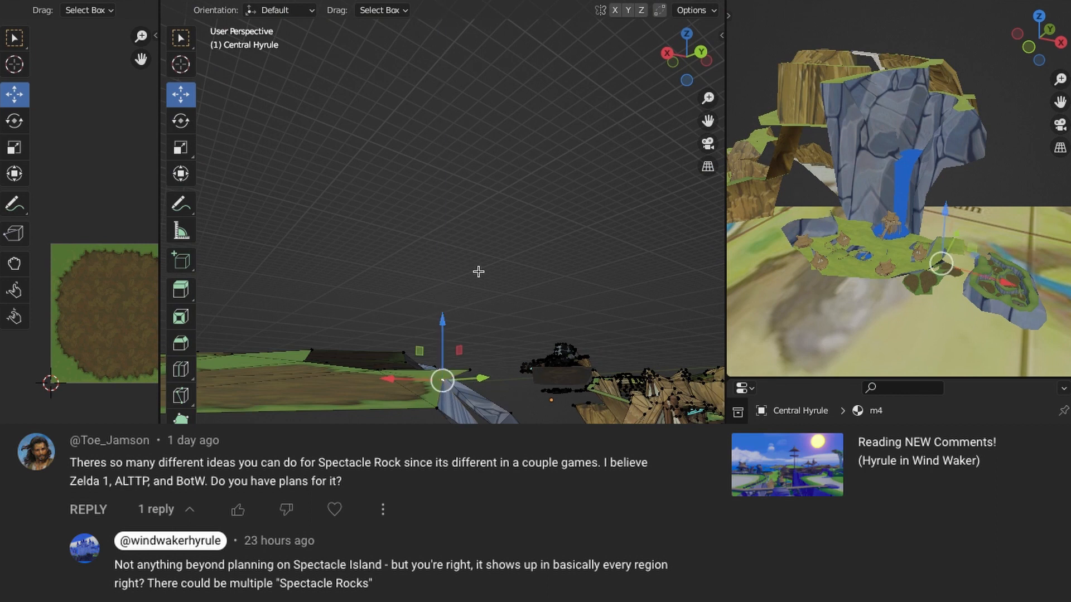
middle_click_drag(478, 272, 498, 328)
left_click(369, 241, "shift")
left_click(473, 165, "shift")
key("ctrl+e")
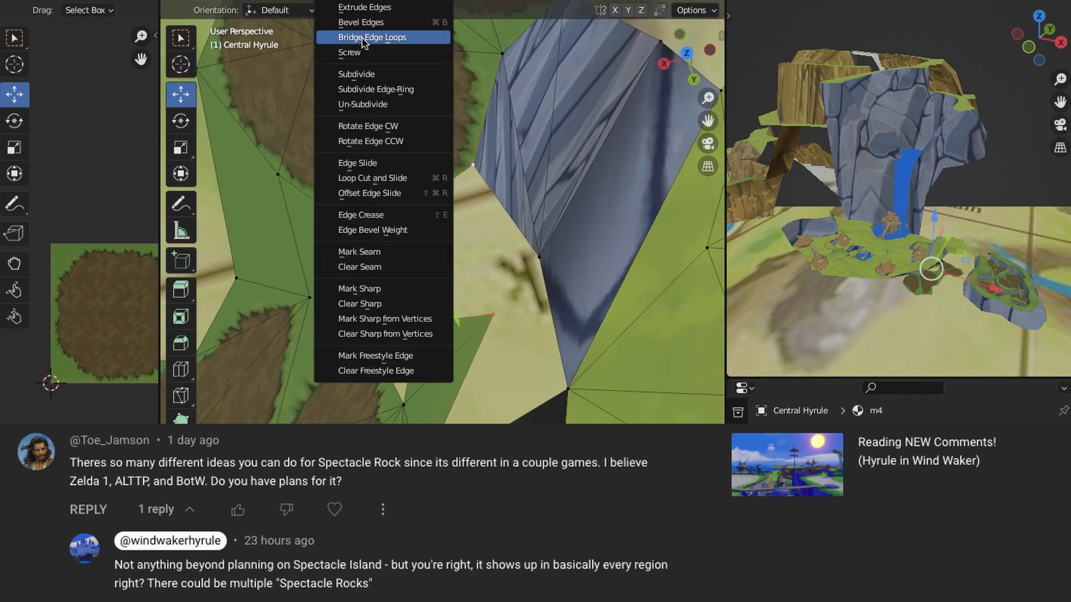
left_click(373, 40)
key("s")
left_click(124, 316)
key("g")
left_click(63, 255)
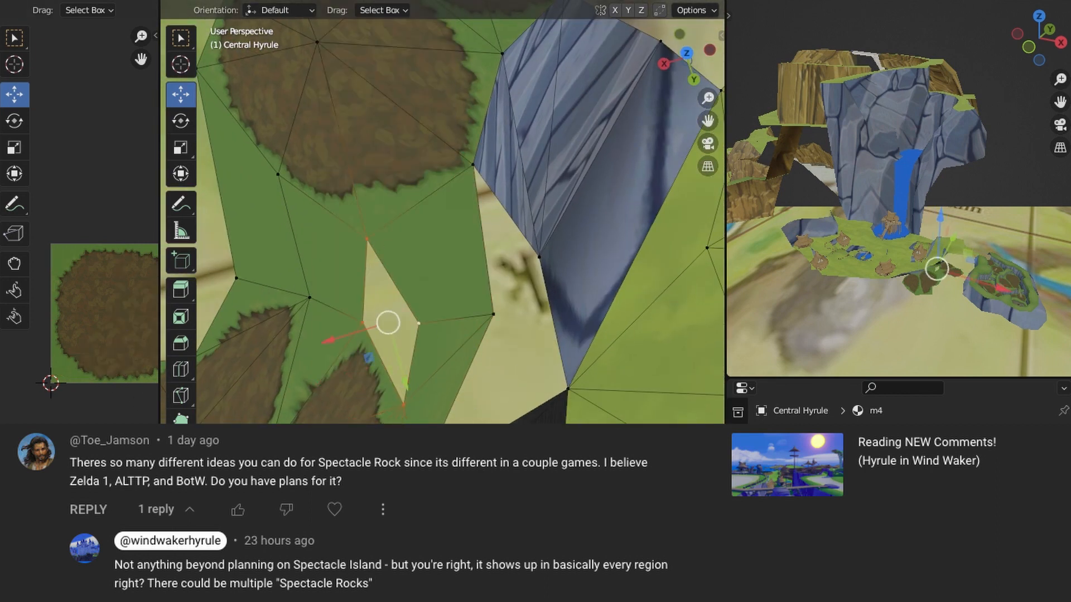
- Fill the diamond-shaped hole between the two dirt platforms and assign a grass material to the new faces
key("ctrl+f")
left_click(374, 152)
left_click(803, 558)
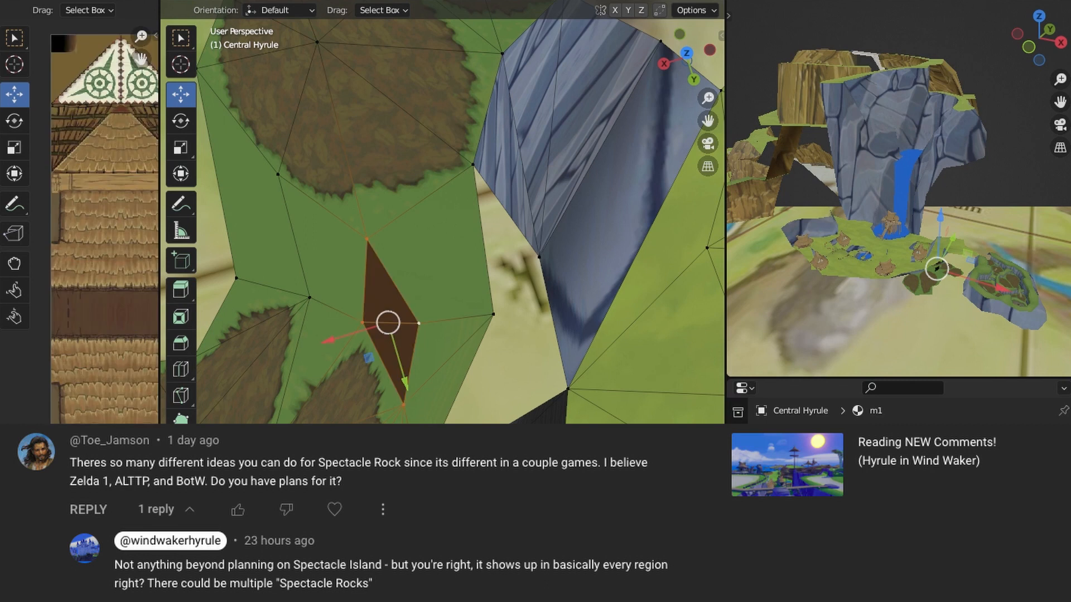
left_click(837, 479)
left_click(803, 558)
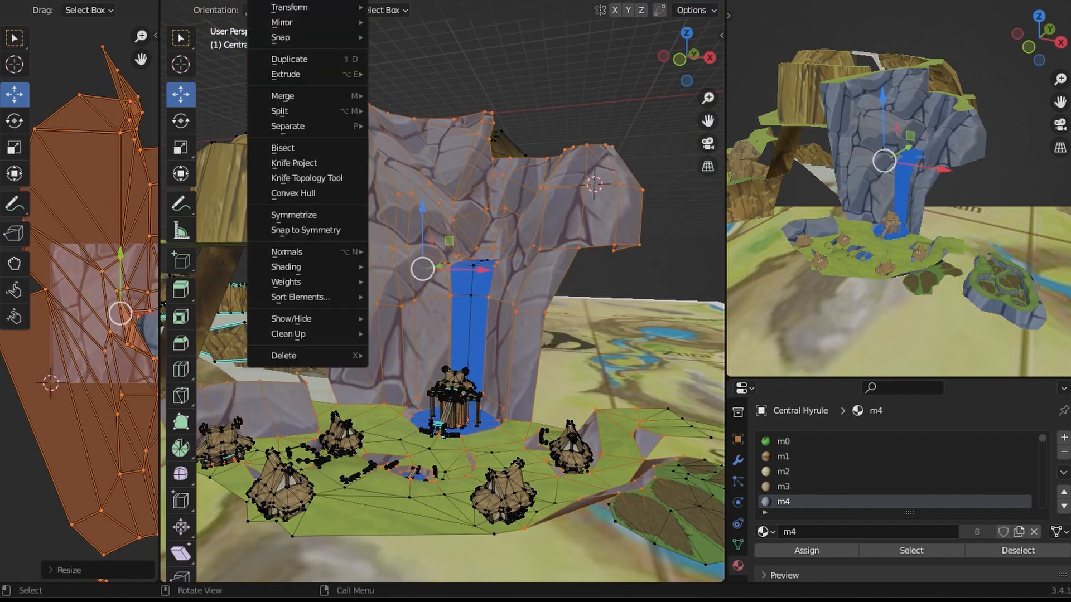
- Recalculate the normals of the selected waterfall cliff faces
mouse_move(290, 241)
left_click(478, 265)
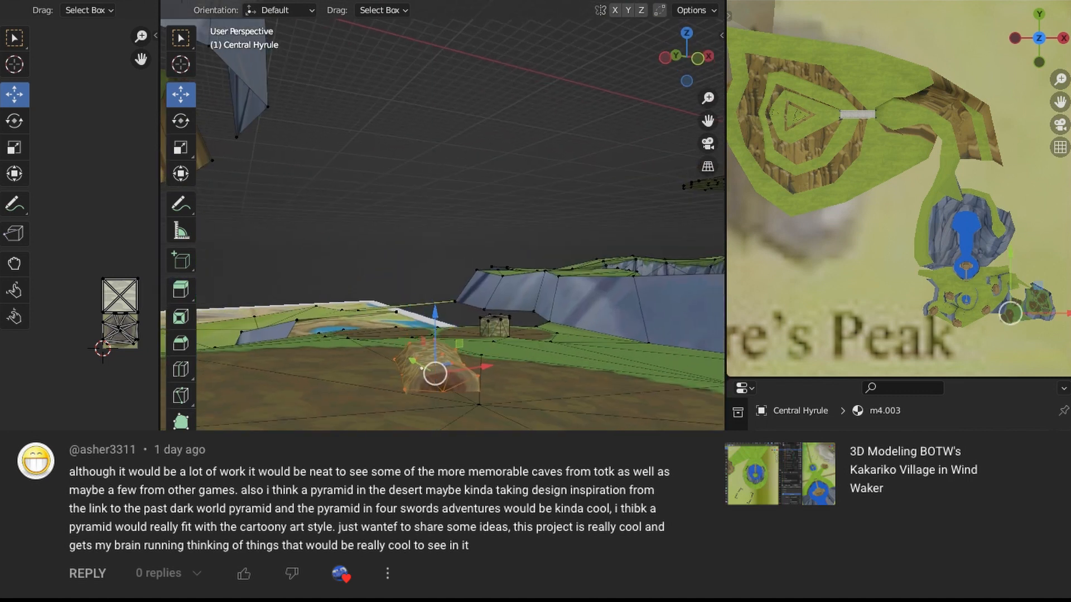
- Select the three corners of the triangular grass area between the stump's dirt patch and the larger dirt platform
middle_click_drag(524, 423, 620, 420)
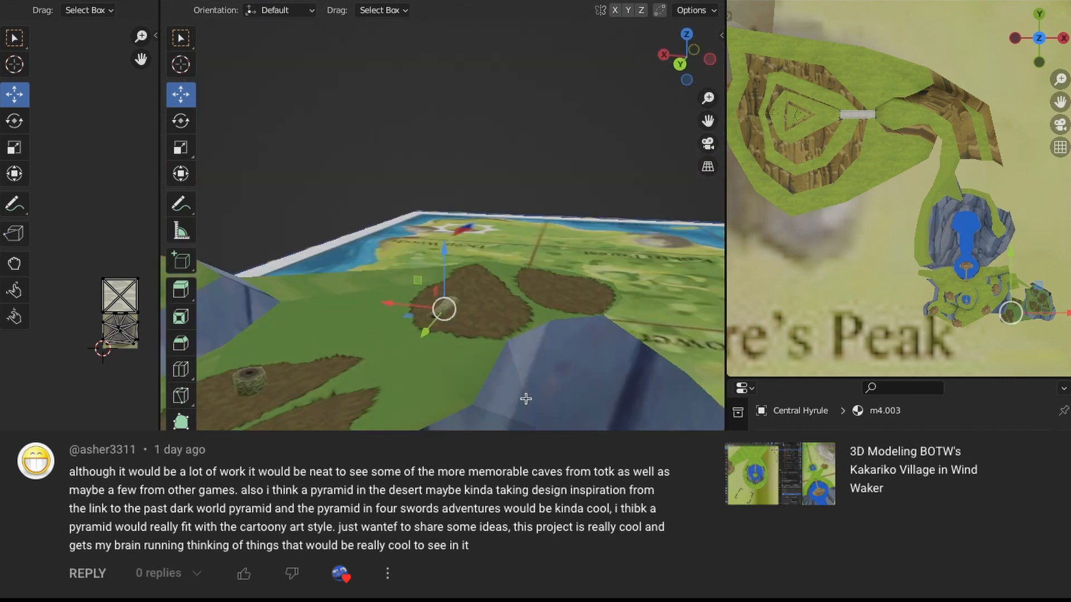
middle_click_drag(526, 399, 613, 312)
left_click(636, 2)
middle_click_drag(447, 329, 438, 373)
left_click(370, 294)
left_click(409, 246, "shift")
left_click(477, 406, "shift")
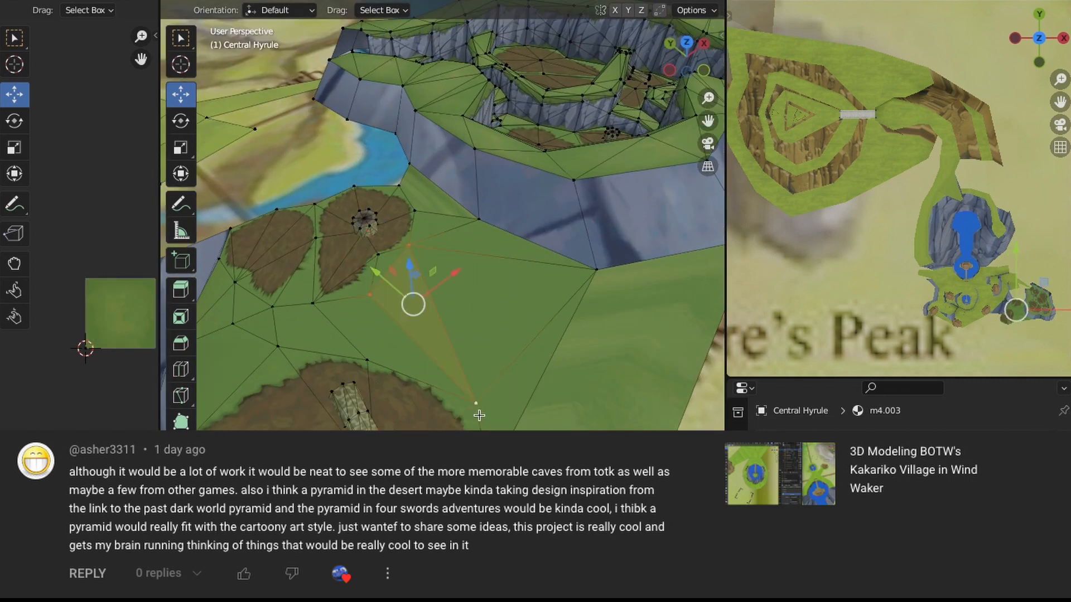
middle_click_drag(529, 255, 397, 313)
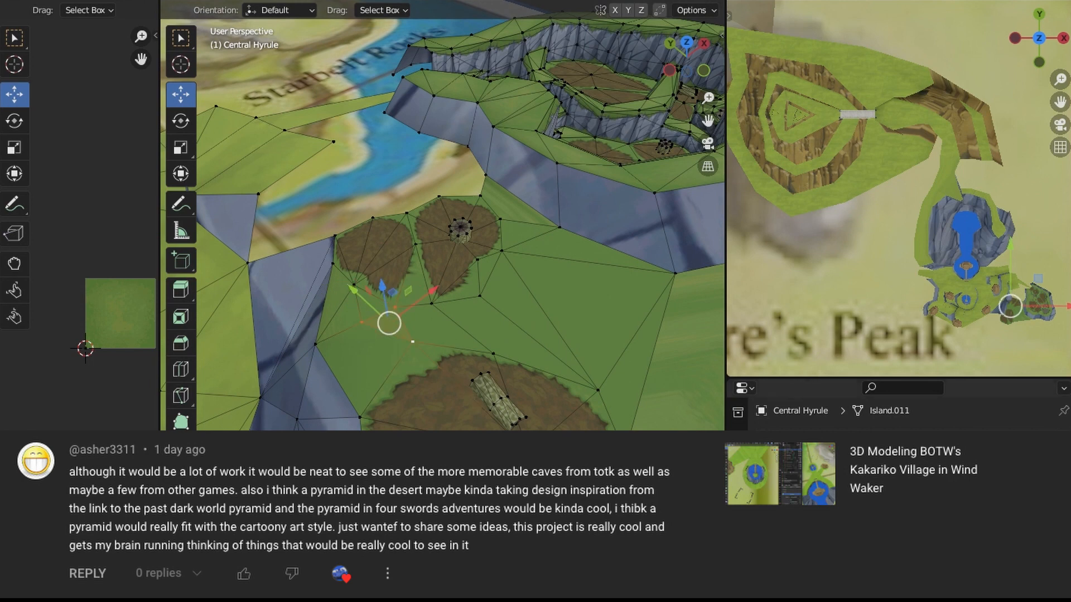
- Close one side of the walled island's entrance with a rock face
middle_click_drag(340, 240, 400, 253)
scroll(453, 379, "up", 2)
key("f")
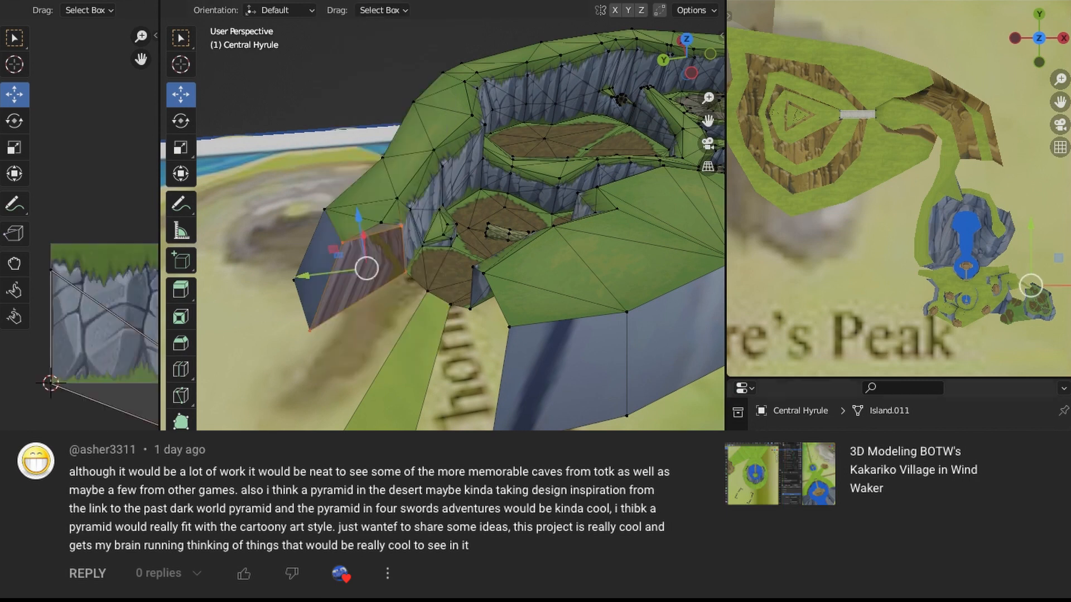
key("alt+a")
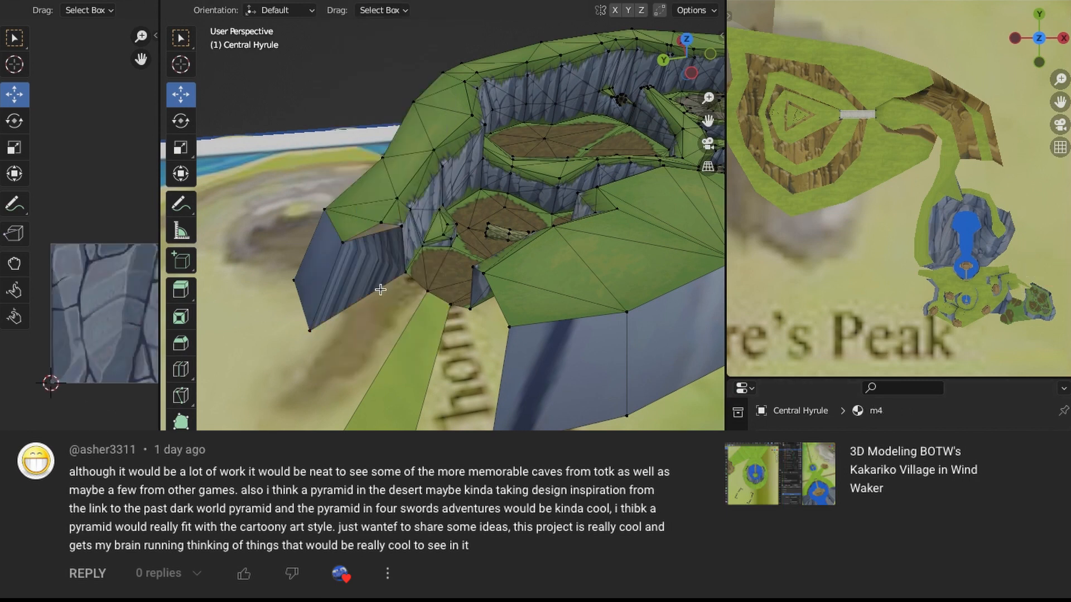
- Bridge the opposite side of the island's entrance with a rock face from the inner wall to the outer corner
middle_click_drag(378, 289, 345, 279)
left_click(396, 318)
left_click(399, 220, "shift")
left_click(537, 257, "shift")
left_click(585, 413, "shift")
key("ctrl+e")
left_click(382, 38)
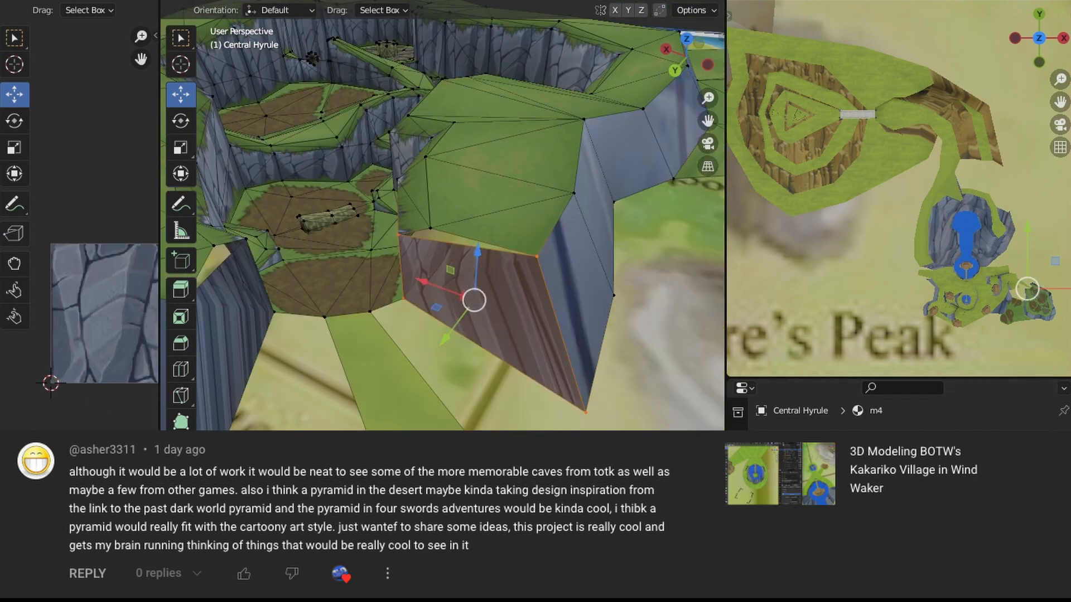
key("alt+a")
- Extend the village's grass edge across to the smaller dirt platform
middle_click_drag(390, 195, 514, 418)
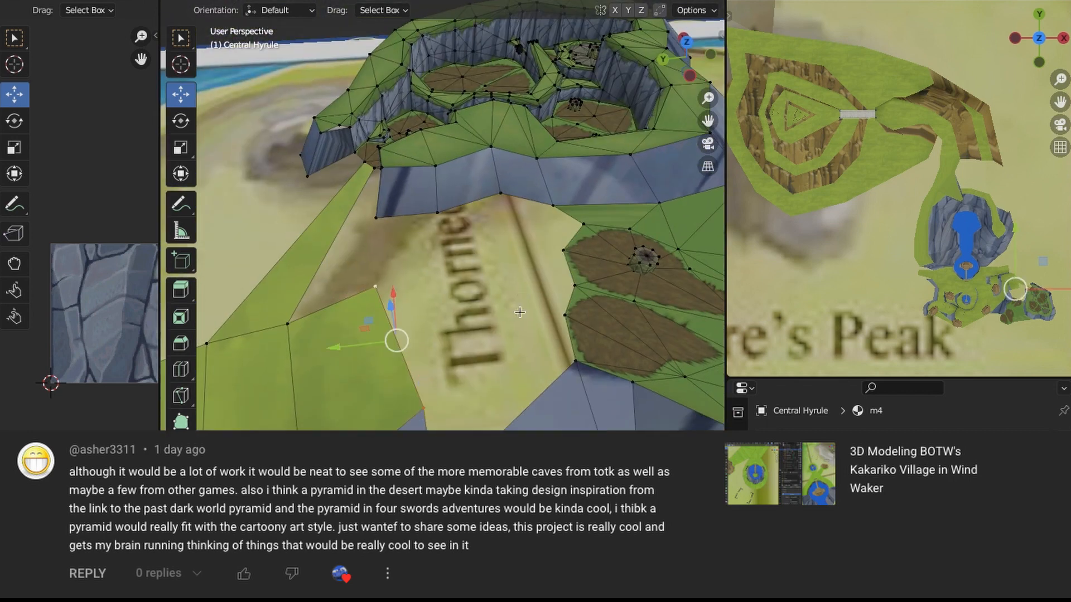
middle_click_drag(519, 312, 594, 236)
middle_click_drag(335, 55, 450, 412)
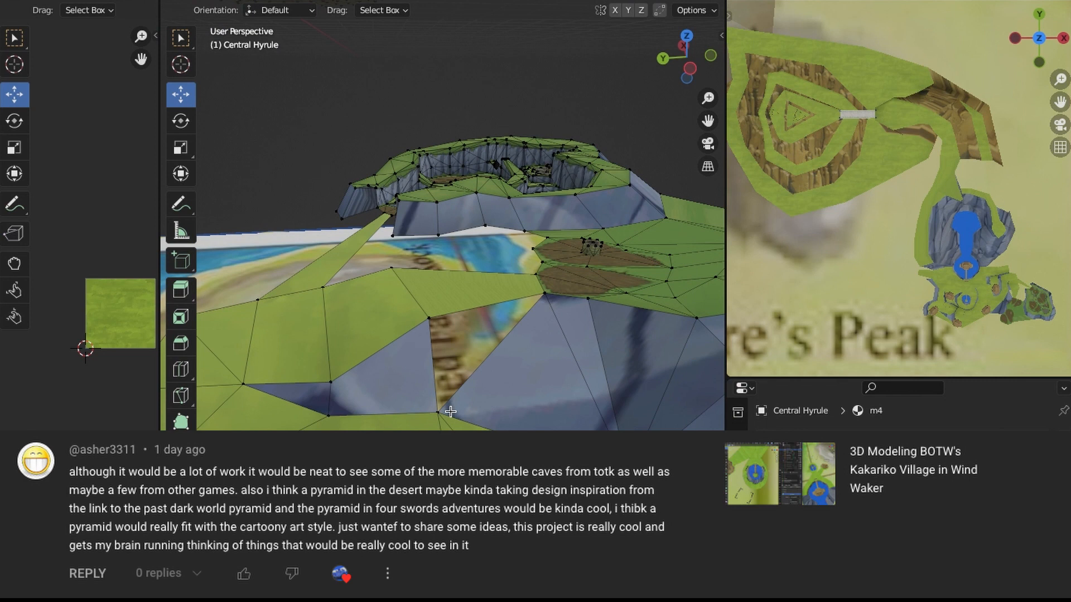
middle_click_drag(483, 330, 372, 407)
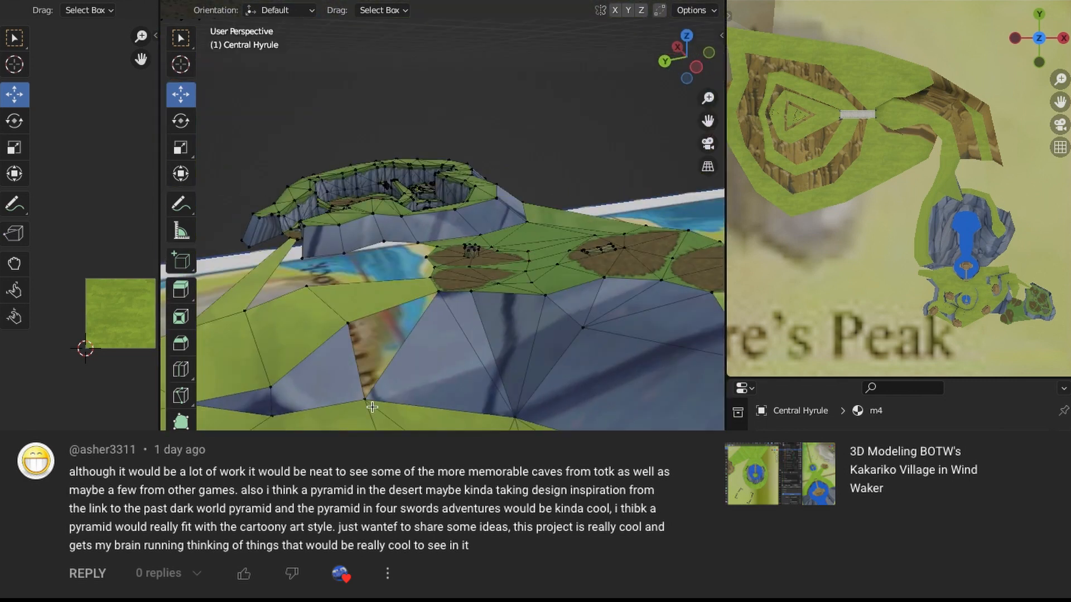
- Fill the gaps between the extended grass, the walled island's base and the smaller dirt platform with m28test_lambert8_v grass faces
middle_click_drag(538, 86, 584, 365)
key("f")
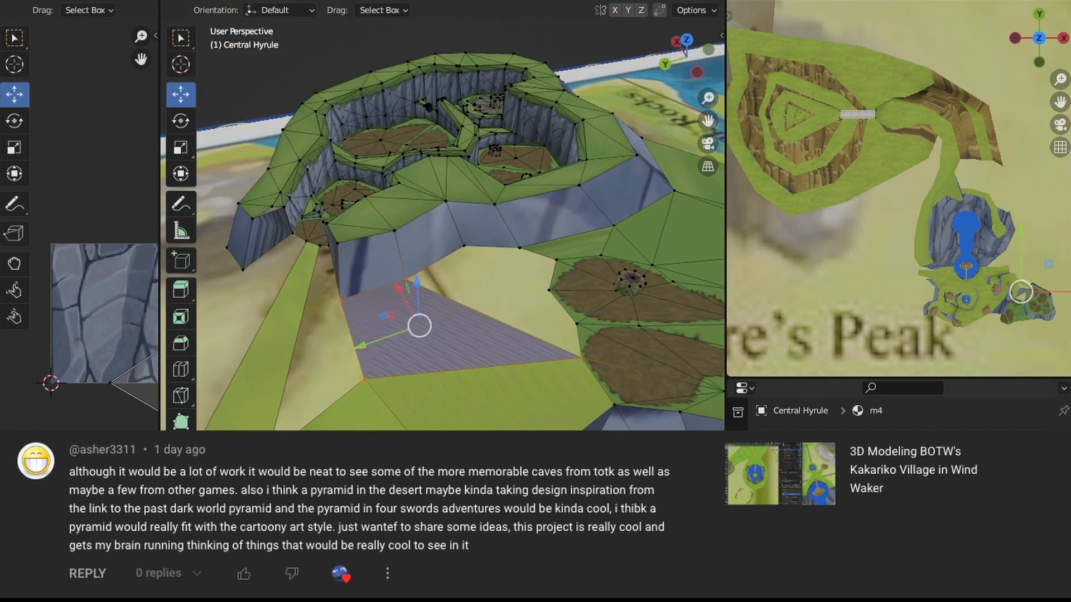
left_click(581, 357)
left_click(577, 324, "shift")
left_click(404, 284, "shift")
key("ctrl+f")
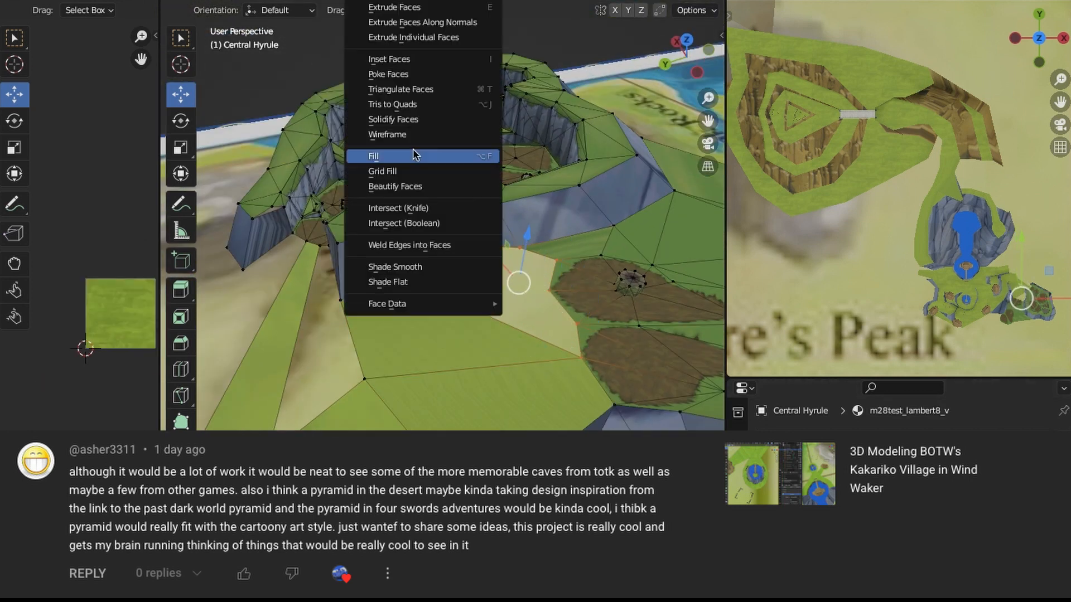
left_click(413, 154)
key("alt+a")
- Fill the gap between the village grass and the path leading to the walled island's entrance
middle_click_drag(414, 154, 566, 325)
key("shift+alt+z")
middle_click_drag(400, 259, 391, 288)
key("alt+shift+z")
left_click(591, 355, "shift")
key("ctrl+f")
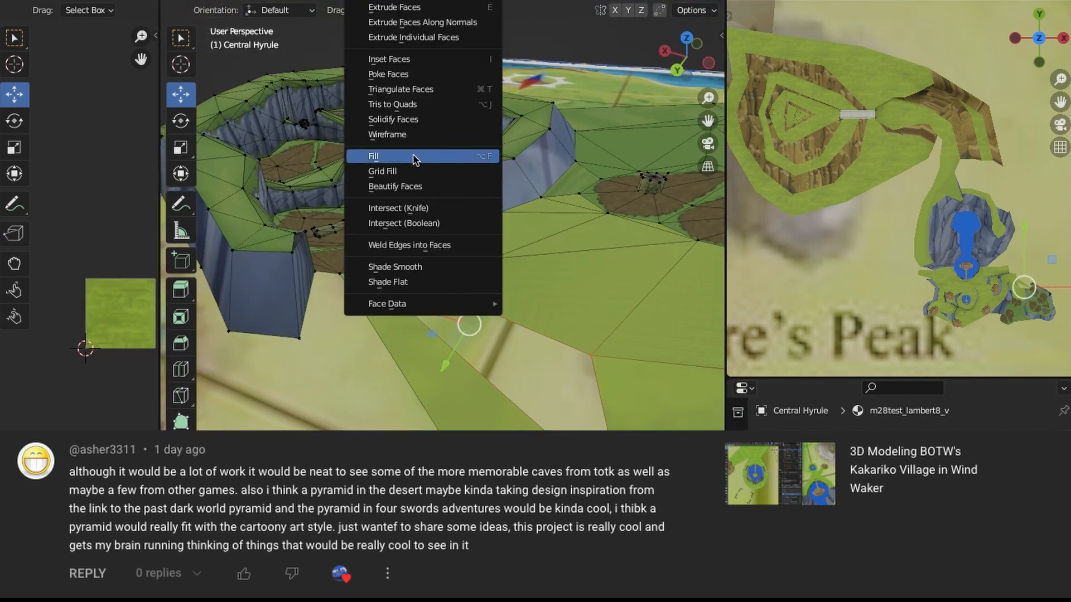
left_click(414, 160)
- Select the remaining gap's vertices in wireframe shading and fill it beside the island's entrance path
key("z")
left_click(619, 320)
mouse_move(523, 385)
middle_mouse_down()
mouse_move(521, 427)
mouse_move(495, 275)
middle_mouse_up()
left_click_drag(495, 274, 453, 233, "shift")
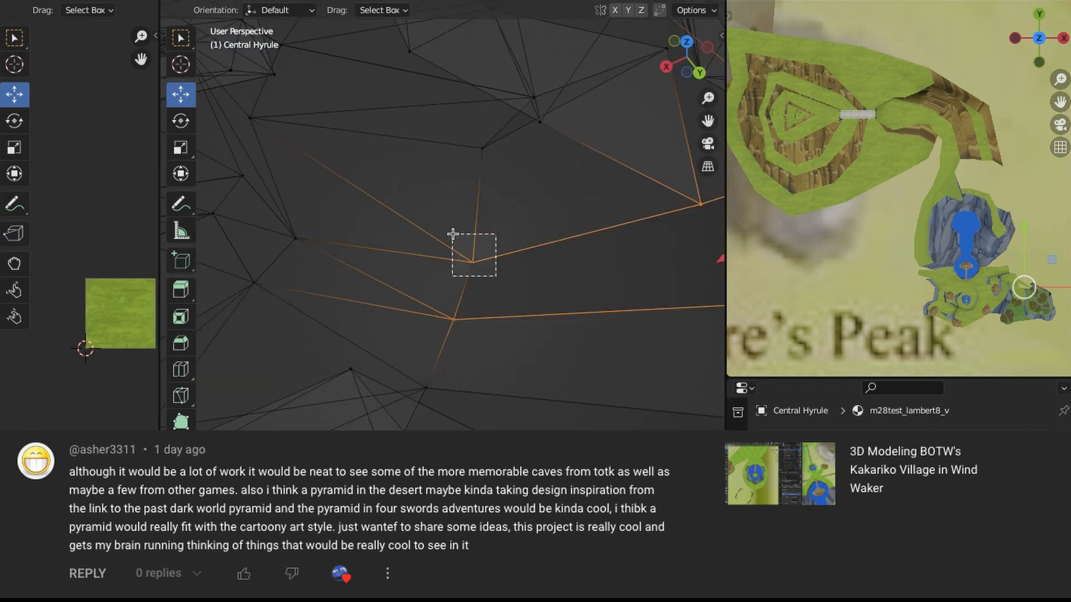
key("z")
left_click(530, 347)
key("ctrl+f")
left_click(447, 162)
key("alt+a")
- Fill the open tops of the rock walls on both sides of the island's entrance with m4.003 grass faces
mouse_move(447, 162)
middle_mouse_down()
mouse_move(616, 397)
mouse_move(661, 378)
mouse_move(517, 267)
middle_mouse_up()
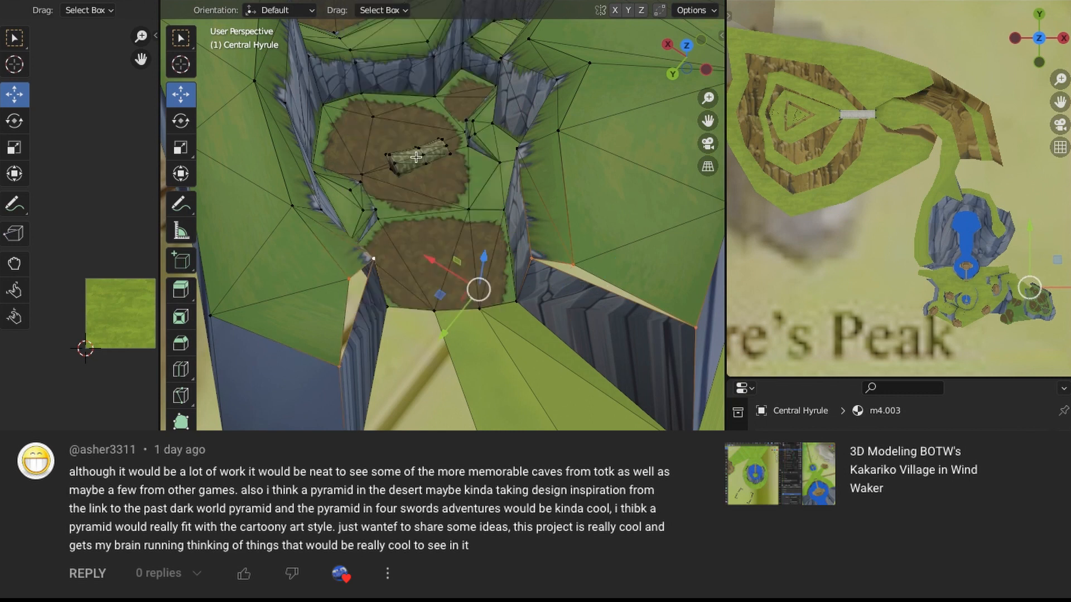
key("z")
left_click(468, 360)
middle_click_drag(468, 361, 430, 282)
left_click_drag(430, 282, 389, 251, "shift")
middle_click_drag(389, 251, 485, 303)
left_click_drag(485, 303, 435, 251, "shift")
key("ctrl+f")
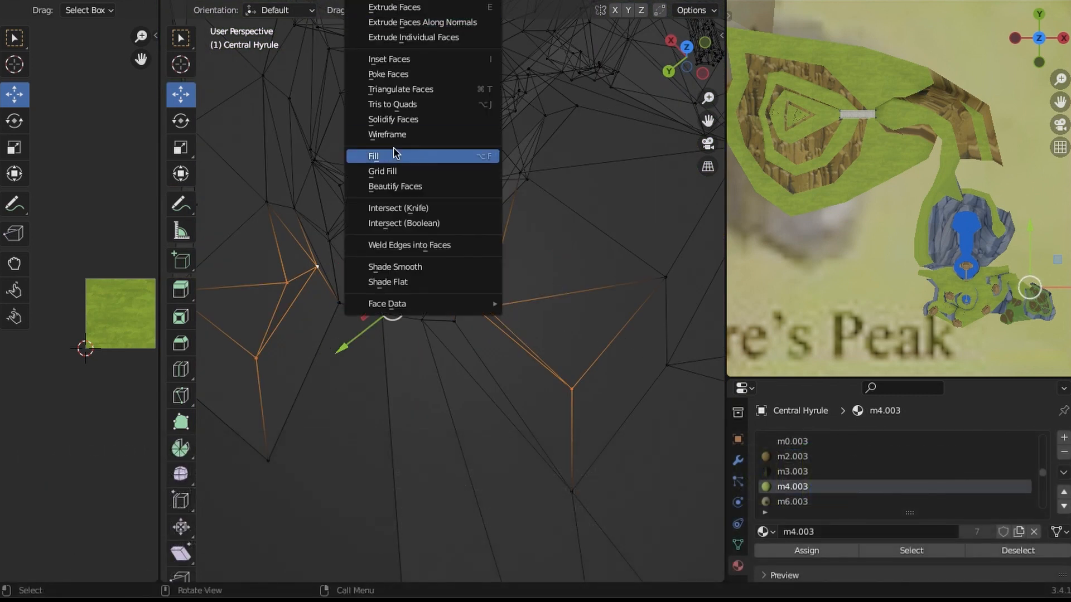
left_click(393, 154)
- Reposition the top vertex of one entrance wall sideways and adjust its height slightly
key("z")
mouse_move(653, 354)
middle_mouse_down()
mouse_move(590, 413)
mouse_move(671, 423)
mouse_move(458, 431)
mouse_move(530, 251)
middle_mouse_up()
key("z")
key("z")
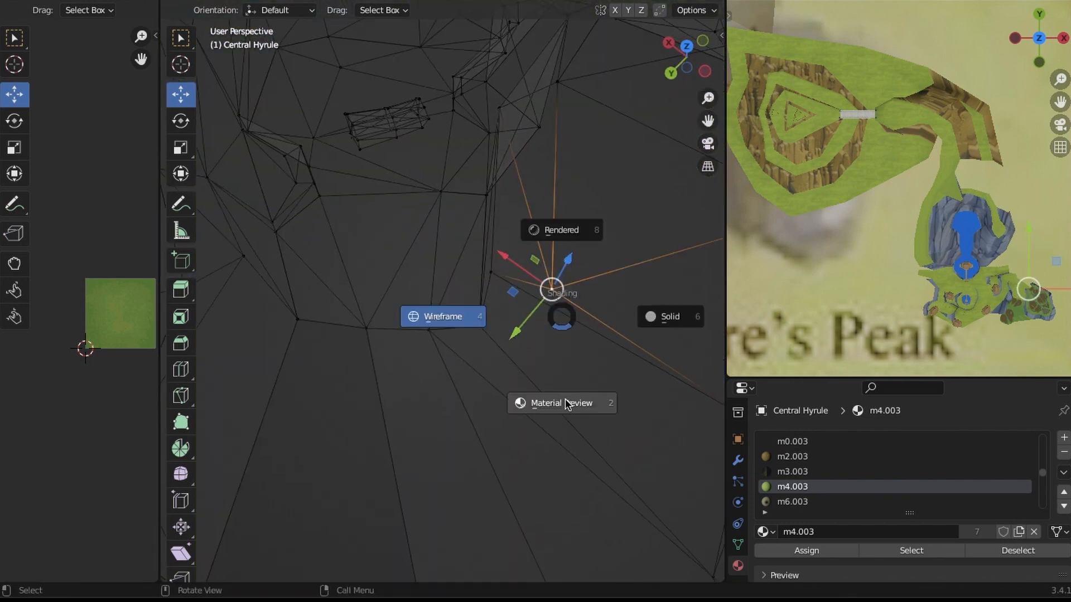
left_click(565, 404)
middle_click_drag(565, 405, 530, 434)
left_click_drag(438, 334, 373, 342)
middle_click_drag(373, 342, 474, 170)
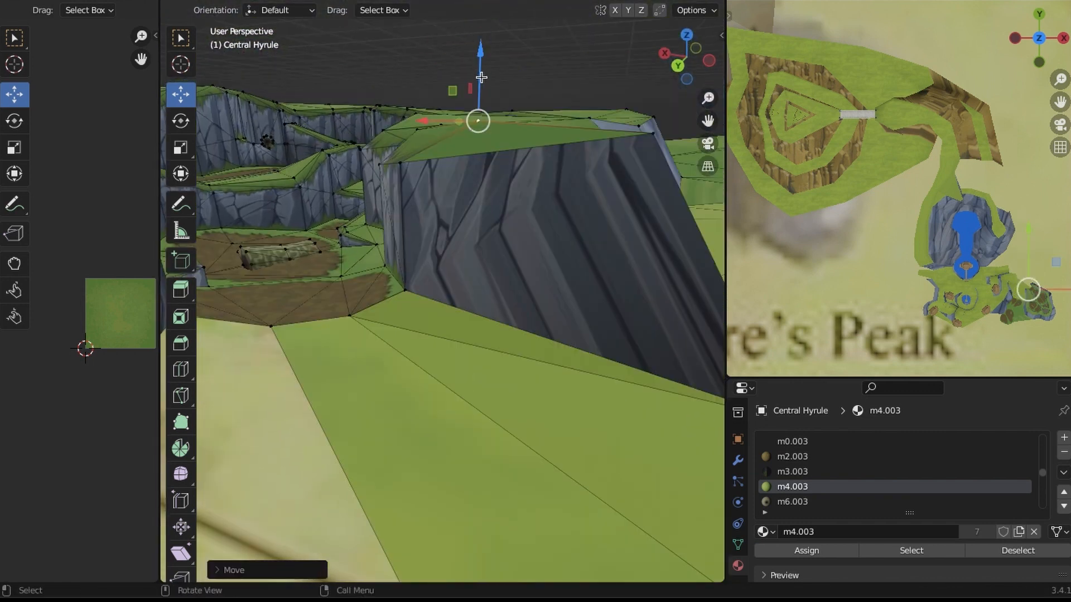
left_click_drag(482, 75, 481, 81)
- Shift the grass vertex on top of the opposite entrance wall slightly toward the opening
mouse_move(482, 80)
middle_mouse_down()
mouse_move(492, 370)
mouse_move(440, 310)
middle_mouse_up()
key("z")
left_click(480, 329)
key("z")
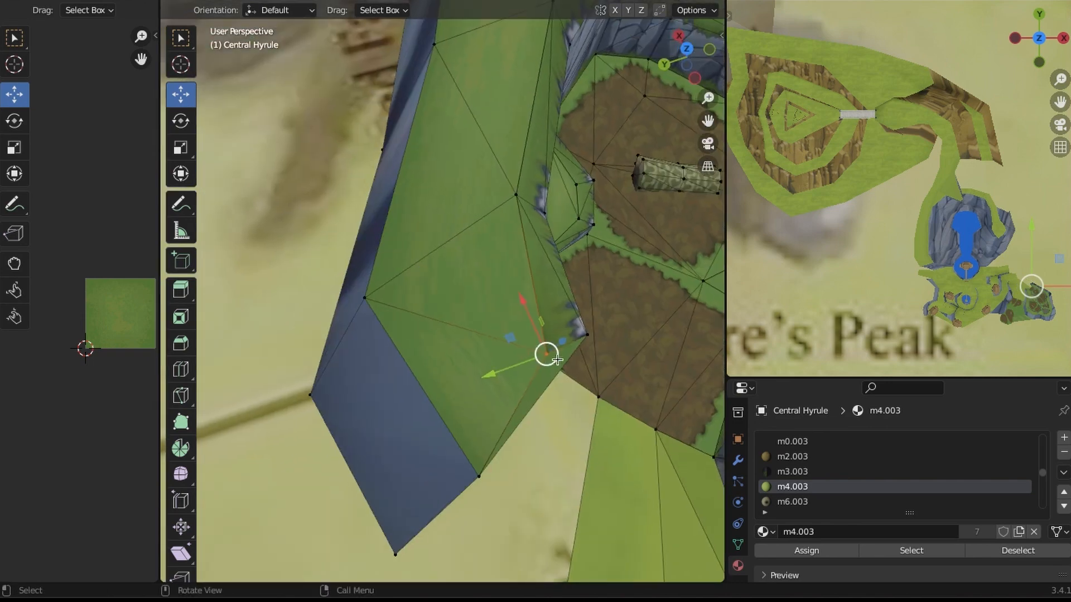
left_click_drag(490, 373, 498, 371)
mouse_move(497, 371)
middle_mouse_down()
mouse_move(565, 302)
mouse_move(585, 509)
mouse_move(471, 440)
mouse_move(493, 301)
mouse_move(536, 345)
middle_mouse_up()
- Project the m4 rock faces' UVs from the top view and scale them on the rock texture
left_click(586, 509)
scroll(585, 509, "down", 5)
scroll(535, 346, "down", 4)
middle_click_drag(668, 2, 691, 3)
left_click(692, 3)
middle_click_drag(608, 234, 591, 290)
left_click_drag(1043, 471, 1043, 466)
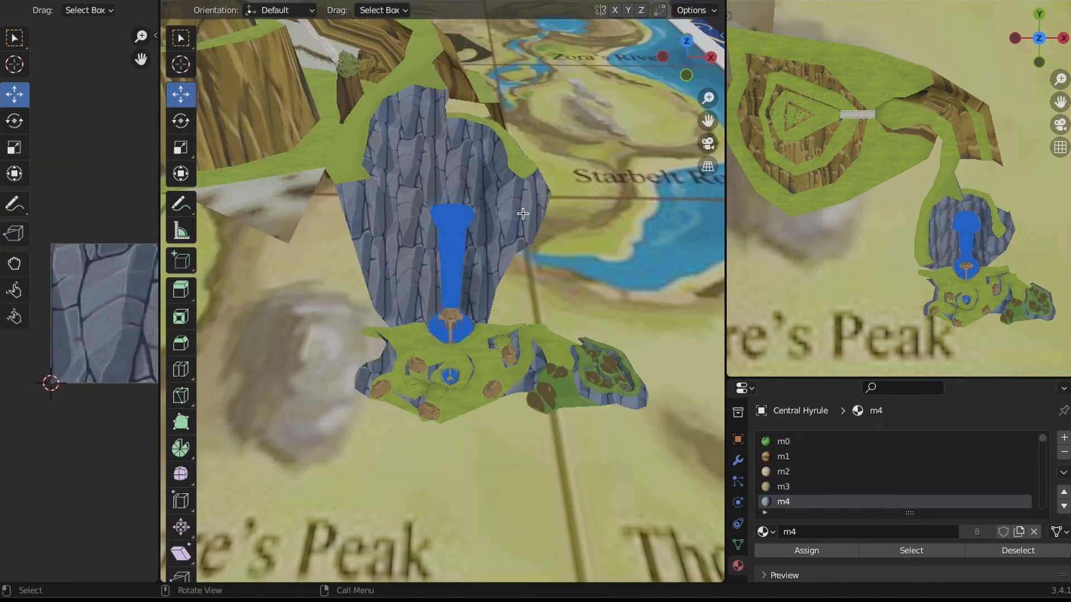
middle_click_drag(520, 210, 536, 363)
left_click(688, 59)
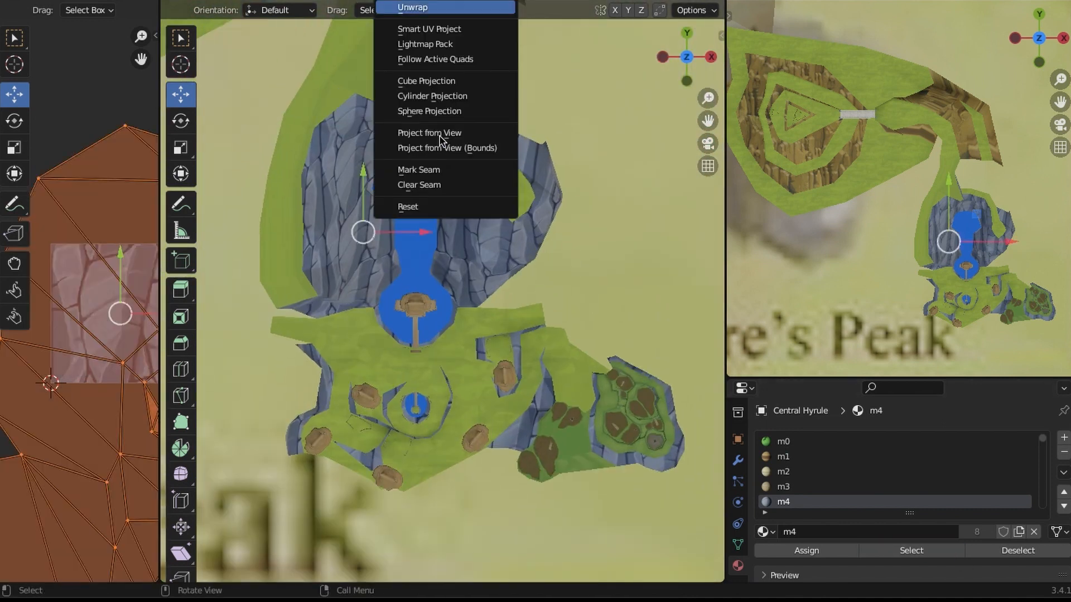
left_click(440, 134)
middle_click_drag(441, 134, 593, 290)
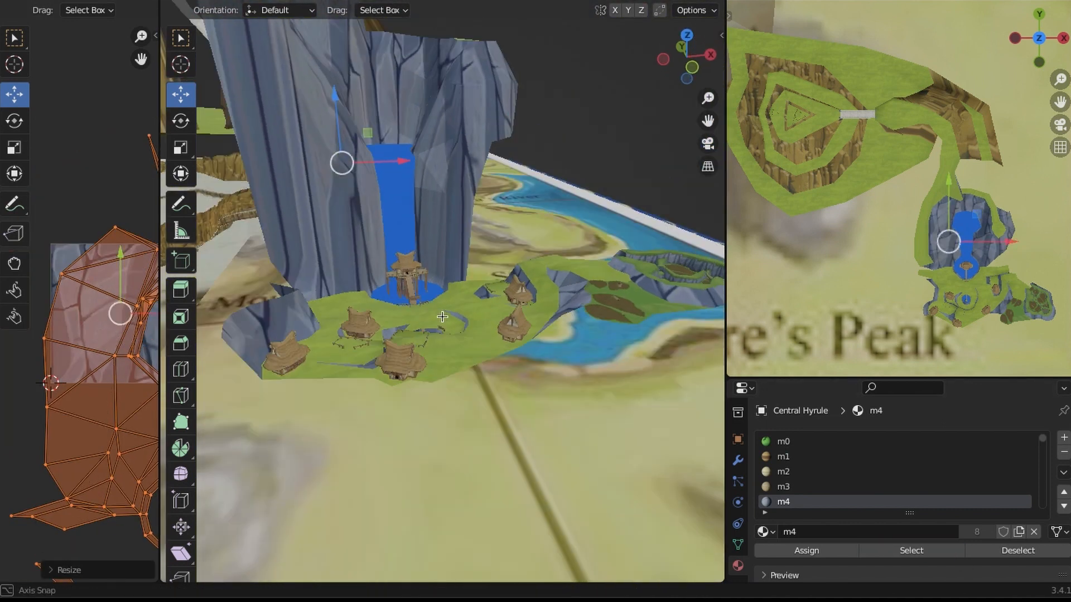
middle_click_drag(442, 317, 446, 368)
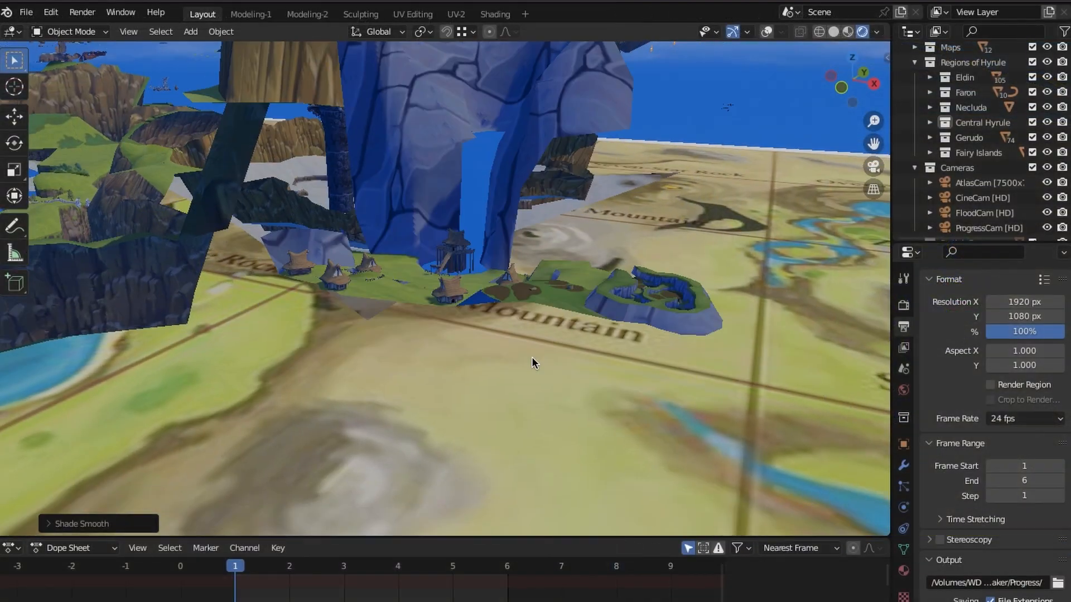
- Examine the waterfall cliff, village and walled island from several angles and distances in rendered shading
scroll(548, 357, "up", 5)
middle_click_drag(551, 303, 671, 291)
middle_click_drag(638, 339, 570, 291)
scroll(597, 400, "down", 3)
scroll(594, 400, "down", 3)
scroll(593, 400, "down", 2)
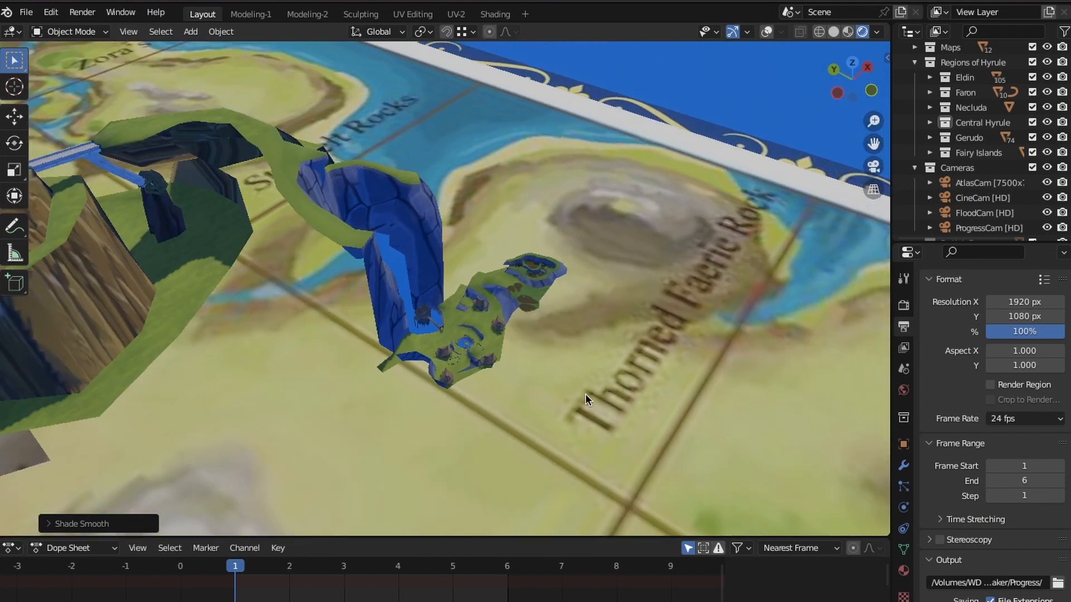
middle_click_drag(584, 393, 478, 290)
scroll(588, 337, "up", 3)
scroll(478, 289, "up", 3)
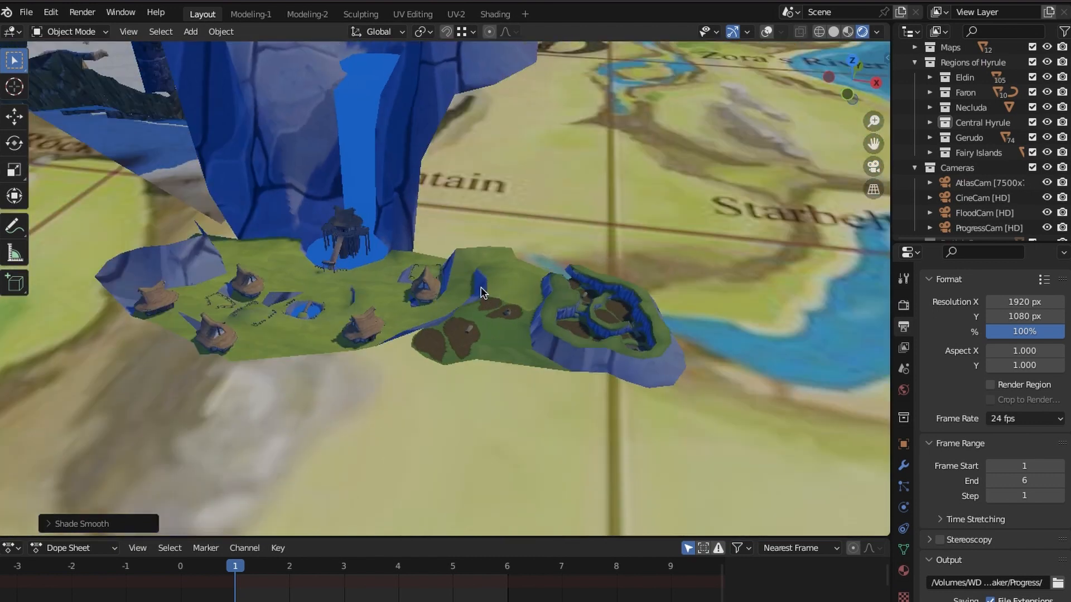
- Inspect the walled island, the dirt patches, the village houses and the stilted hut by the waterfall up close
middle_click_drag(602, 296, 540, 323)
scroll(529, 287, "up", 3)
middle_click_drag(530, 286, 501, 330)
scroll(500, 330, "up", 6)
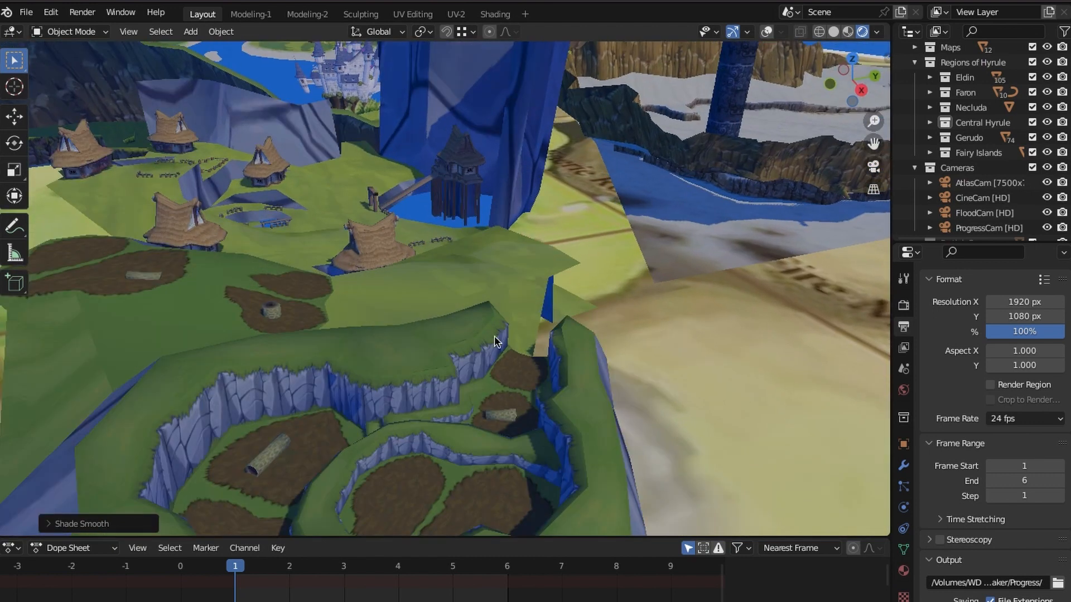
scroll(517, 325, "up", 8)
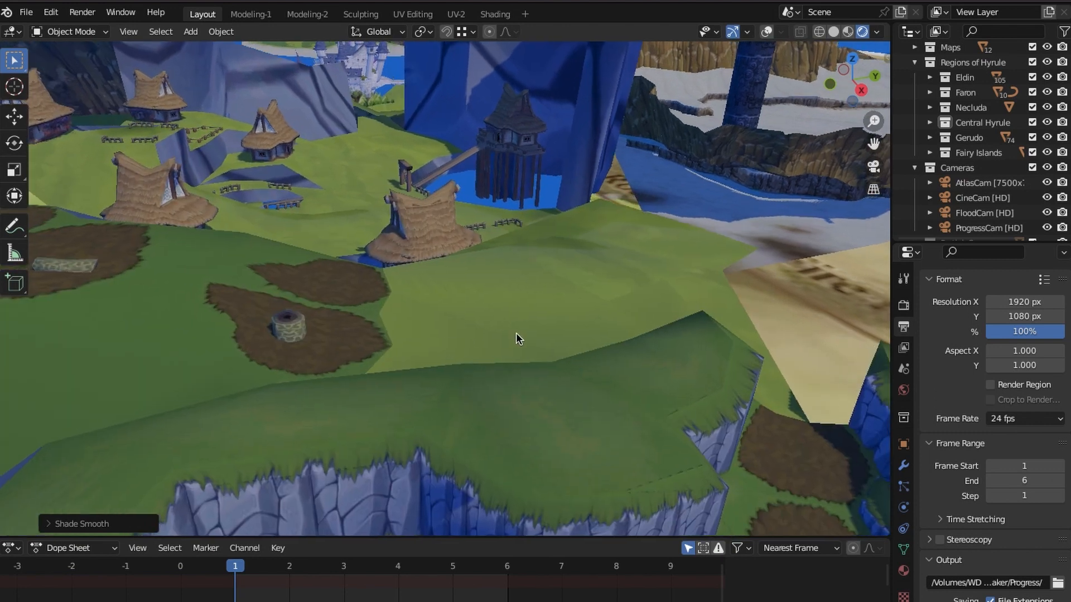
scroll(508, 351, "up", 3)
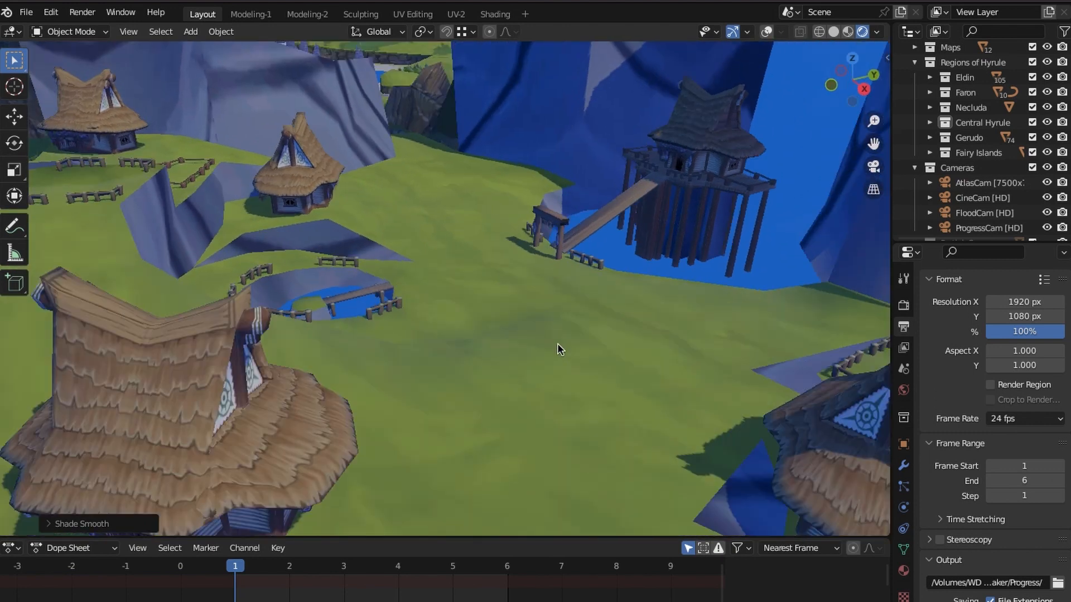
scroll(542, 249, "down", 3)
middle_click_drag(542, 249, 515, 286)
scroll(550, 291, "down", 3)
scroll(568, 284, "down", 3)
scroll(593, 294, "down", 3)
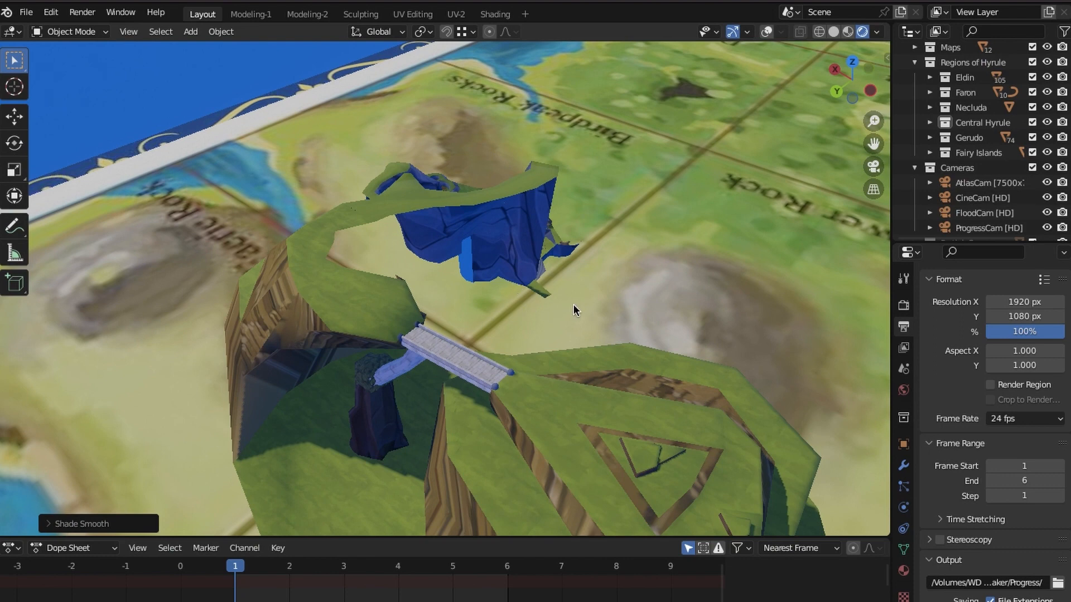
- Examine how the waterfall cliff and village sit among the neighbouring regions across the whole Hyrule map
middle_click_drag(574, 304, 438, 318)
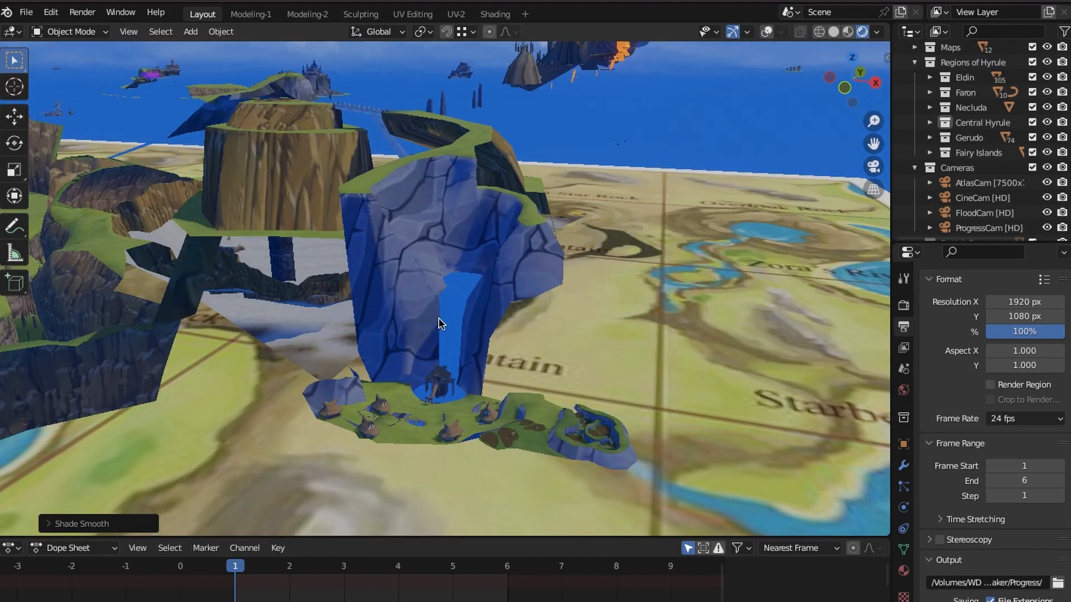
scroll(508, 383, "down", 8)
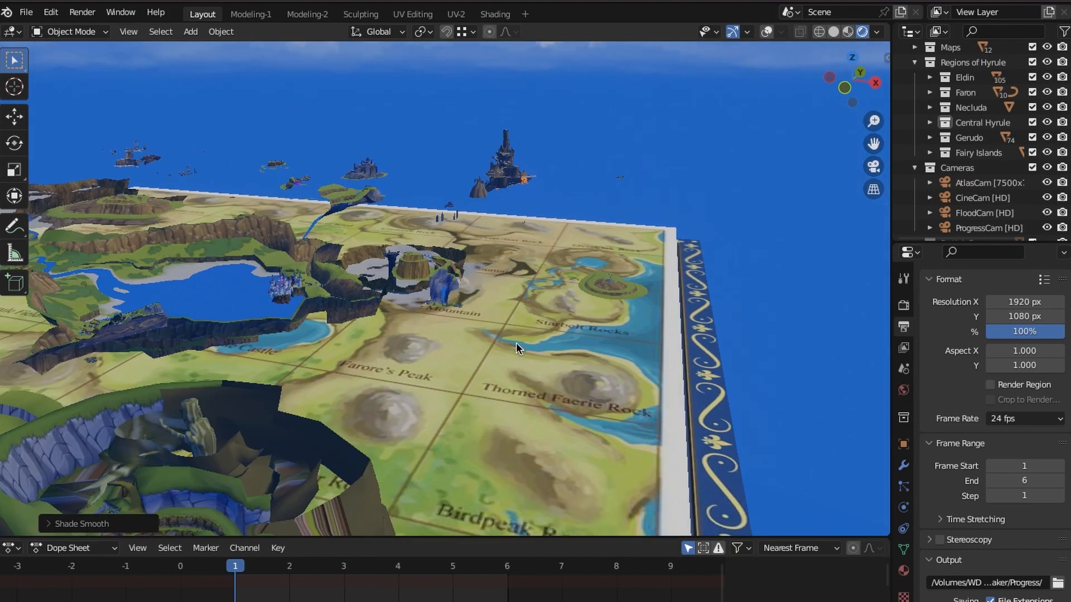
middle_click_drag(516, 343, 625, 283, "shift")
scroll(597, 346, "down", 5)
middle_click_drag(524, 315, 660, 303)
scroll(524, 293, "up", 3)
middle_click_drag(447, 311, 548, 322)
scroll(547, 291, "up", 4)
scroll(524, 326, "down", 4)
middle_click_drag(455, 334, 538, 304)
scroll(466, 354, "down", 3)
scroll(507, 323, "up", 3)
scroll(488, 299, "down", 2)
- Review the entire Hyrule map from directly above, framing all the modelled regions over the reference map
left_click(853, 78)
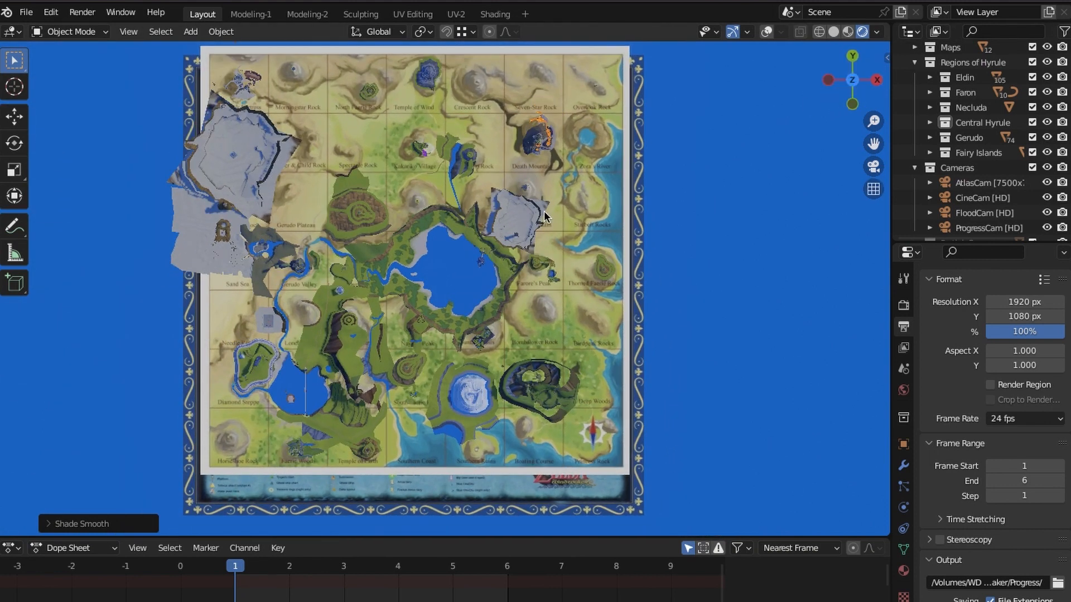
middle_click_drag(574, 240, 580, 236, "shift")
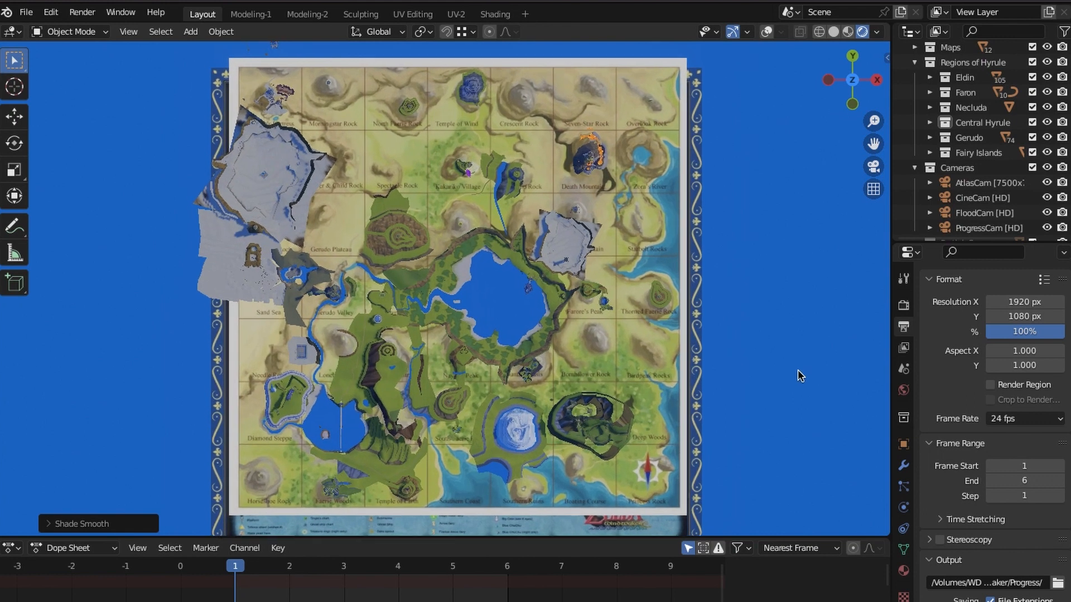
scroll(796, 371, "up", 1)
scroll(801, 365, "up", 1)
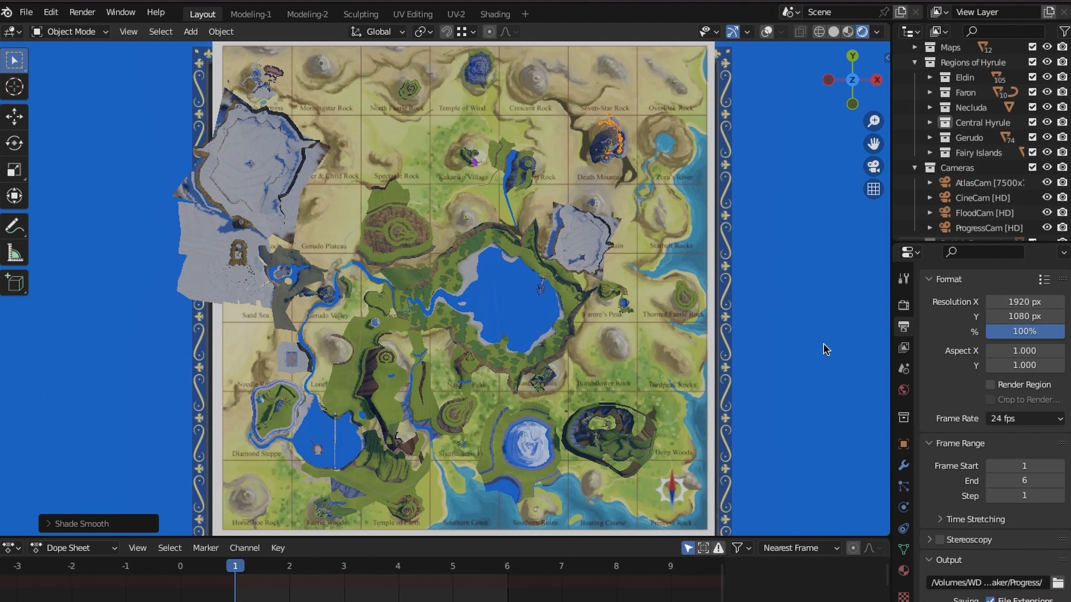
key("z")
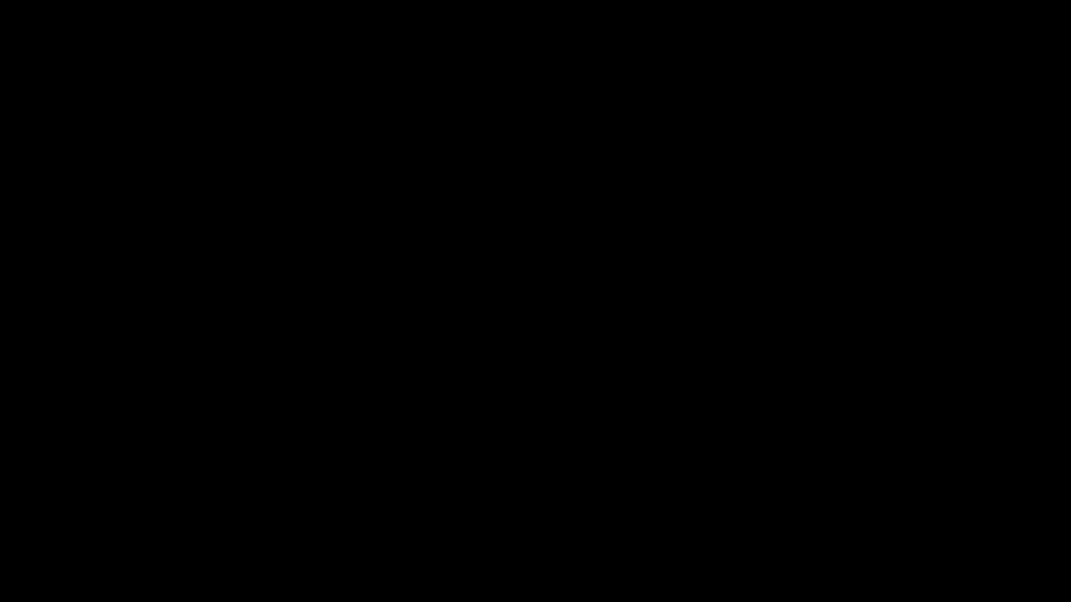